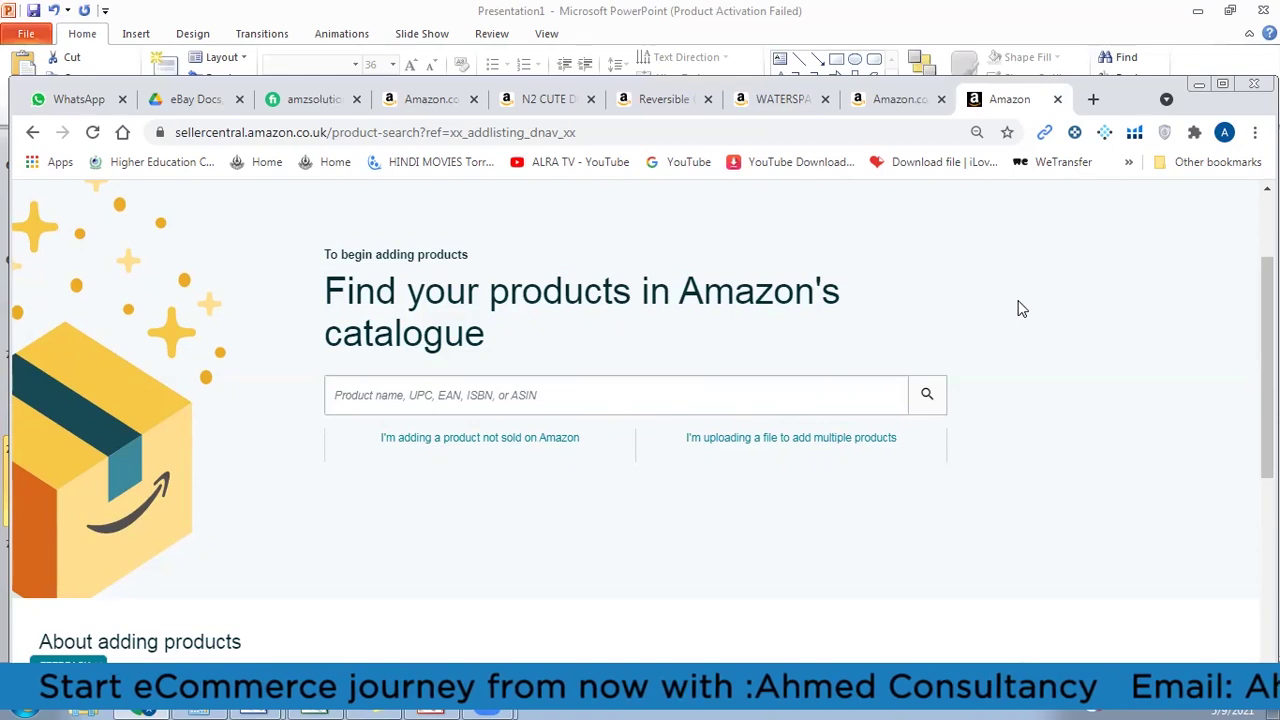
Step: Start adding a product not sold on Amazon and browse the list of product categories
{"action": "left_click", "coordinate": [483, 440]}
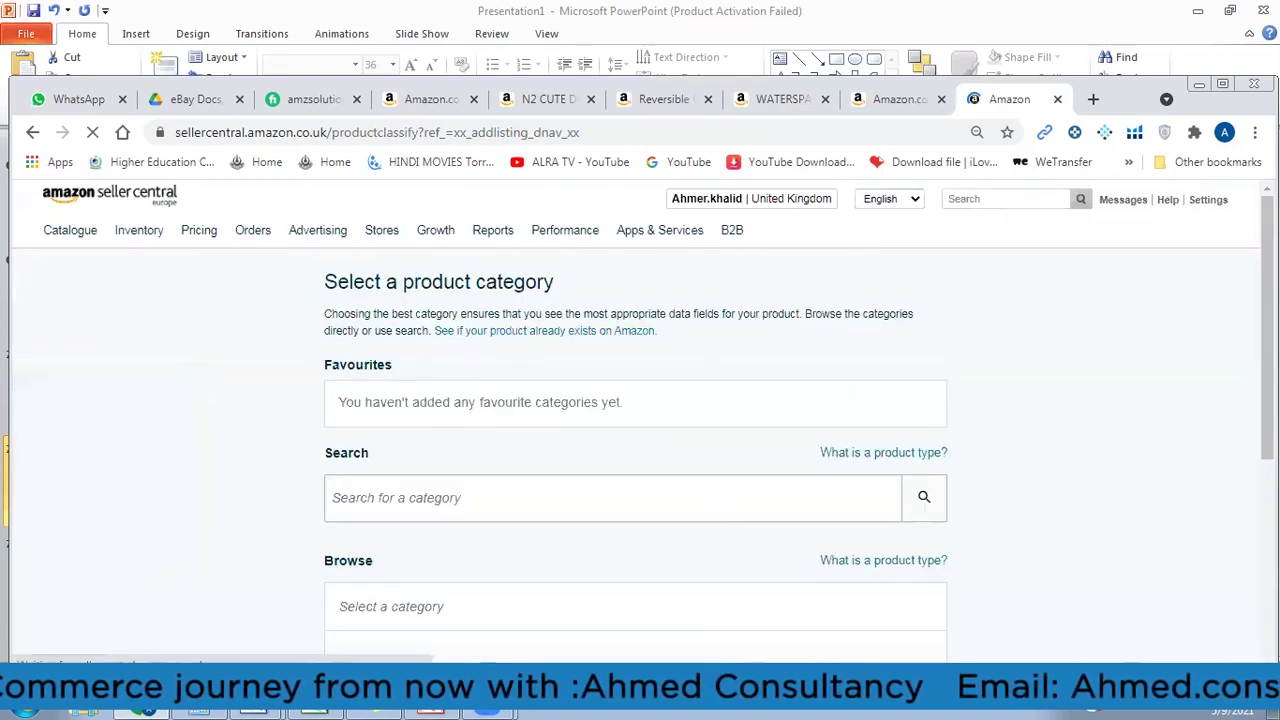
{"action": "scroll", "coordinate": [640, 420], "scroll_direction": "down", "scroll_amount": 3}
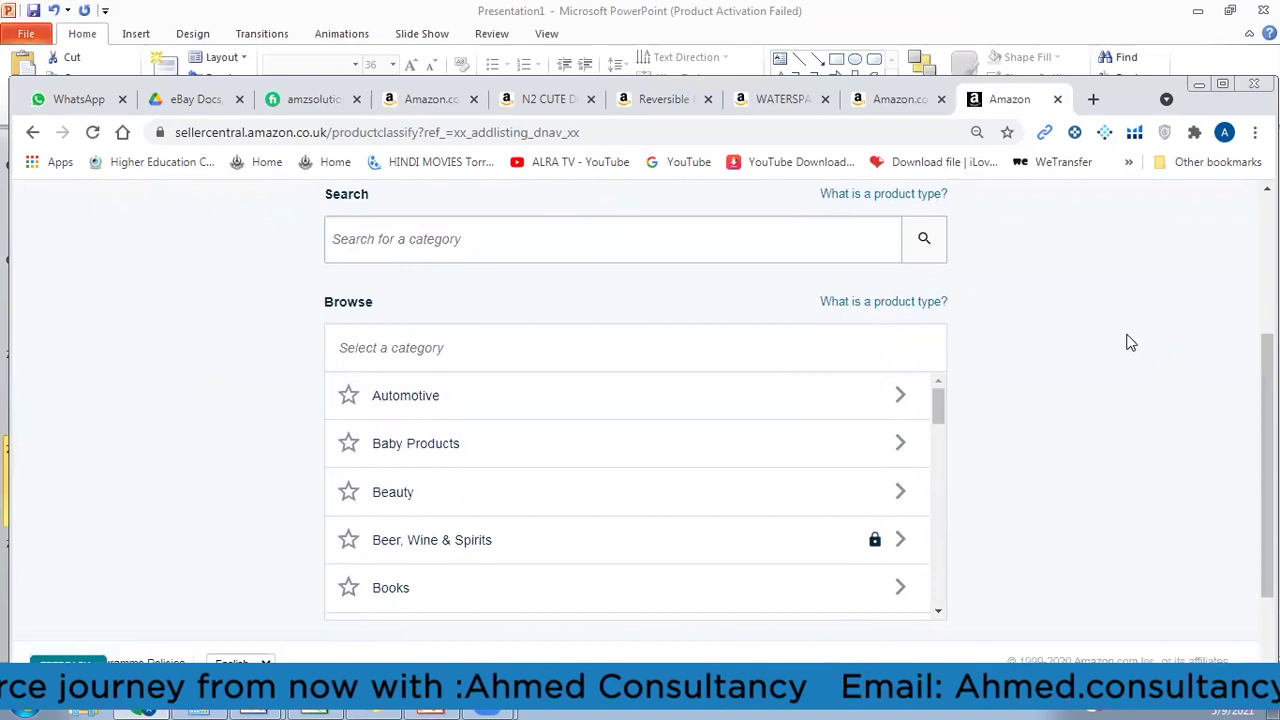
{"action": "mouse_move", "coordinate": [940, 403]}
{"action": "left_mouse_down"}
{"action": "mouse_move", "coordinate": [940, 450]}
{"action": "mouse_move", "coordinate": [940, 408]}
{"action": "left_mouse_up"}
{"action": "mouse_move", "coordinate": [1267, 360]}
{"action": "left_mouse_down"}
{"action": "mouse_move", "coordinate": [1267, 430]}
{"action": "mouse_move", "coordinate": [1267, 356]}
{"action": "left_mouse_up"}
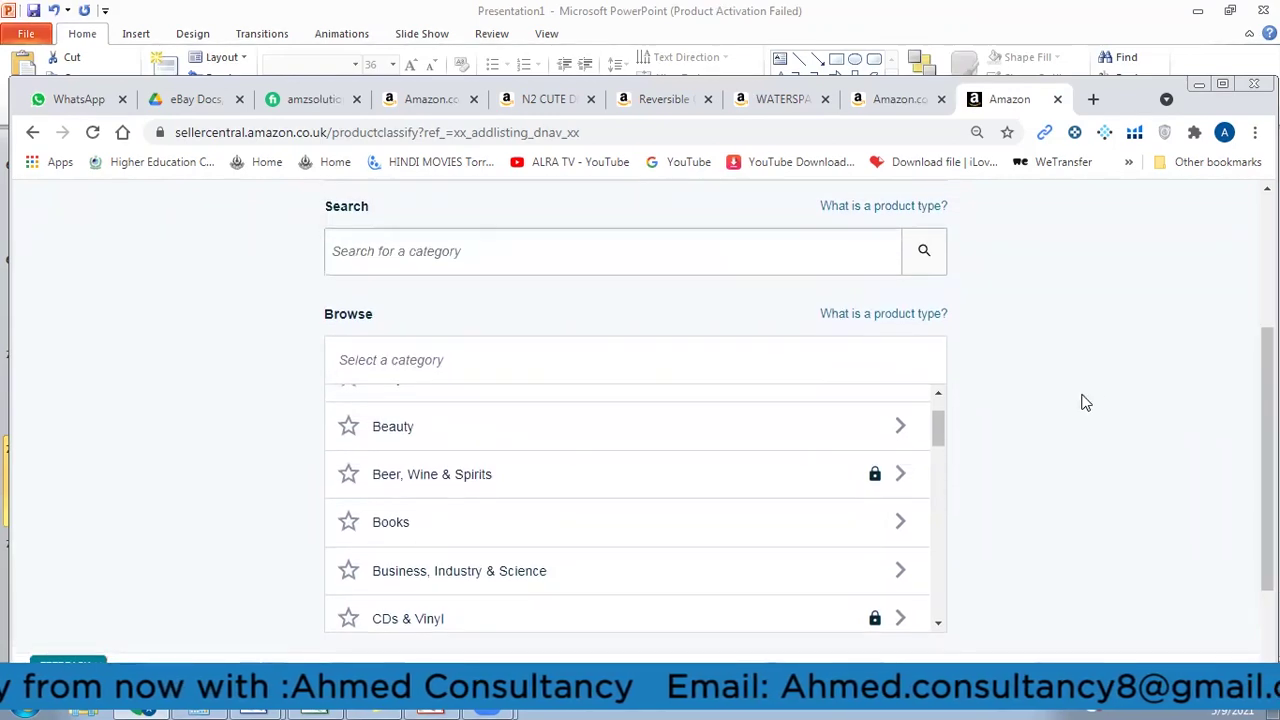
{"action": "left_click_drag", "start_coordinate": [938, 430], "coordinate": [937, 420]}
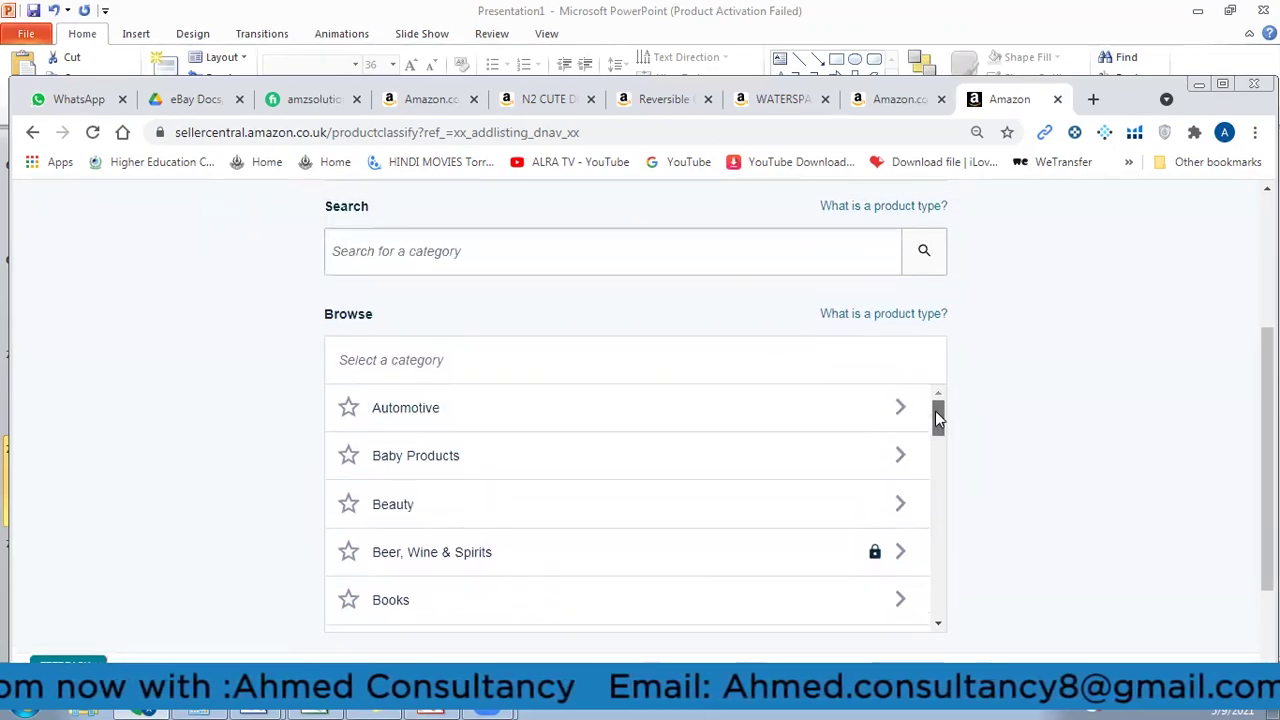
Step: Look through the Baby Products subcategories and return to the full category list
{"action": "left_click", "coordinate": [757, 453]}
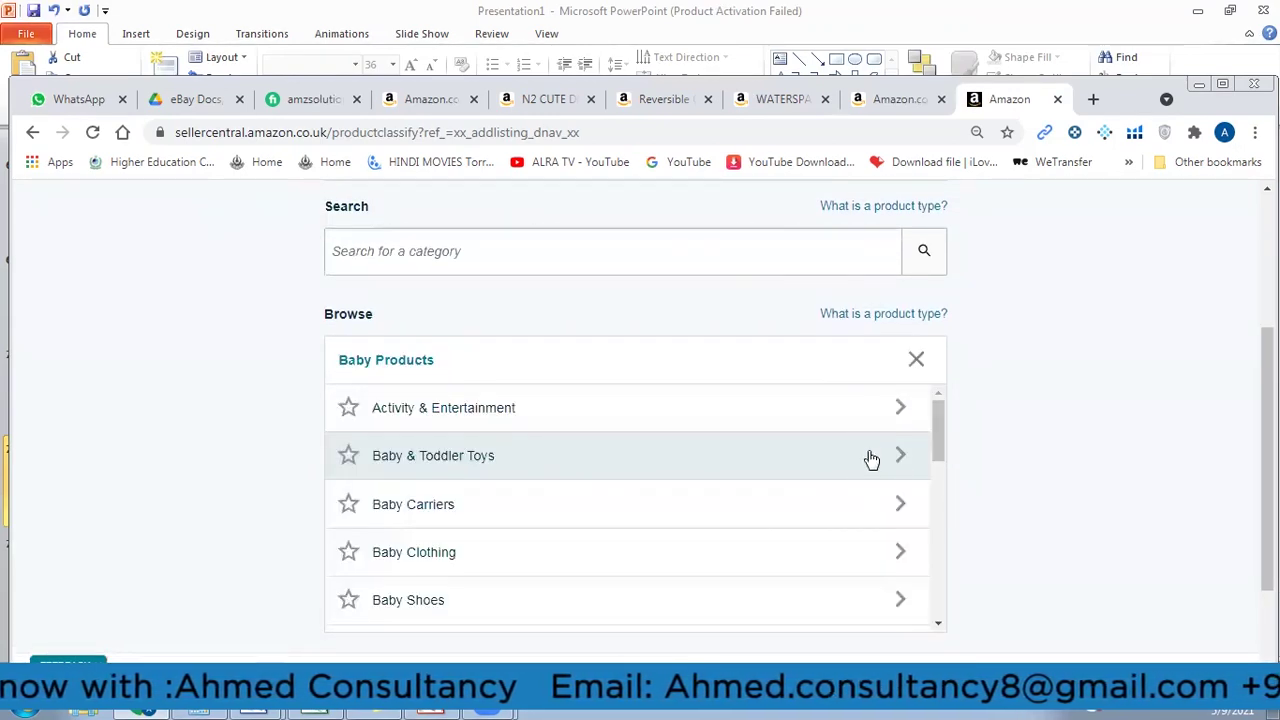
{"action": "left_click_drag", "start_coordinate": [937, 407], "coordinate": [946, 363]}
{"action": "left_click", "coordinate": [916, 359]}
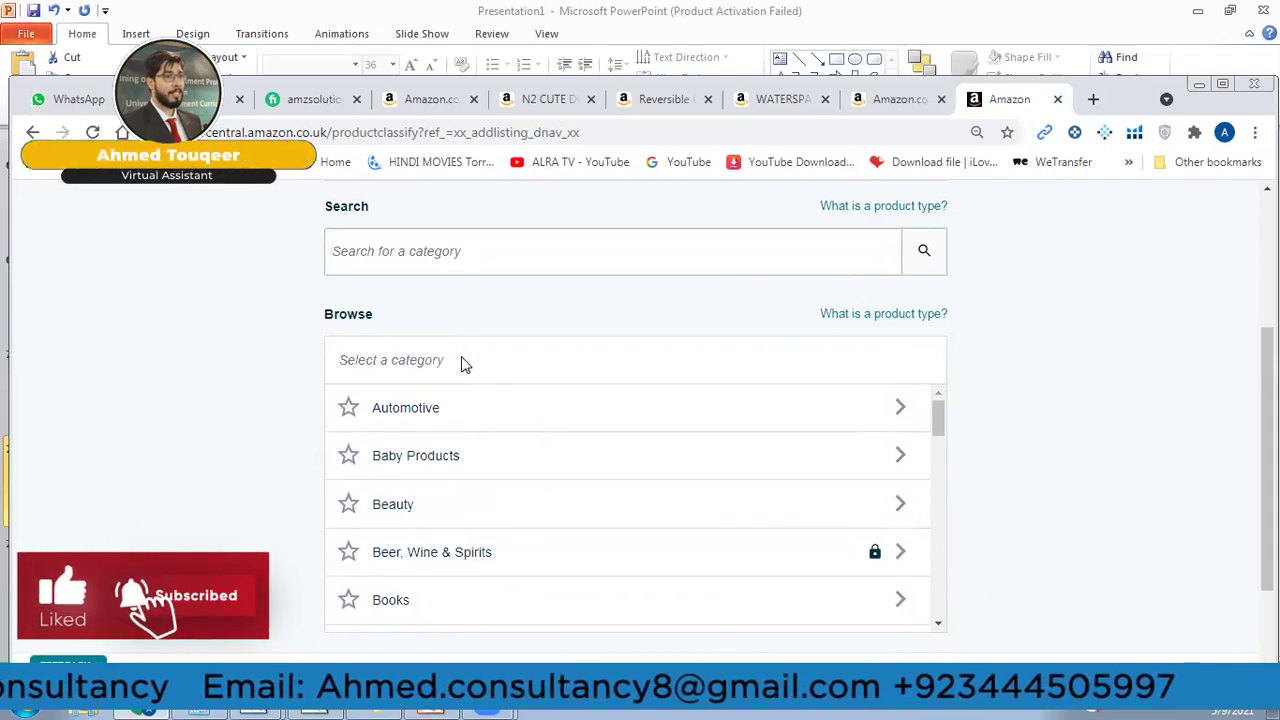
Step: Search the categories for "OCTOPUS PLUSHIES" and select Toys & Games > Soft Toys for the listing
{"action": "left_click", "coordinate": [530, 246]}
{"action": "type", "text": "OCTOP"}
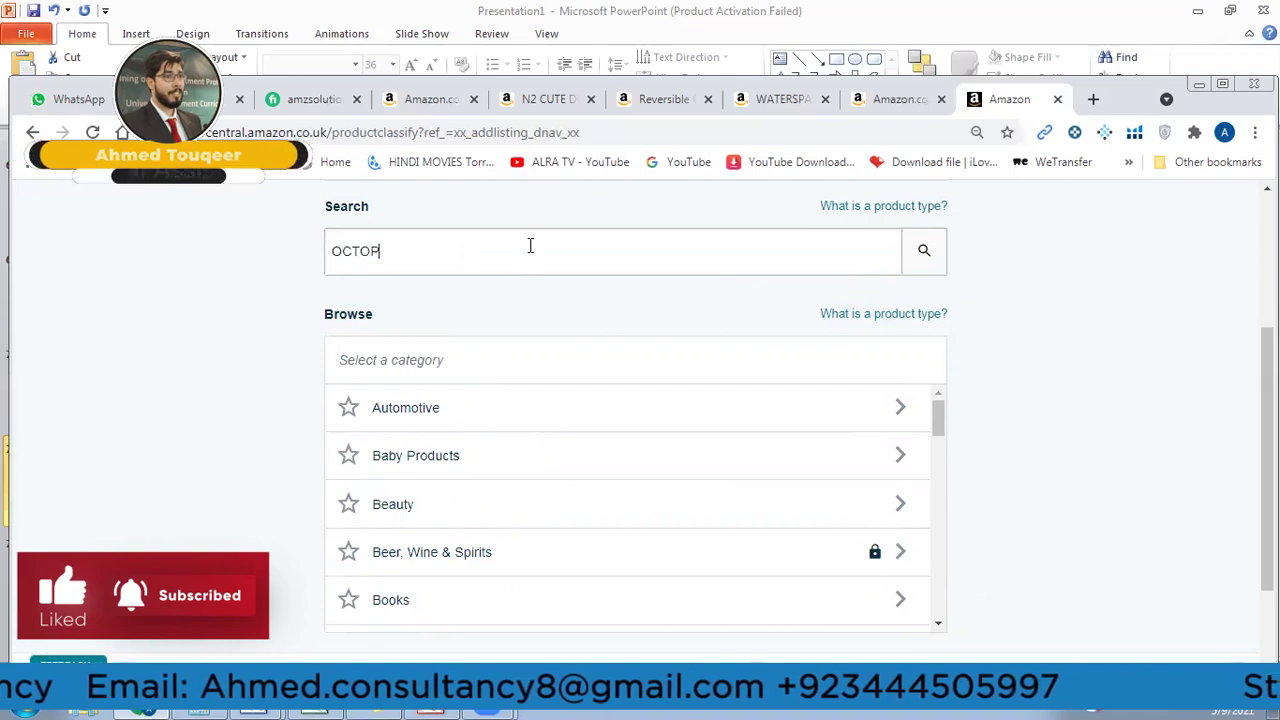
{"action": "type", "text": "US PLUSHIES"}
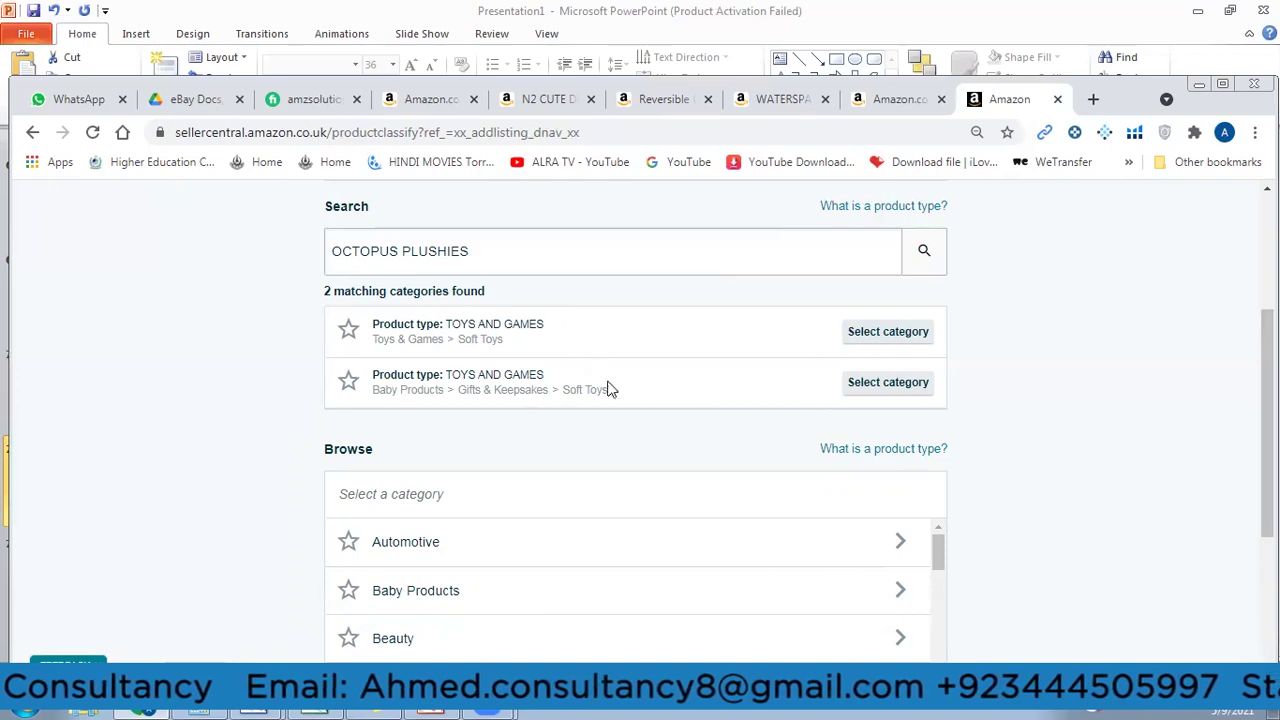
{"action": "left_click", "coordinate": [862, 340]}
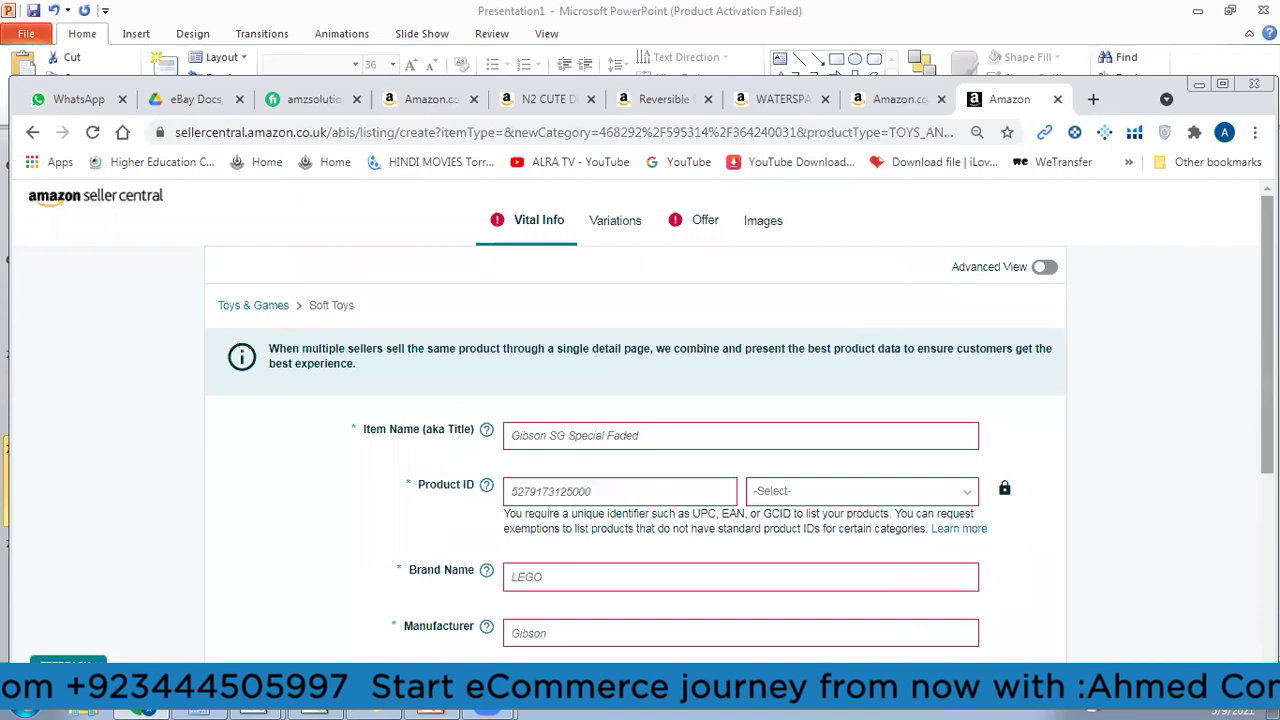
Step: Turn Advanced View on to see the additional listing sections and switch it back off
{"action": "left_click", "coordinate": [1045, 267]}
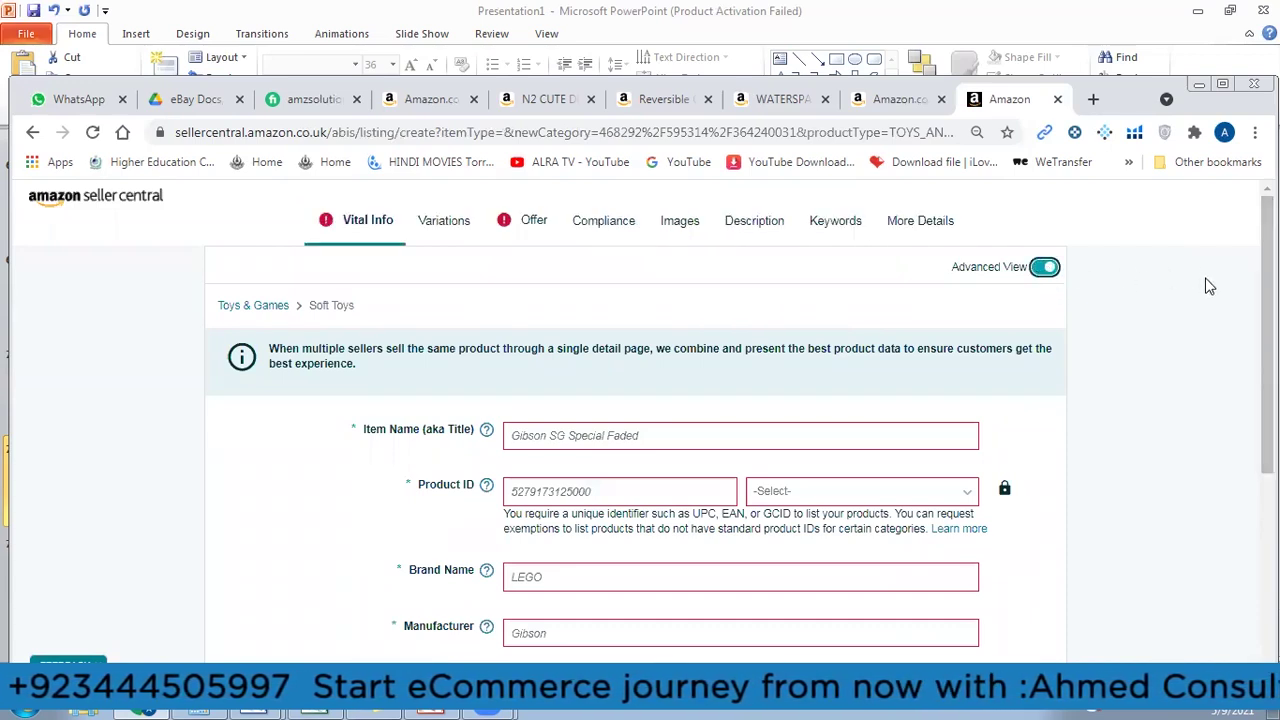
{"action": "left_click", "coordinate": [1043, 268]}
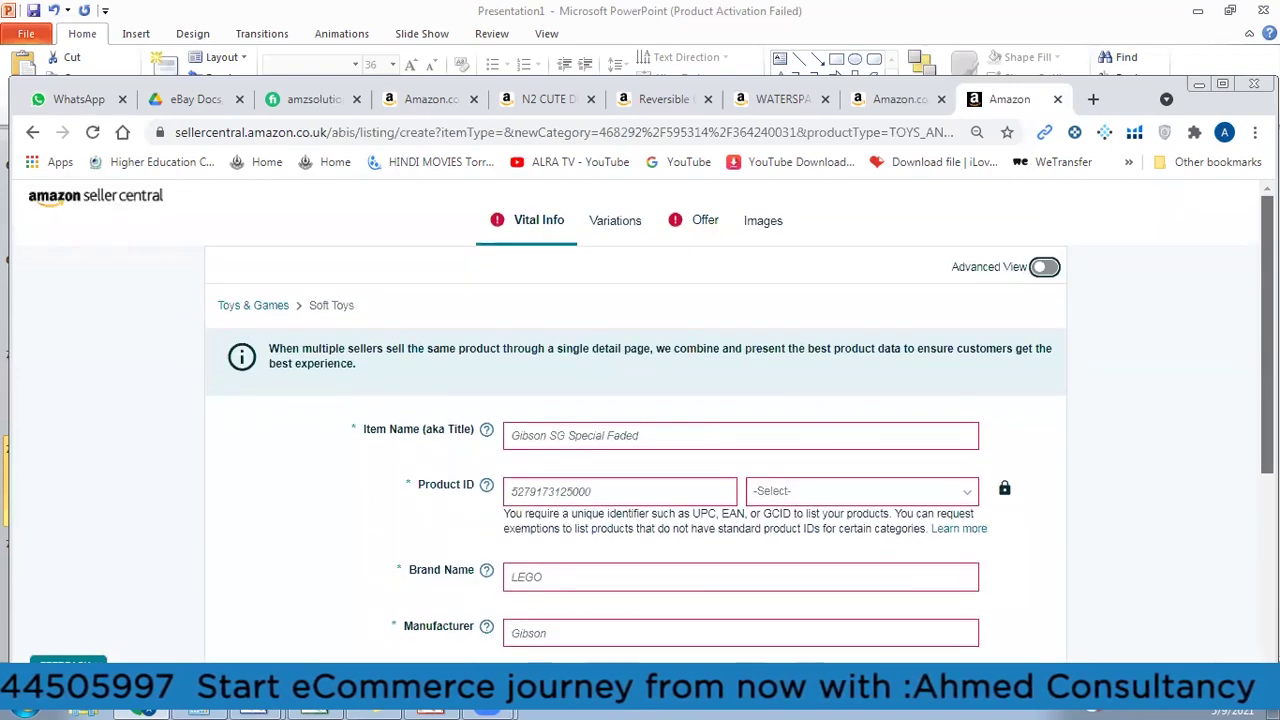
Step: Copy the title of the N2 double-sided octopus plushy, without its brand name, into the listing's Item Name
{"action": "scroll", "coordinate": [640, 414], "scroll_direction": "down", "scroll_amount": 1}
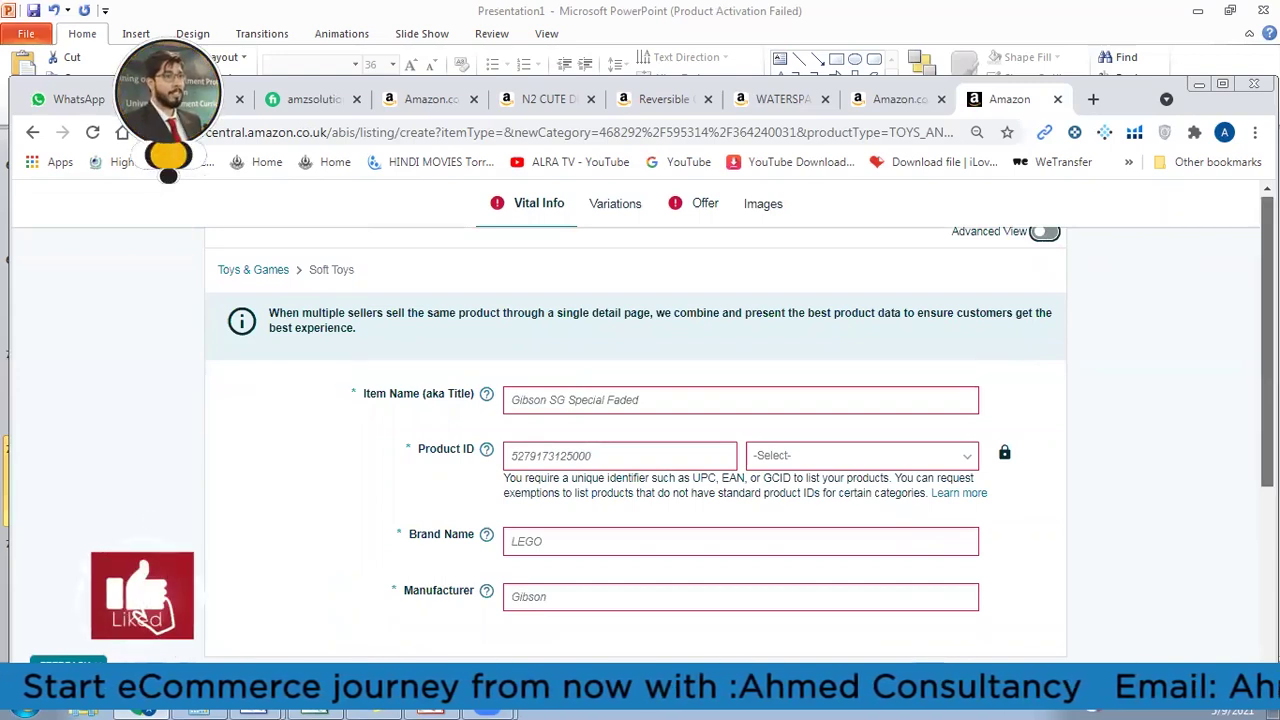
{"action": "scroll", "coordinate": [640, 414], "scroll_direction": "down", "scroll_amount": 1}
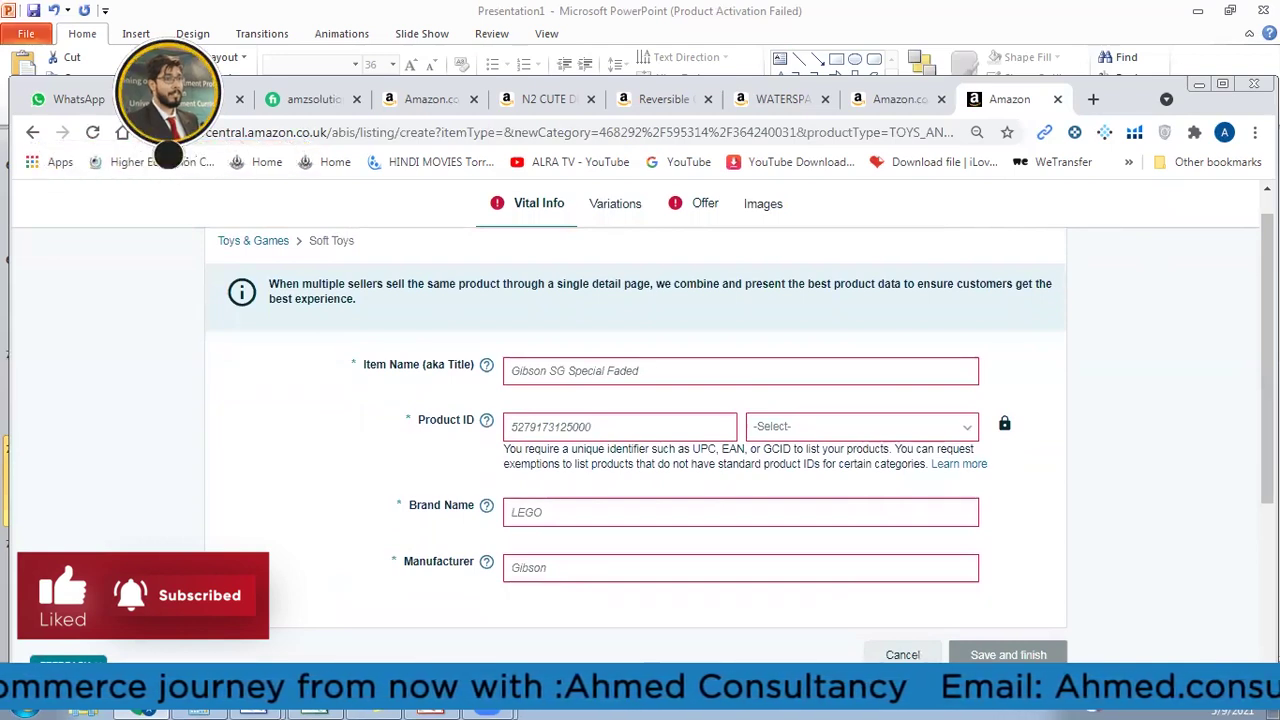
{"action": "left_click", "coordinate": [648, 366]}
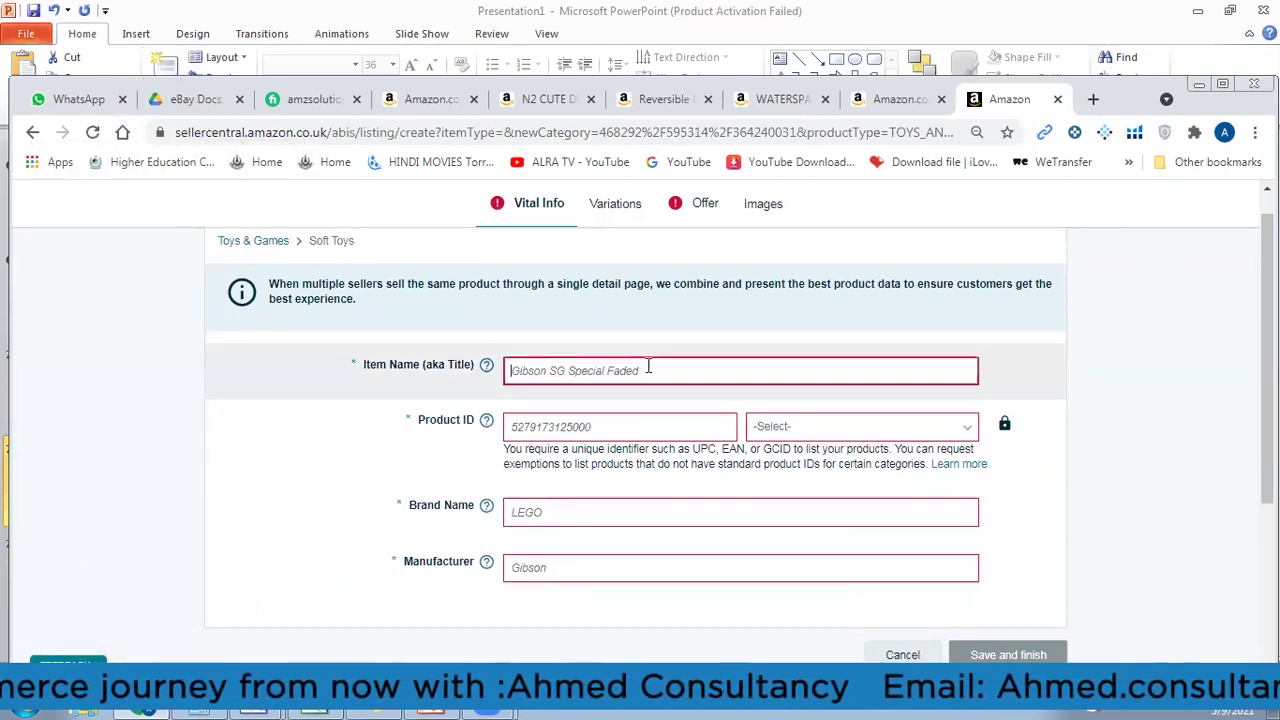
{"action": "left_click", "coordinate": [539, 99]}
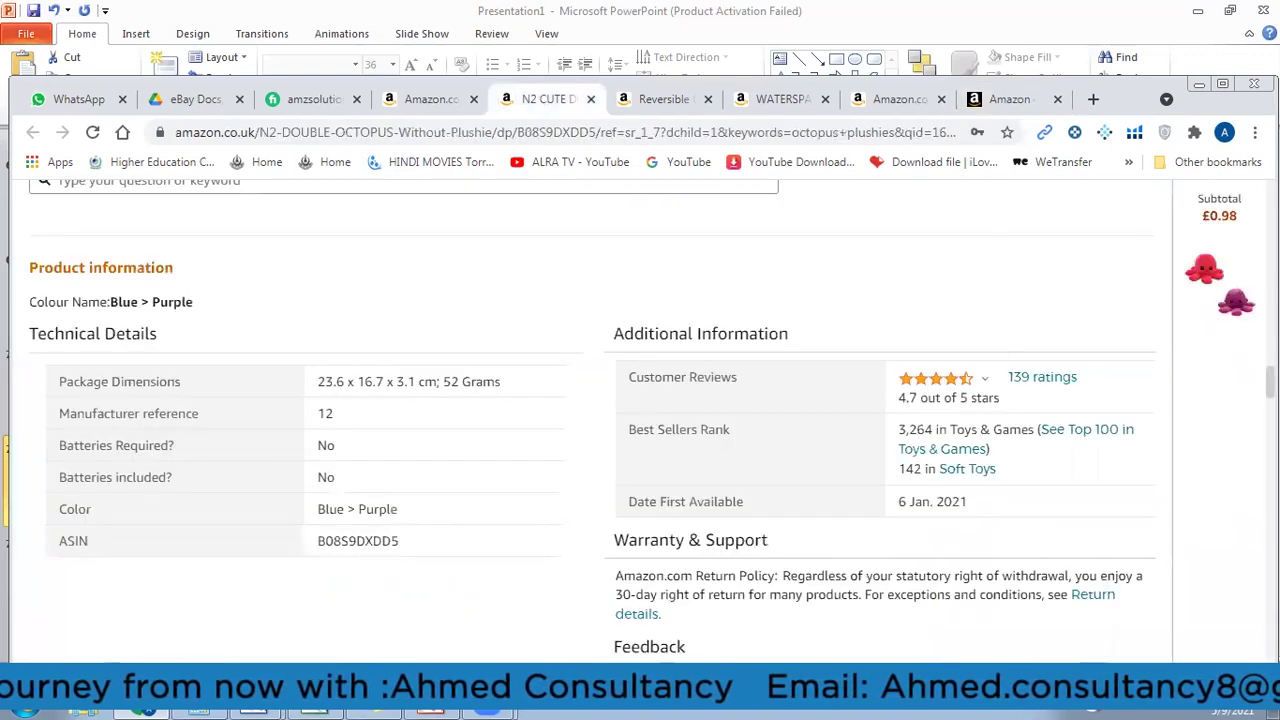
{"action": "scroll", "coordinate": [891, 266], "scroll_direction": "up", "scroll_amount": 10}
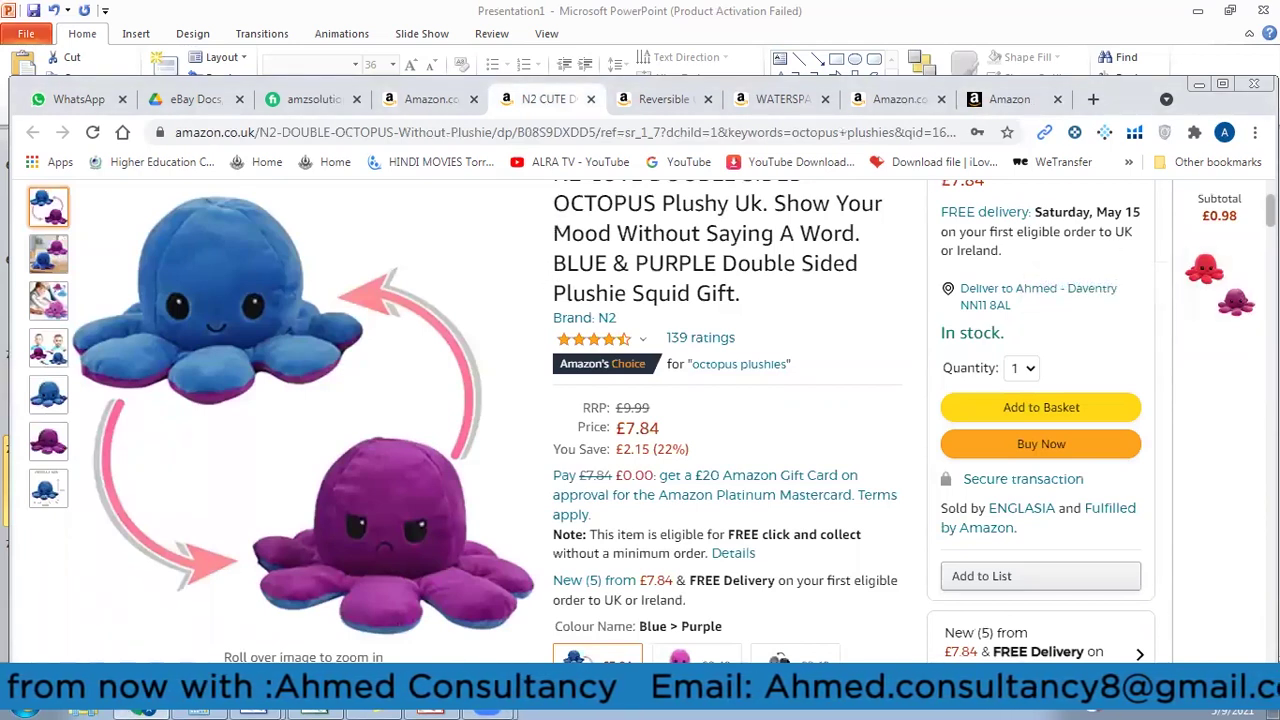
{"action": "scroll", "coordinate": [1270, 210], "scroll_direction": "up", "scroll_amount": 1}
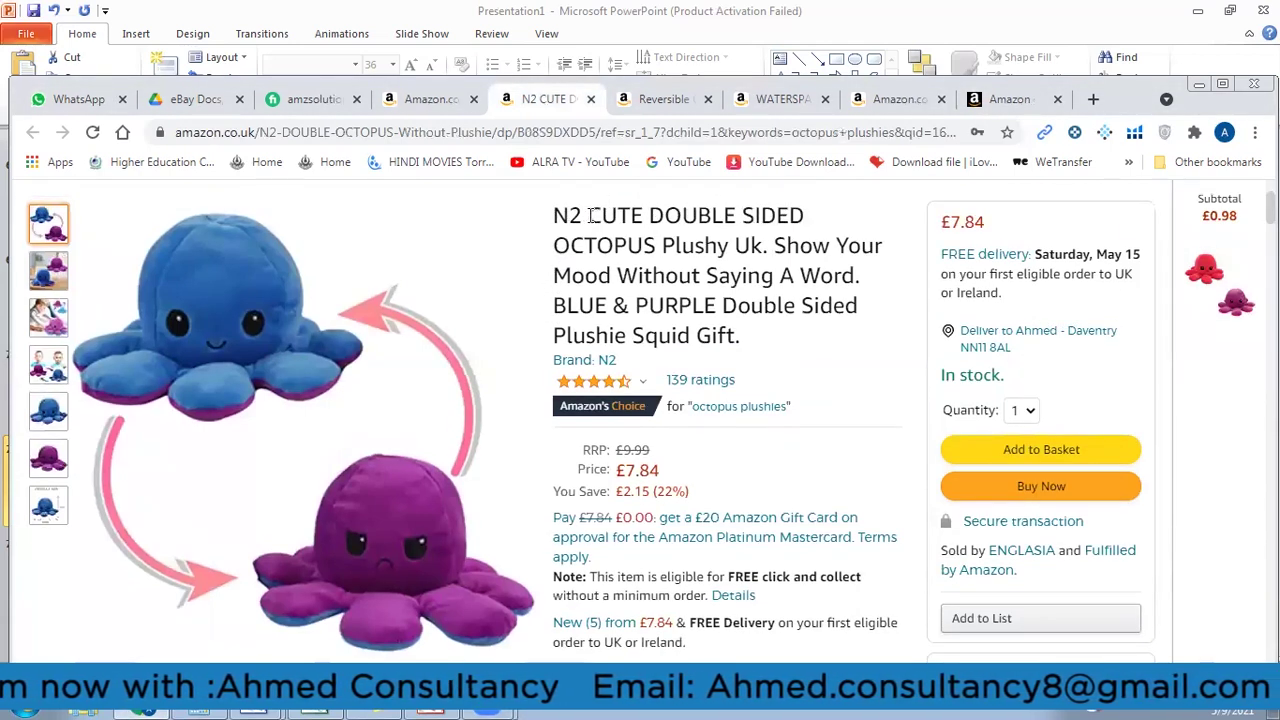
{"action": "left_click_drag", "start_coordinate": [590, 215], "coordinate": [755, 365]}
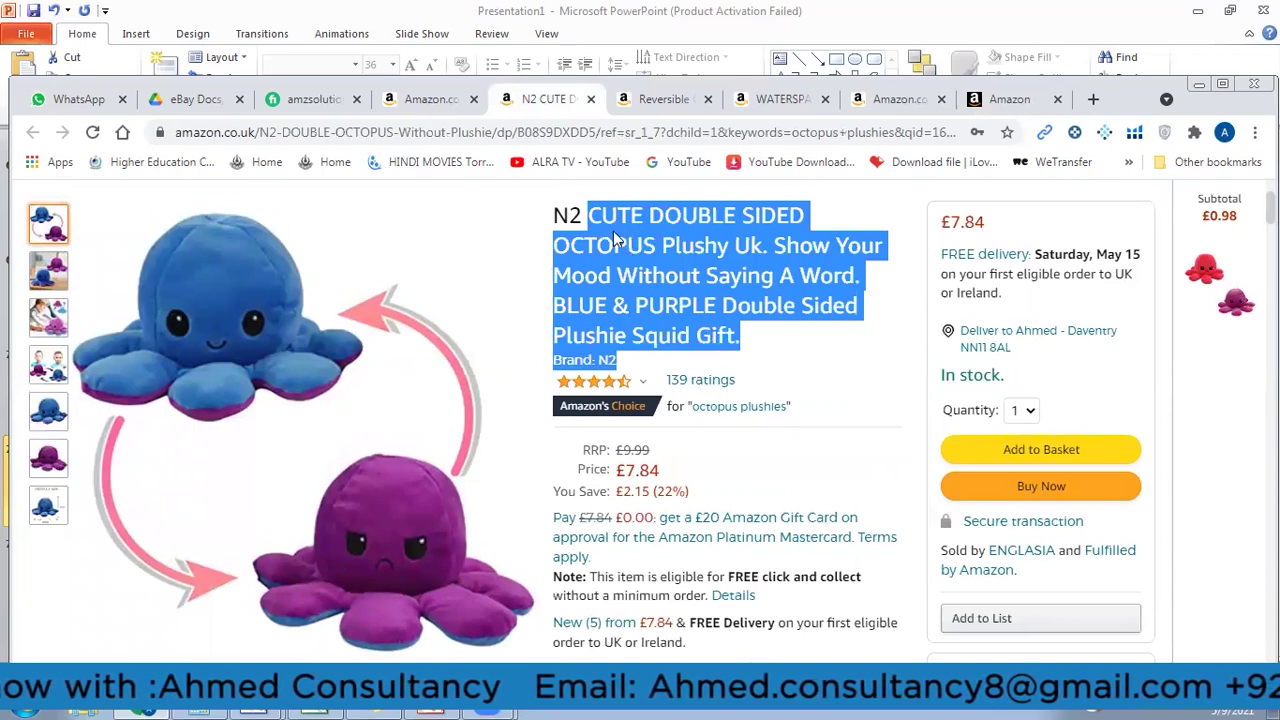
{"action": "left_click_drag", "start_coordinate": [595, 217], "coordinate": [753, 347]}
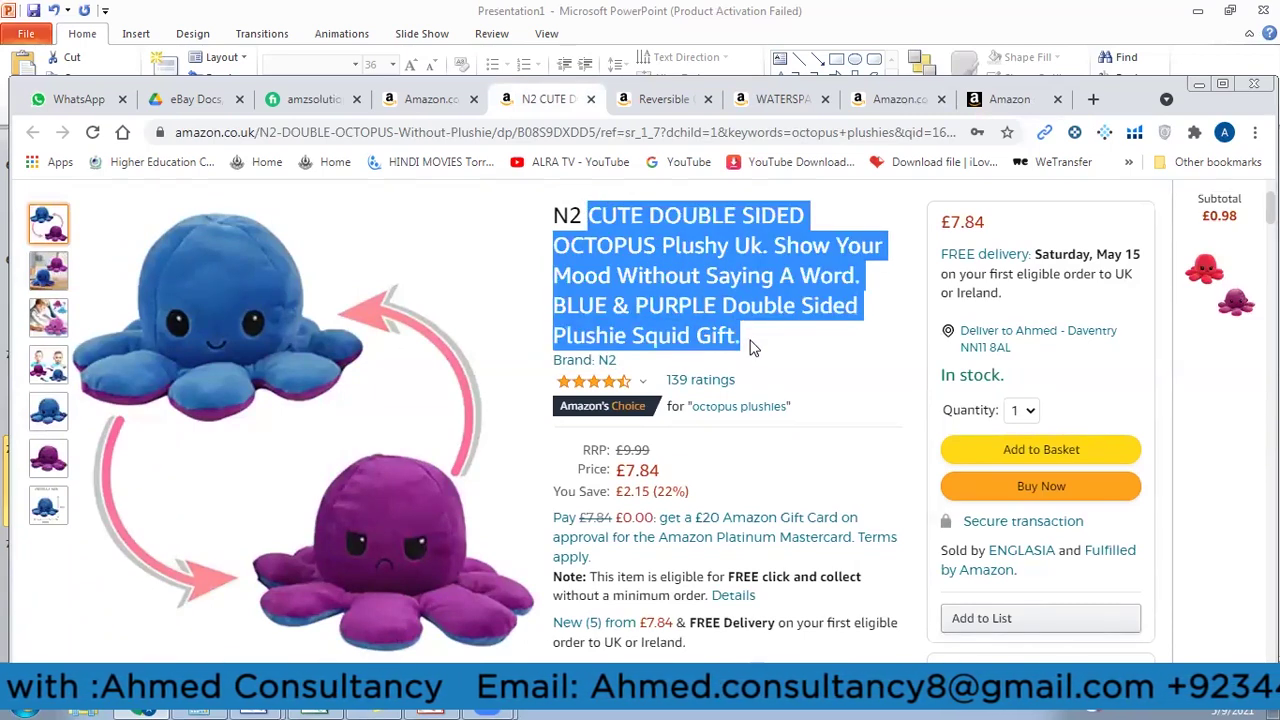
{"action": "left_click", "coordinate": [1003, 100]}
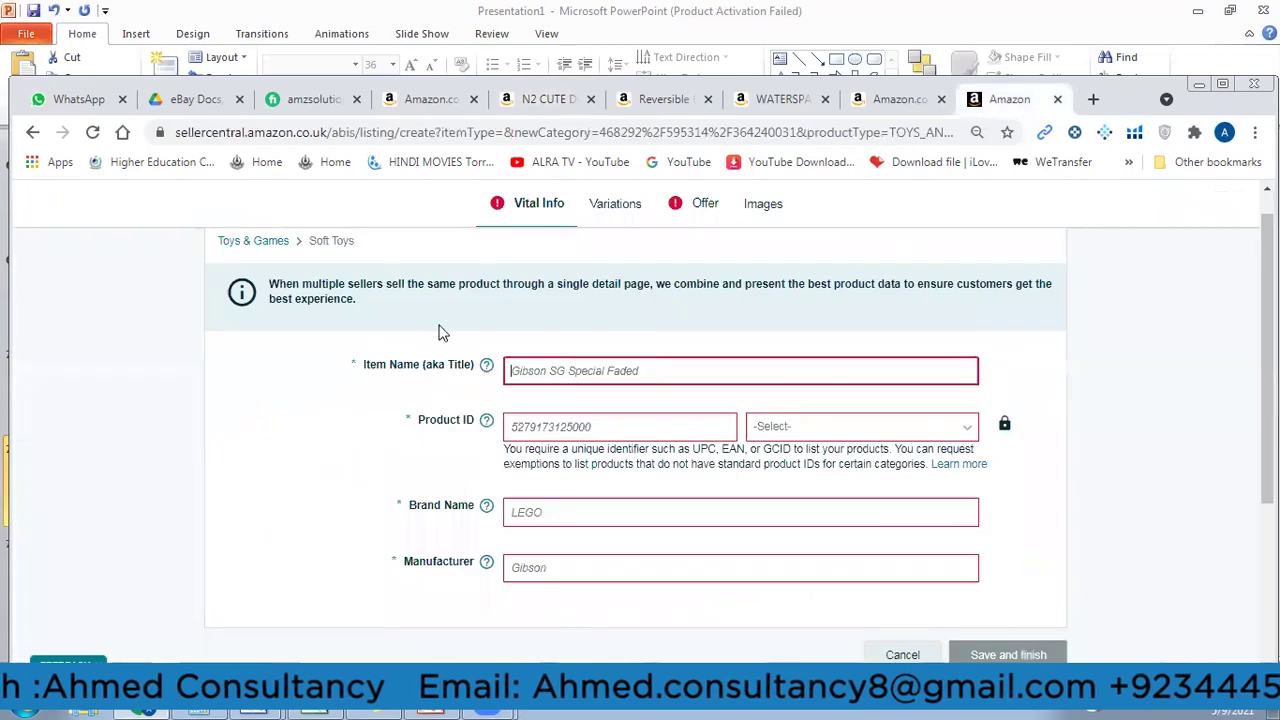
{"action": "left_click", "coordinate": [566, 382]}
{"action": "key", "text": "ctrl+v"}
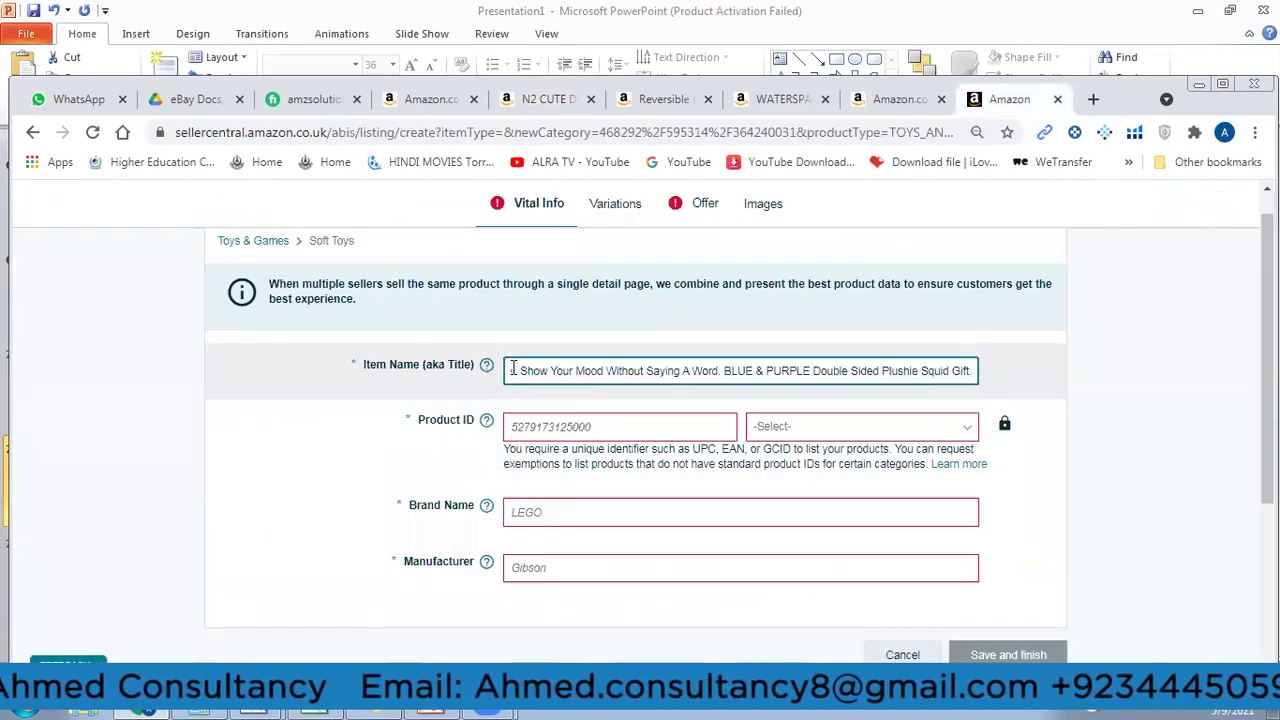
Step: Insert the brand "AMZ sOLUTIONS" at the beginning of the Item Name, before "CUTE DOUBLE SIDED OCTOPUS"
{"action": "key", "text": "Left"}
{"action": "key", "text": "Left"}
{"action": "key", "text": "Left"}
{"action": "key", "text": "Left"}
{"action": "key", "text": "Left"}
{"action": "key", "text": "Left"}
{"action": "key", "text": "Left"}
{"action": "key", "text": "Left"}
{"action": "key", "text": "Left"}
{"action": "key", "text": "Left"}
{"action": "key", "text": "Left"}
{"action": "key", "text": "Left"}
{"action": "key", "text": "Left"}
{"action": "key", "text": "Left"}
{"action": "key", "text": "Left"}
{"action": "key", "text": "Left"}
{"action": "key", "text": "Left"}
{"action": "key", "text": "Left"}
{"action": "key", "text": "Left"}
{"action": "key", "text": "Left"}
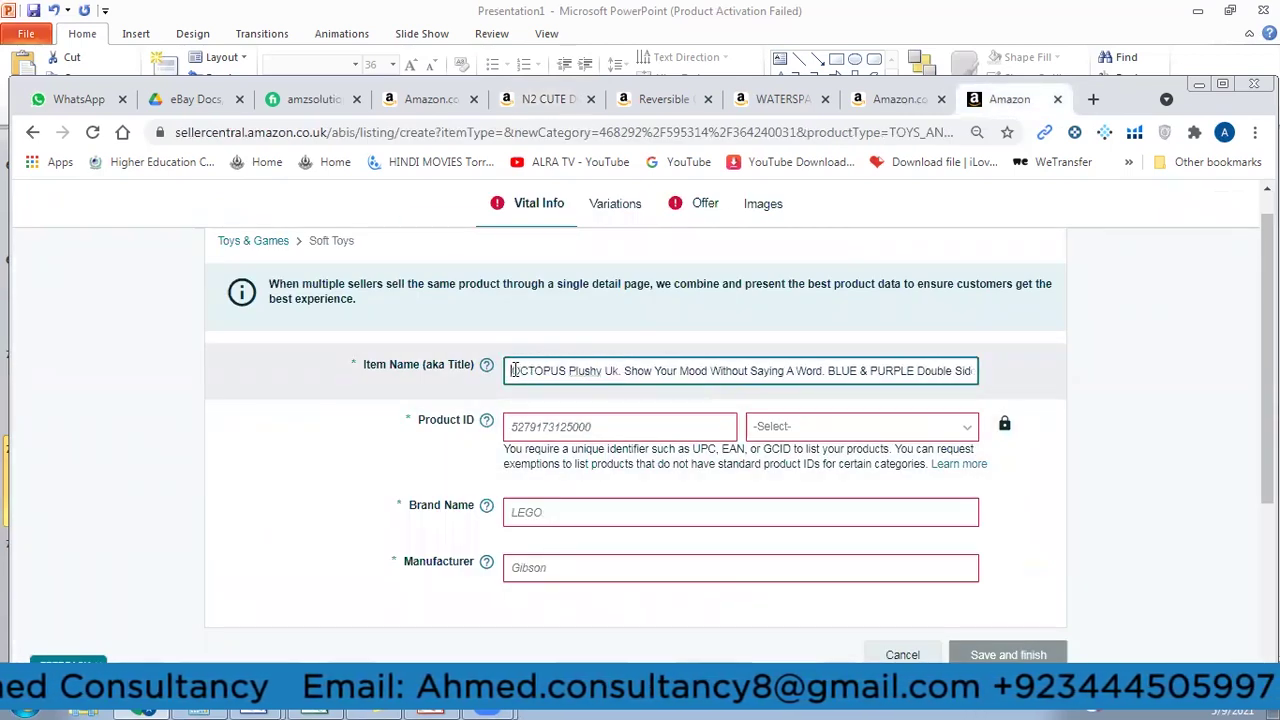
{"action": "type", "text": "CUTE DOUBLE SIDED "}
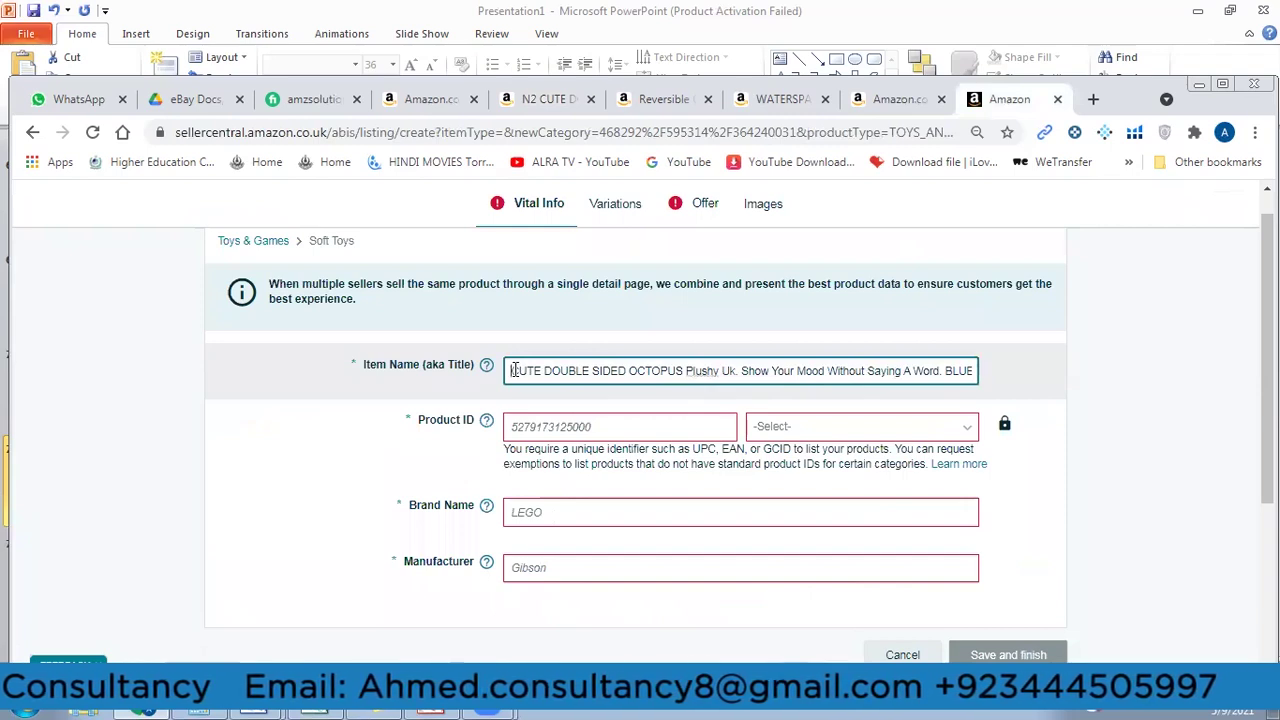
{"action": "type", "text": "Amz"}
{"action": "key", "text": "BackSpace"}
{"action": "key", "text": "BackSpace"}
{"action": "key", "text": "BackSpace"}
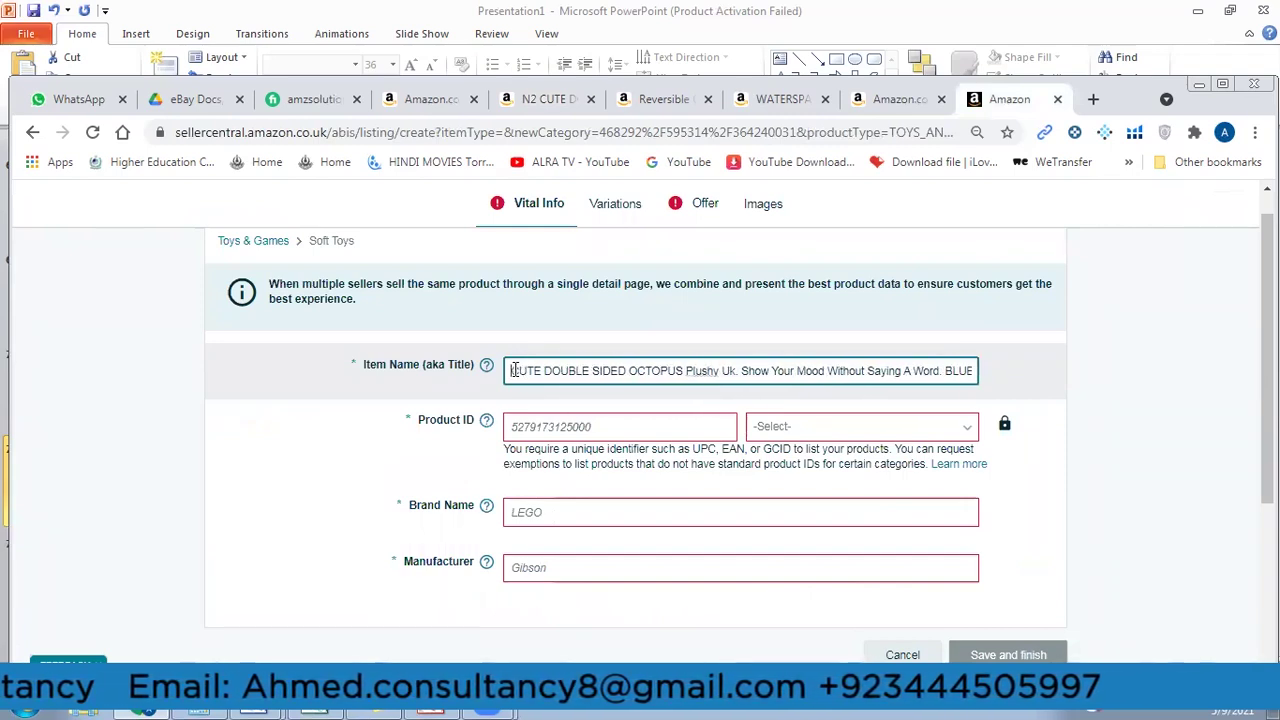
{"action": "type", "text": "AMAZ"}
{"action": "key", "text": "BackSpace"}
{"action": "key", "text": "BackSpace"}
{"action": "type", "text": "Z SOLUTIONS"}
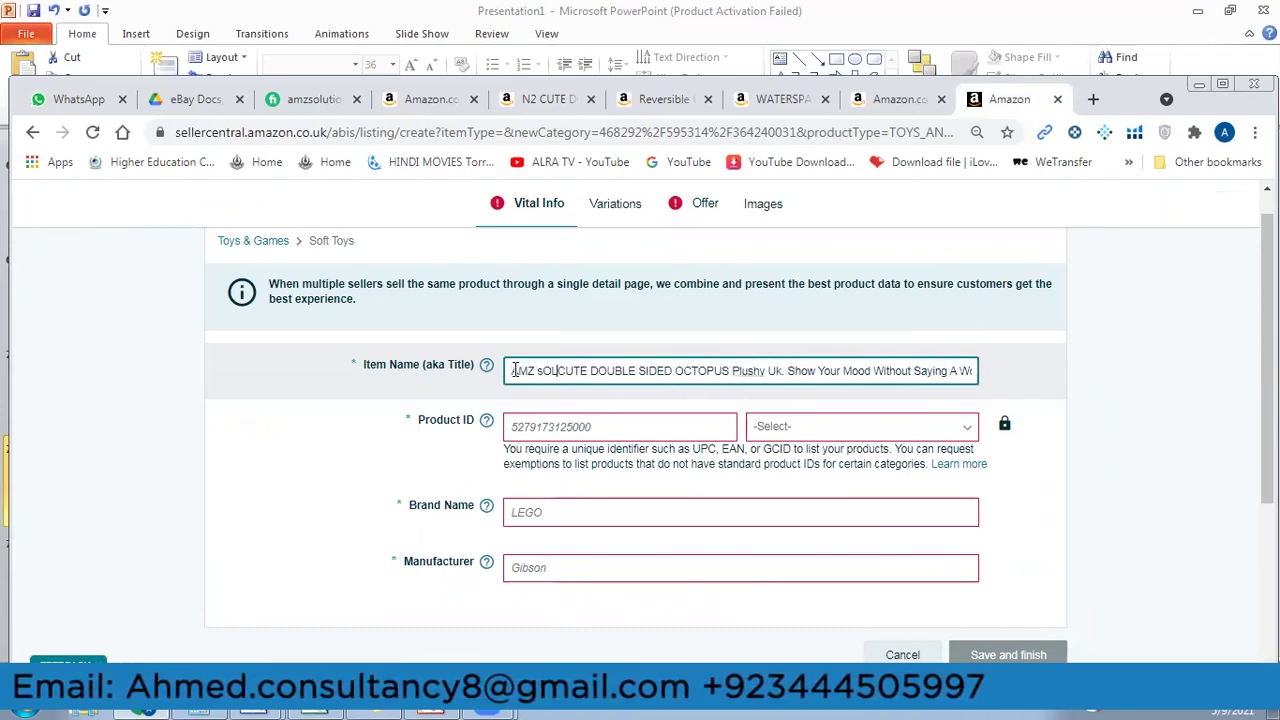
Step: Copy "AMZ sOLUTIONS" from the Item Name into both the Brand Name and Manufacturer fields
{"action": "left_click_drag", "start_coordinate": [601, 370], "coordinate": [512, 370]}
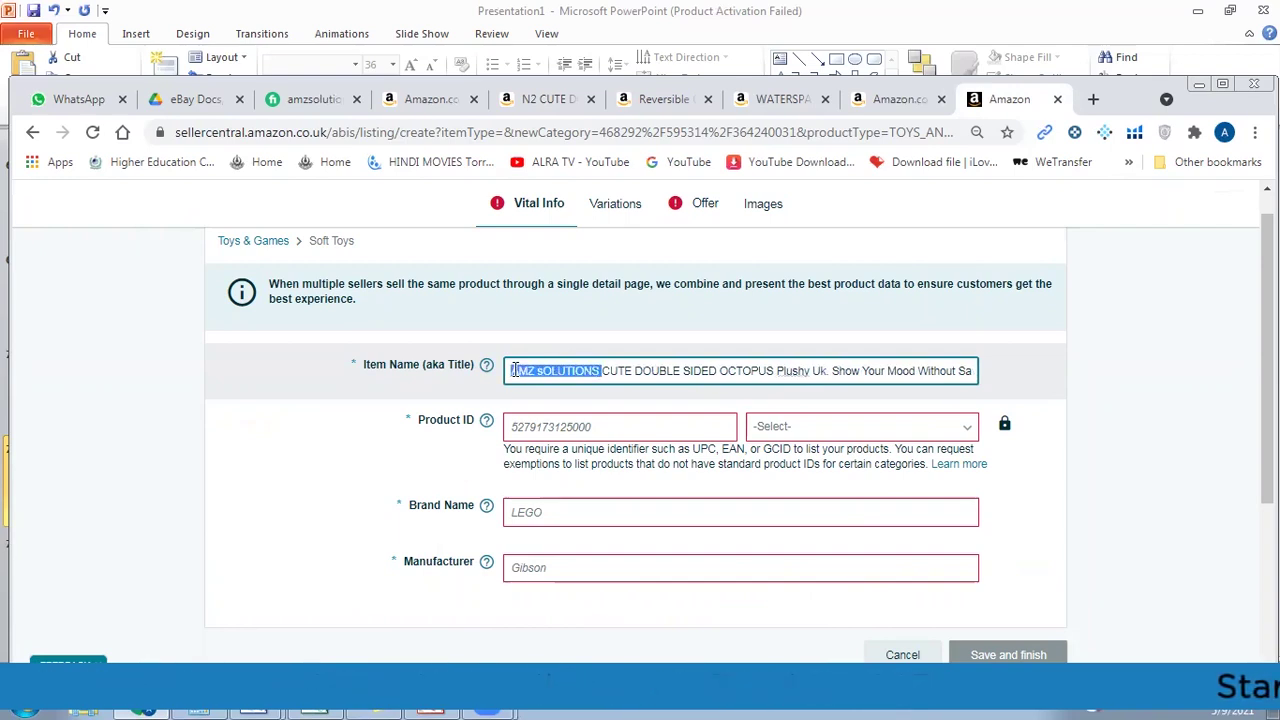
{"action": "left_click", "coordinate": [573, 511]}
{"action": "type", "text": "AMZ sOLUTIONS"}
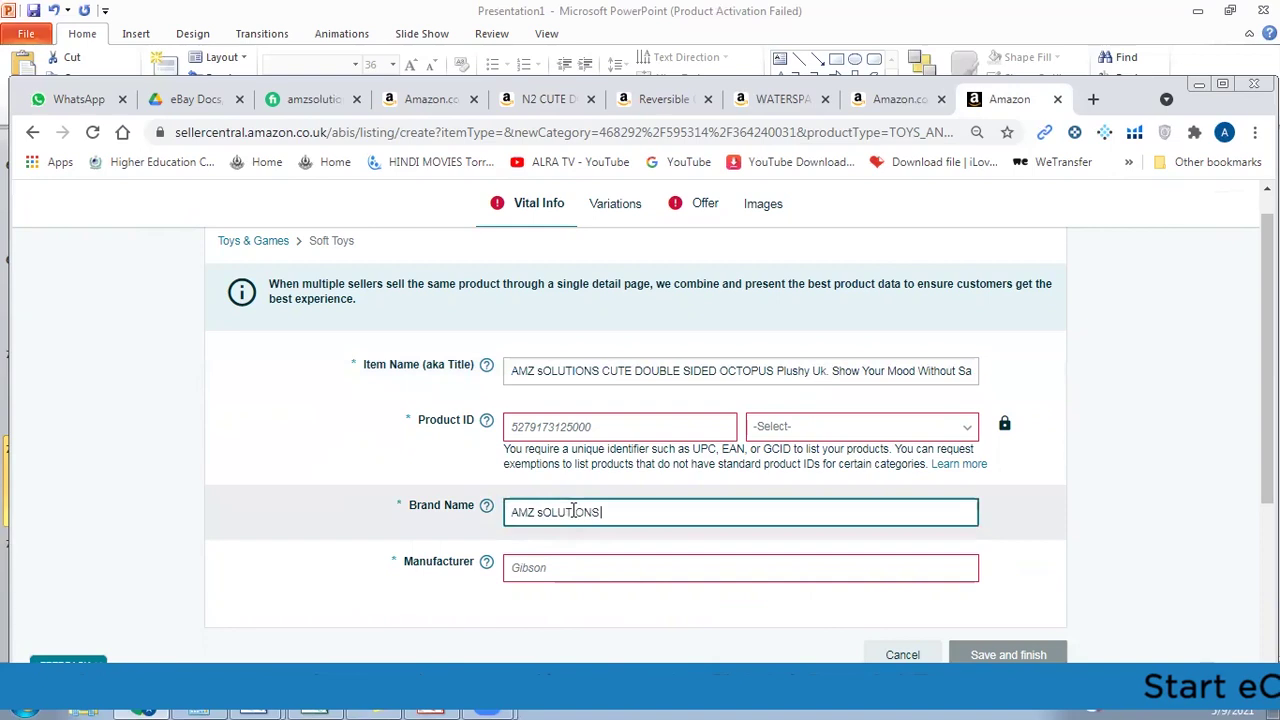
{"action": "left_click", "coordinate": [562, 563]}
{"action": "type", "text": "AMZ sOLUTIONS"}
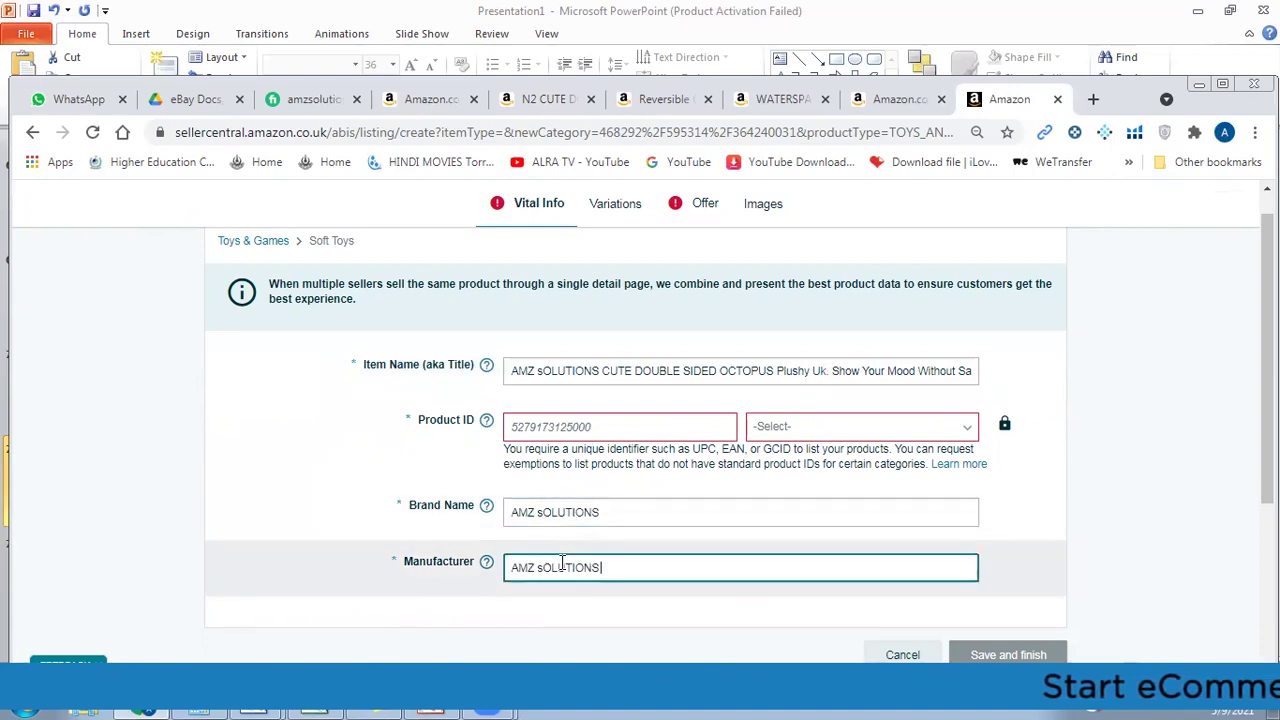
Step: Set the Product ID type to UPC and enter 12345678 as the Product ID
{"action": "left_click", "coordinate": [645, 436]}
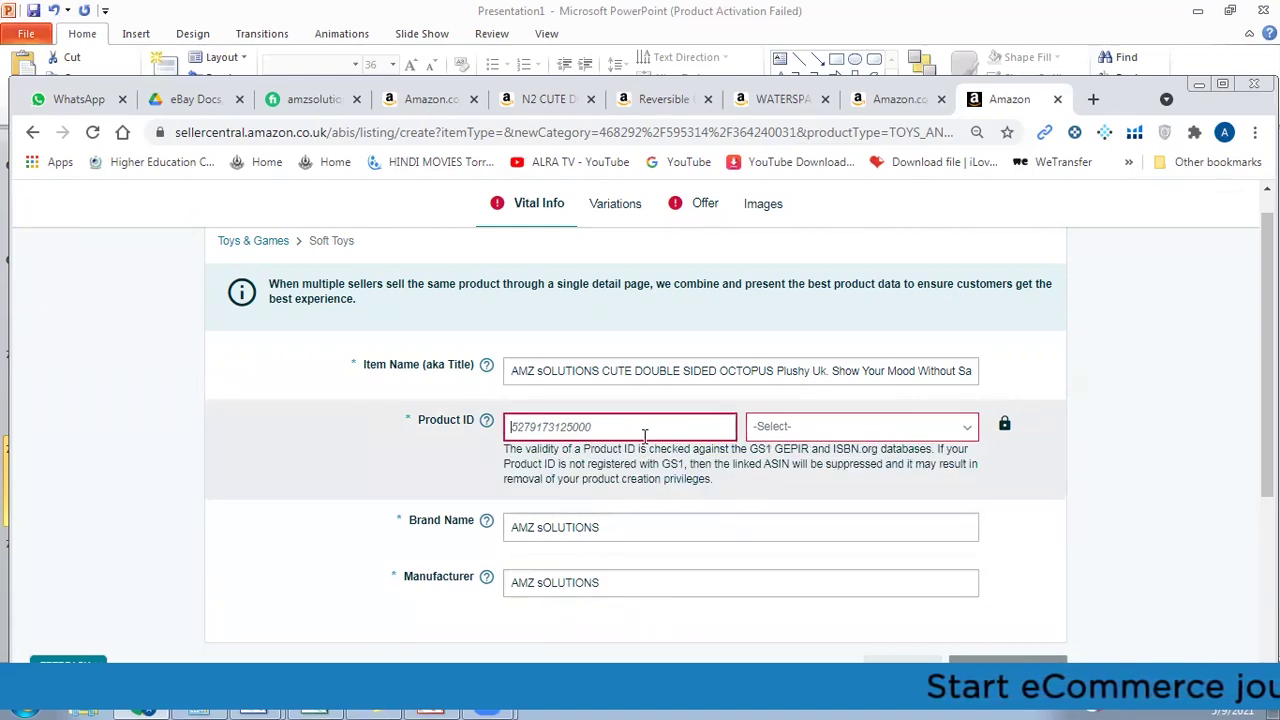
{"action": "left_click", "coordinate": [766, 430]}
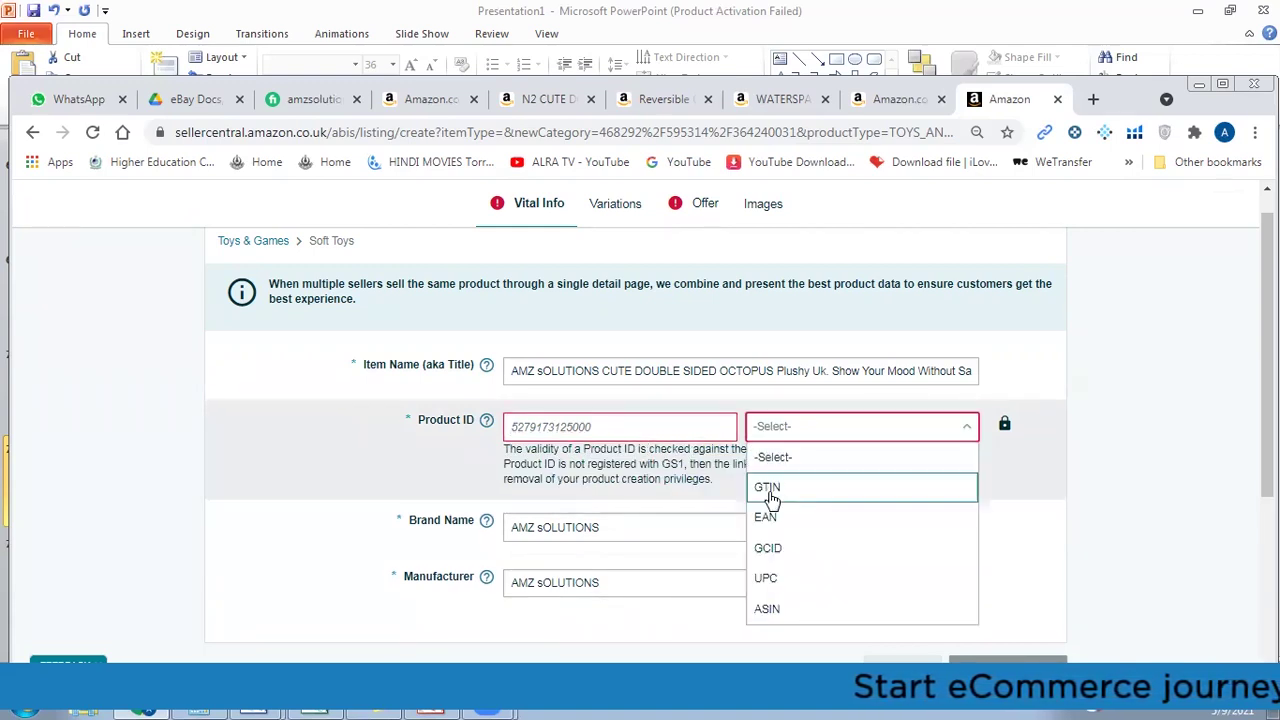
{"action": "left_click", "coordinate": [790, 576]}
{"action": "left_click", "coordinate": [628, 427]}
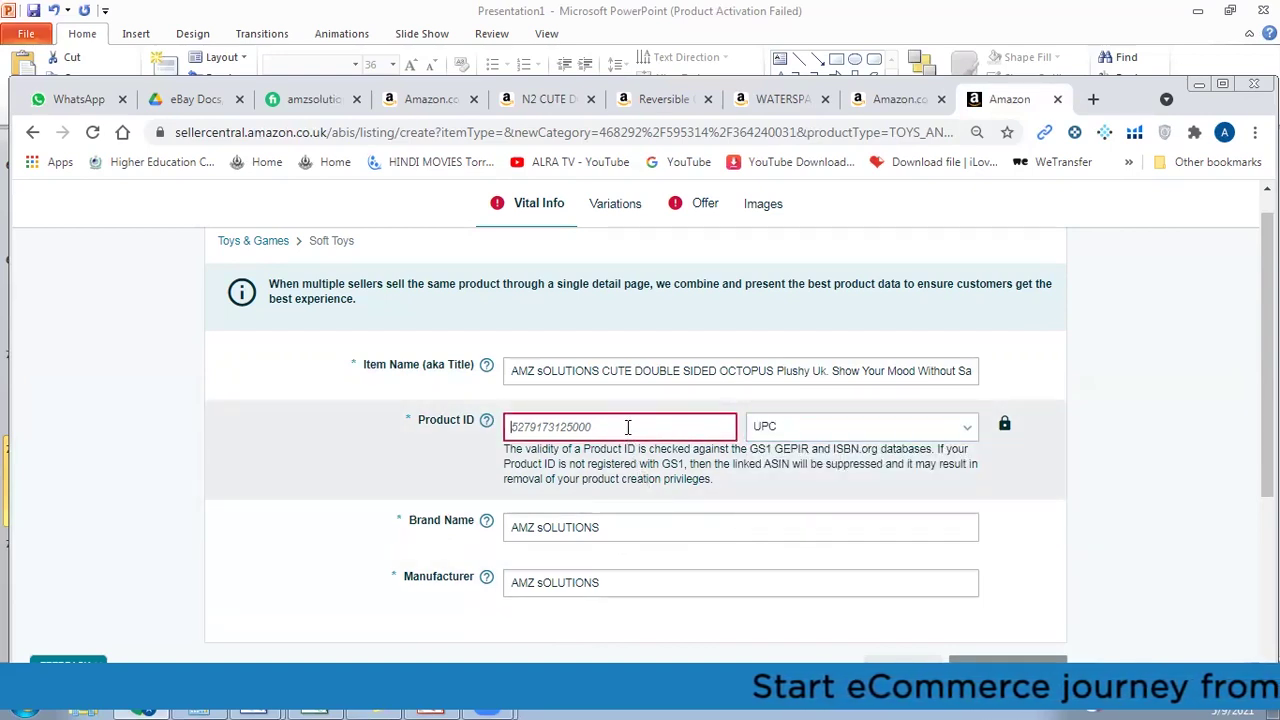
{"action": "type", "text": "12345678"}
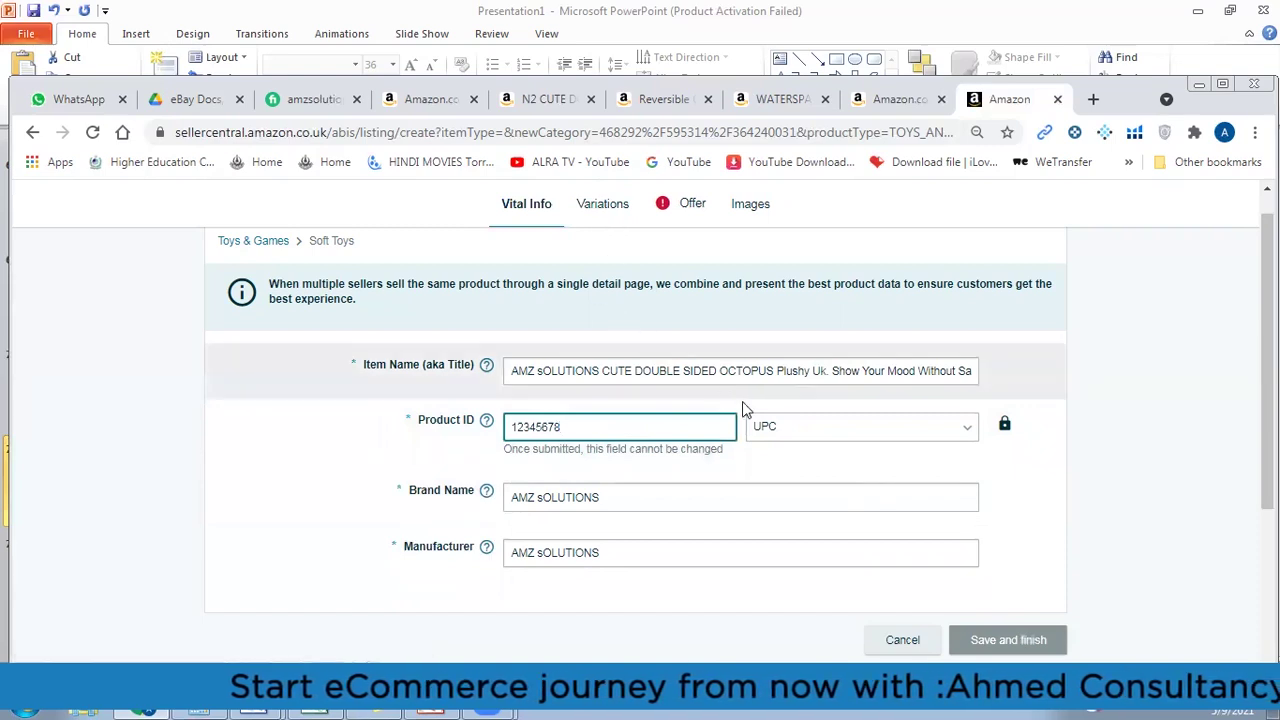
Step: Review the available Product ID types and keep UPC selected
{"action": "left_click", "coordinate": [771, 428]}
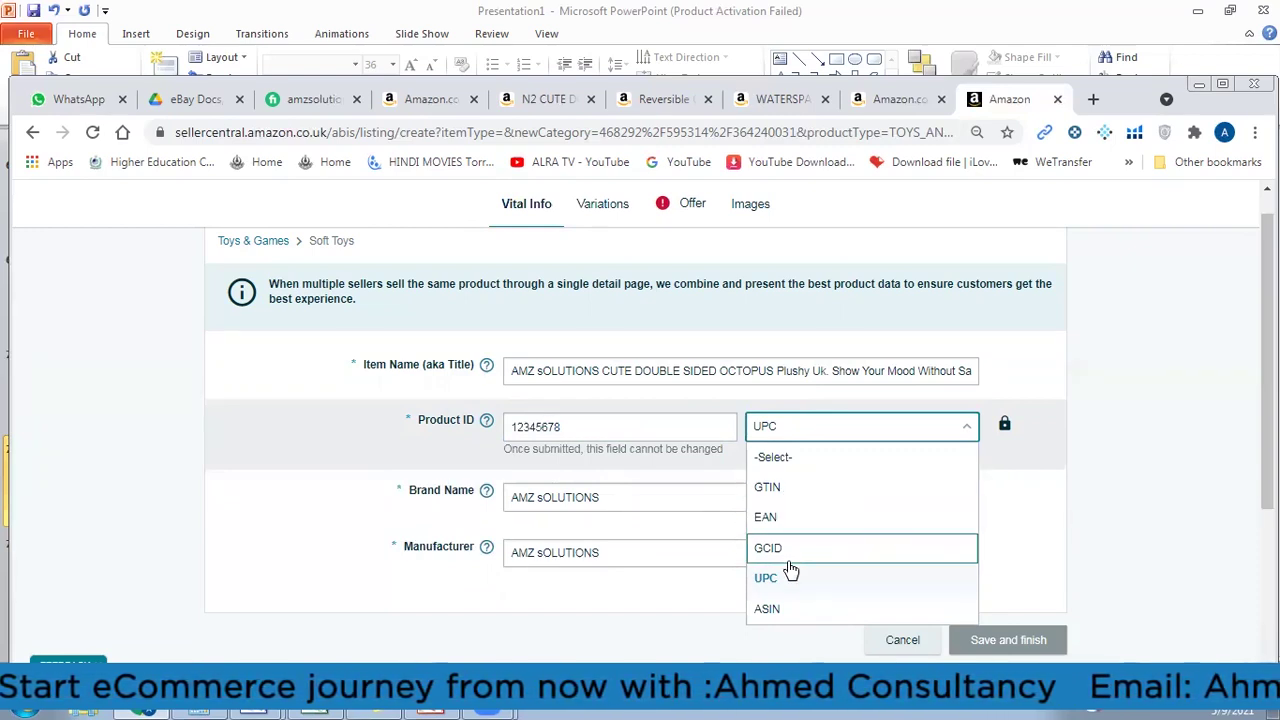
{"action": "left_click", "coordinate": [787, 576]}
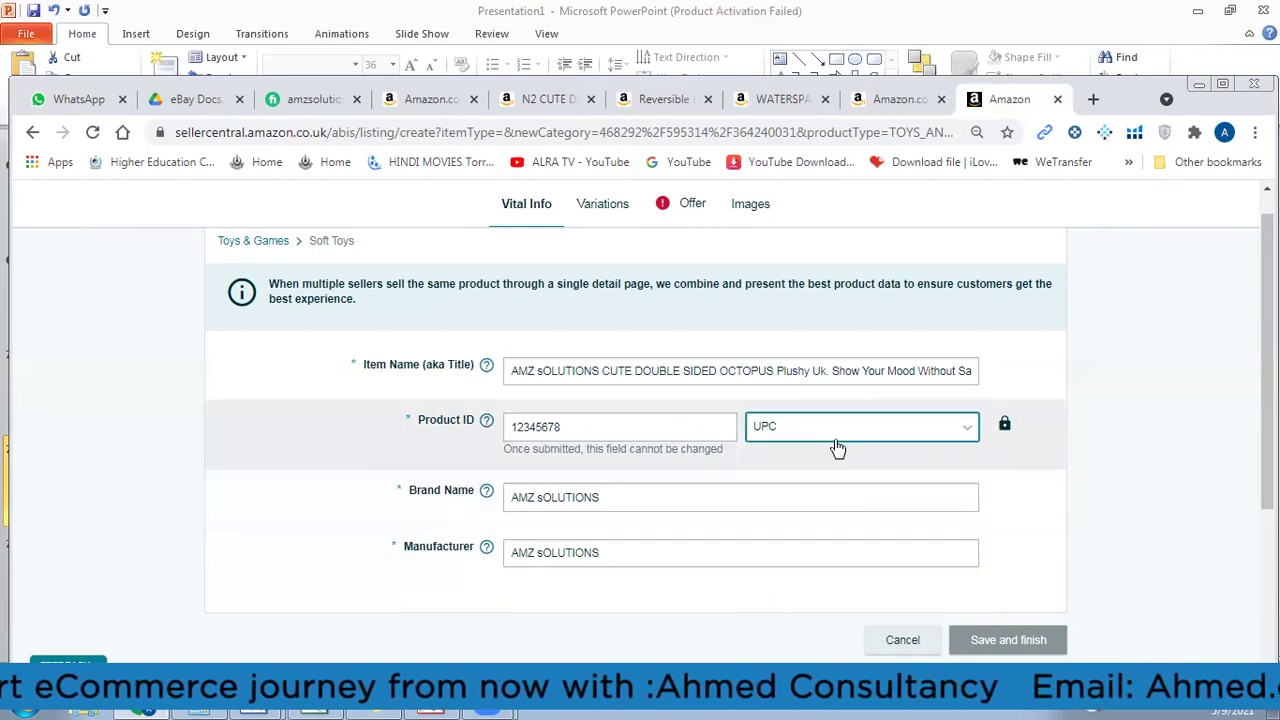
{"action": "left_click", "coordinate": [616, 434]}
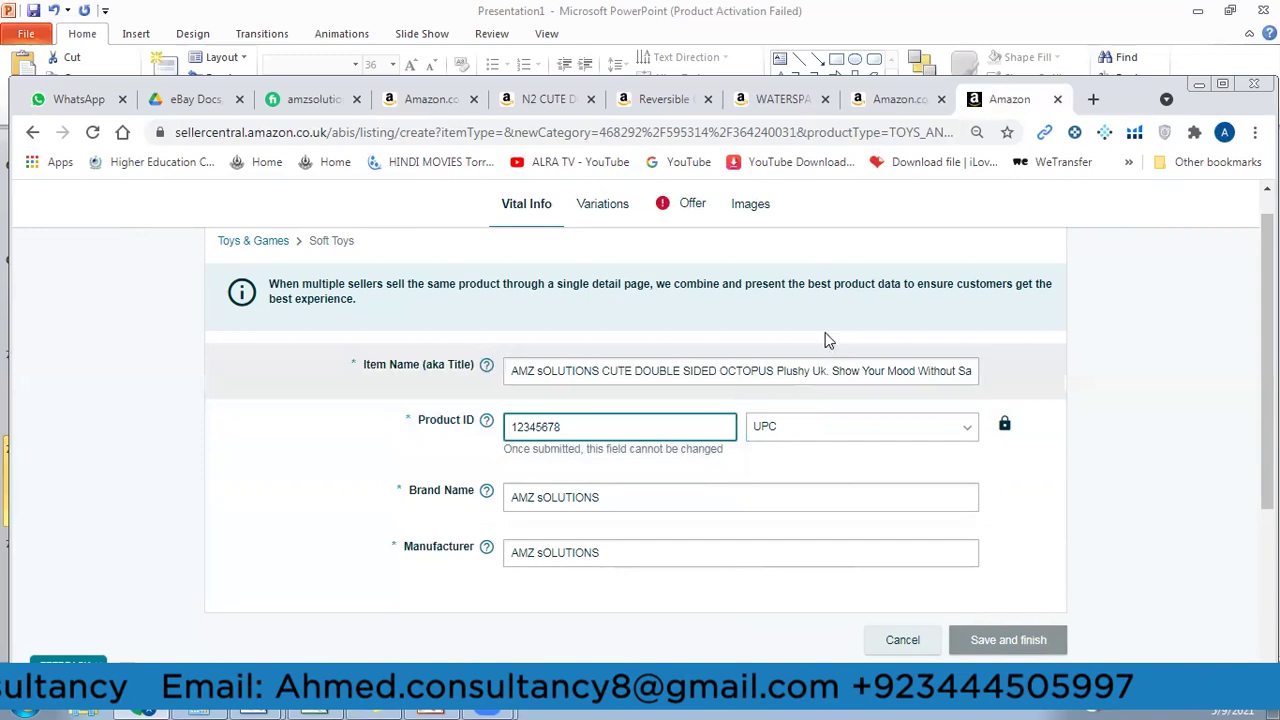
Step: Inspect the ASIN in the web address of the Hamilton Beach slow cooker page, and return to the Seller Central listing
{"action": "left_click", "coordinate": [901, 101]}
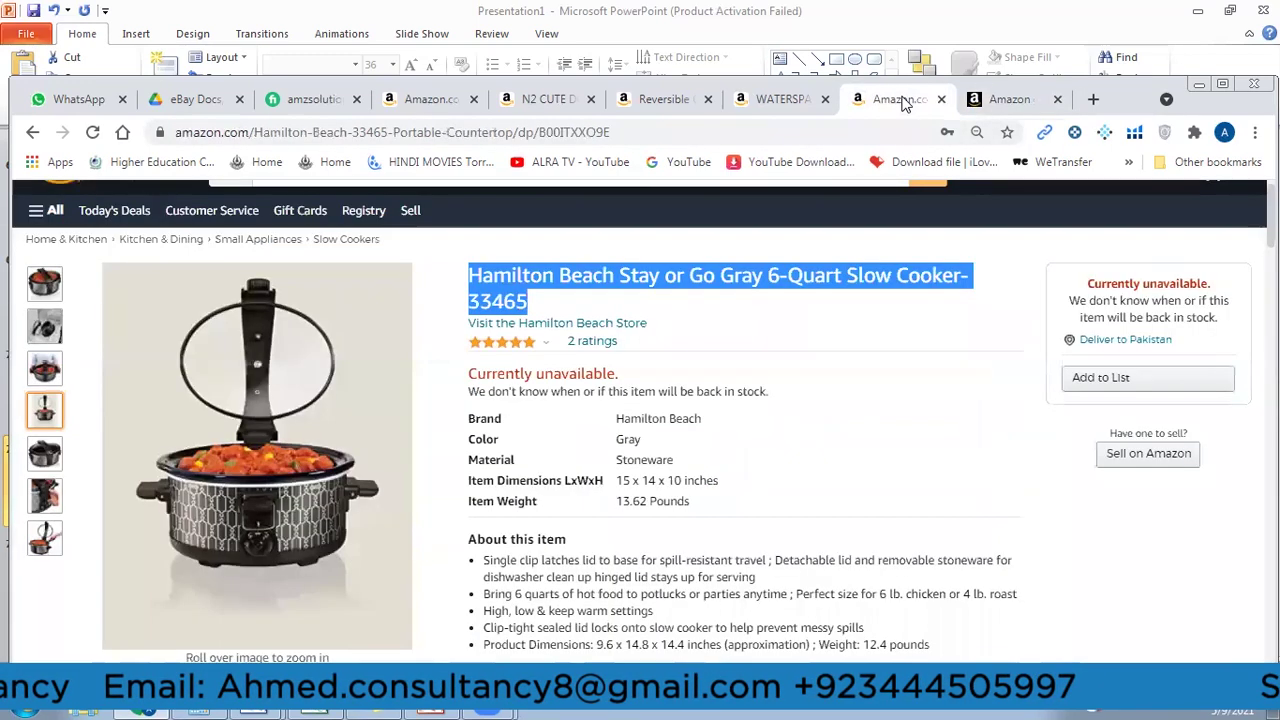
{"action": "left_click", "coordinate": [600, 132]}
{"action": "double_click", "coordinate": [648, 132]}
{"action": "left_click", "coordinate": [558, 132]}
{"action": "double_click", "coordinate": [648, 132]}
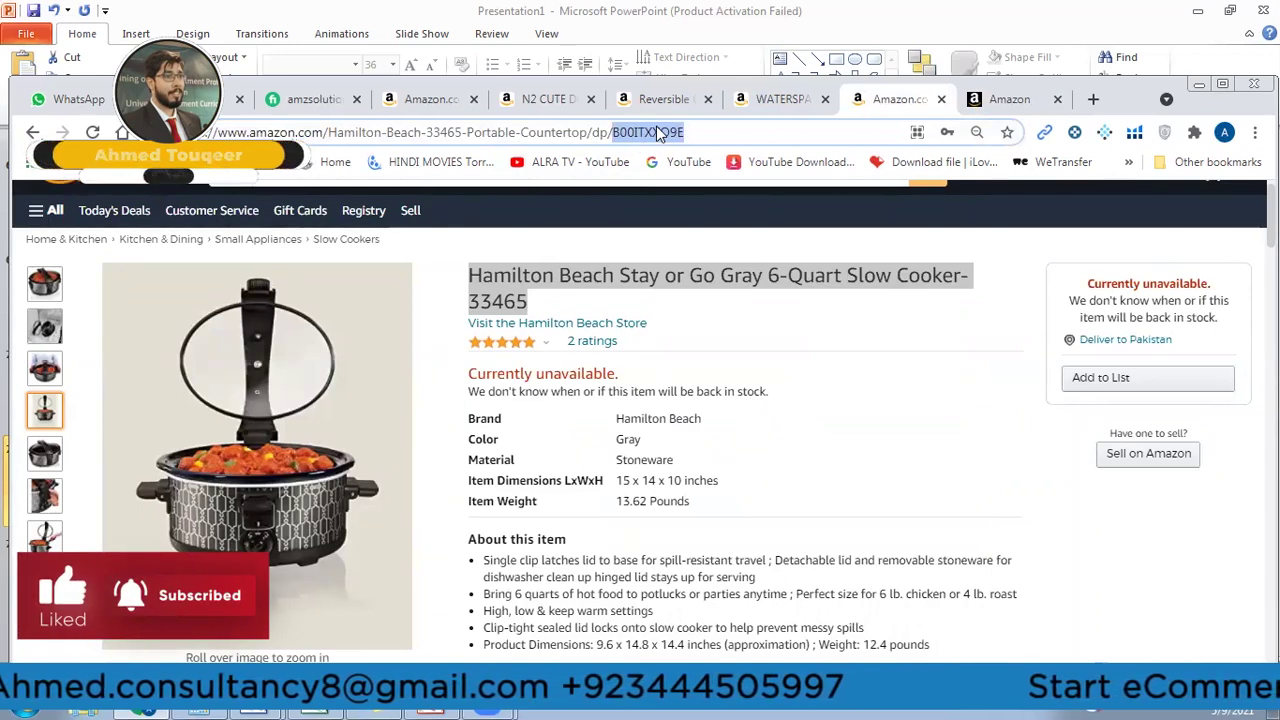
{"action": "mouse_move", "coordinate": [278, 423]}
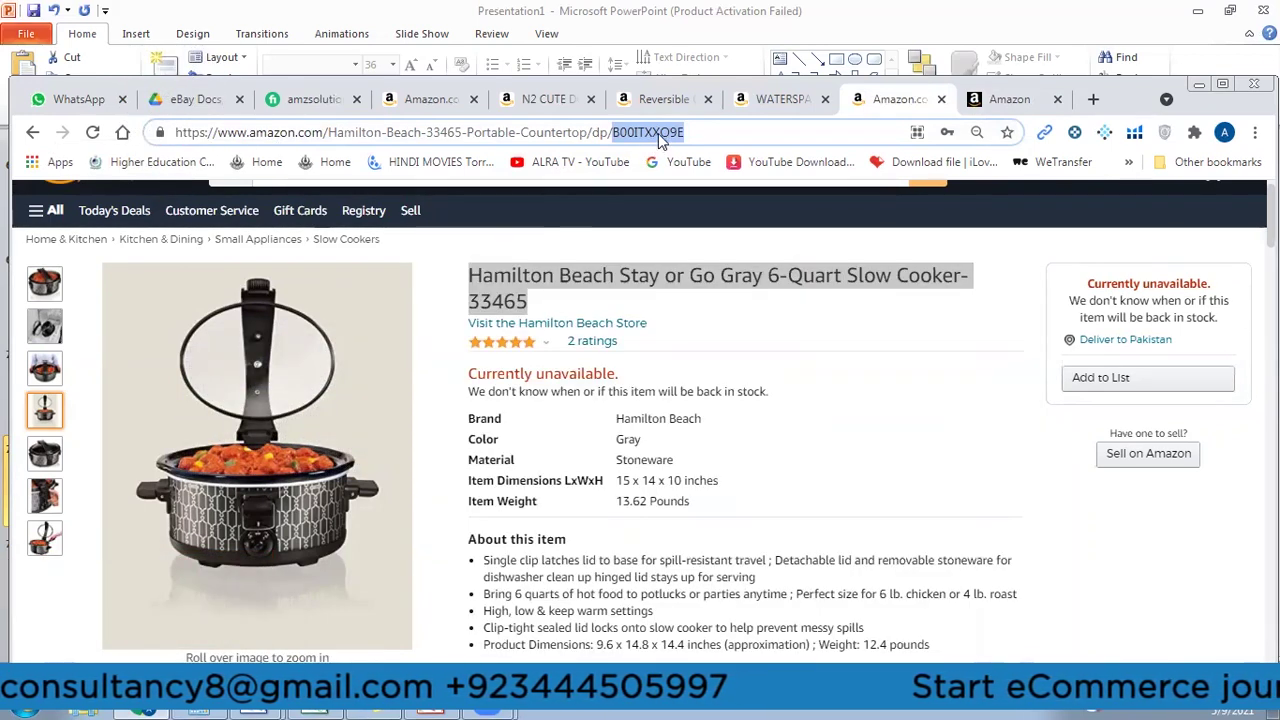
{"action": "left_click", "coordinate": [1010, 99]}
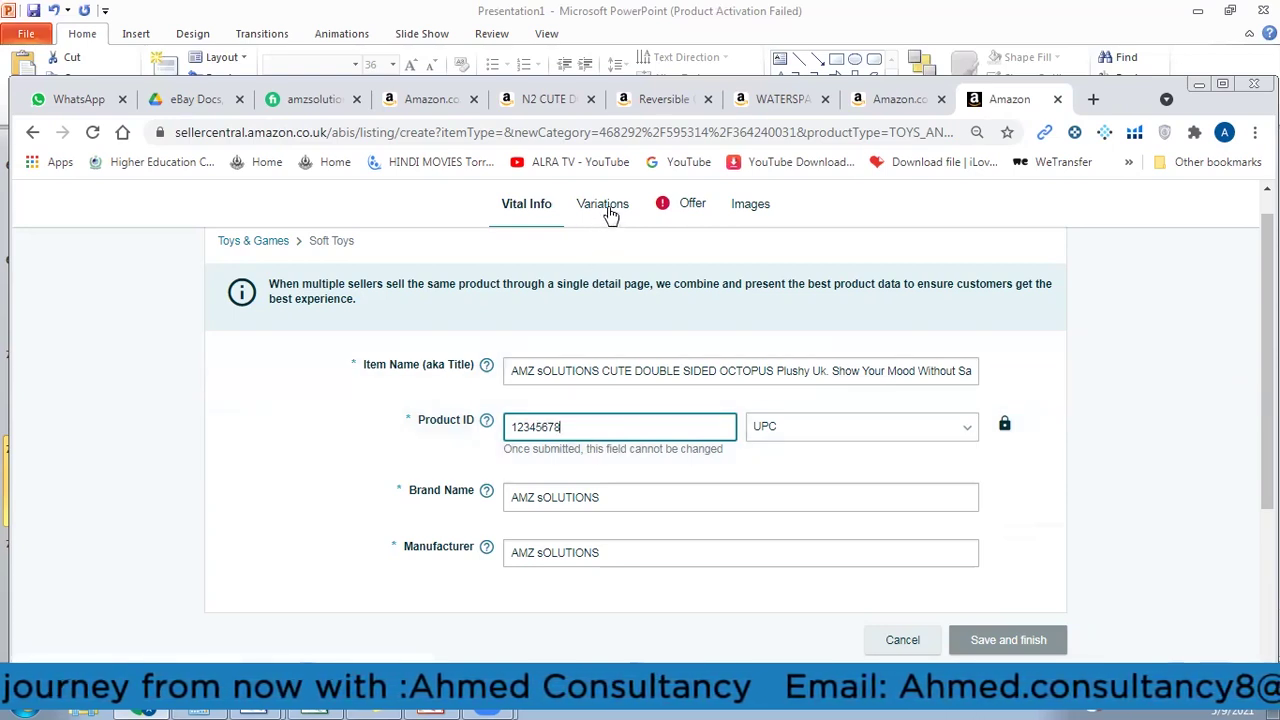
Step: Set the listing's Variations Theme to Color
{"action": "left_click", "coordinate": [605, 208]}
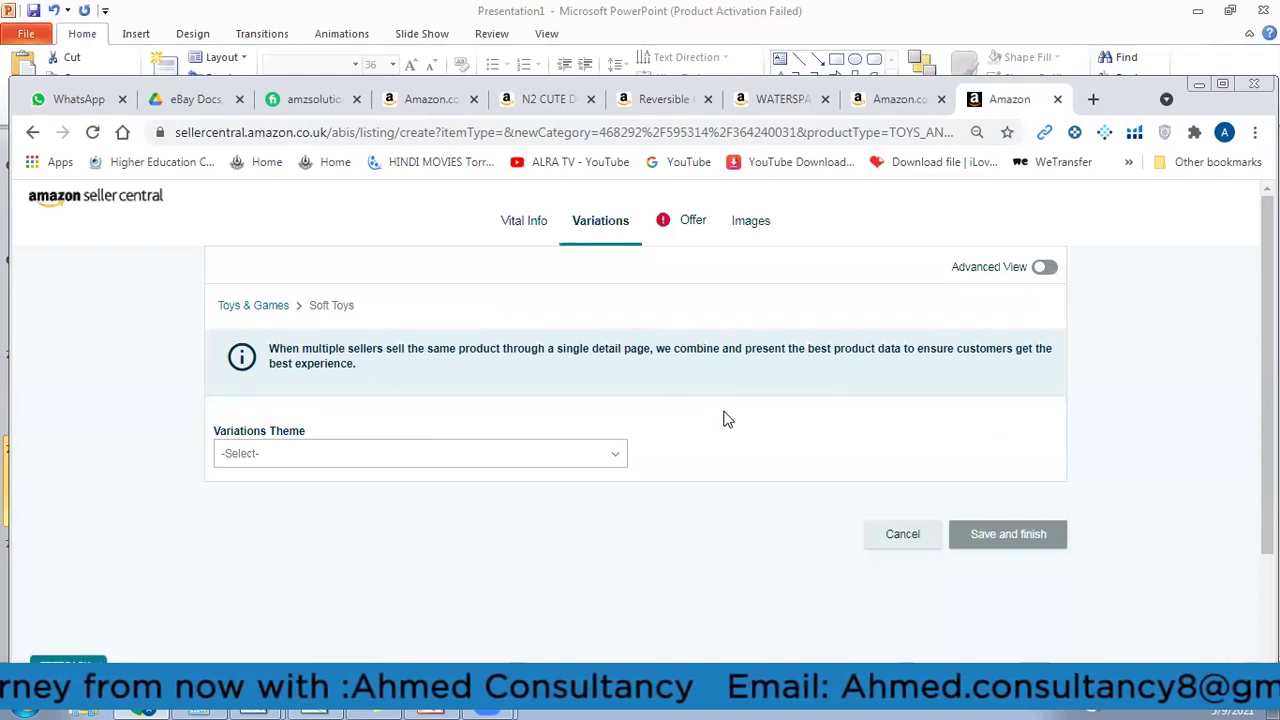
{"action": "left_click", "coordinate": [593, 453]}
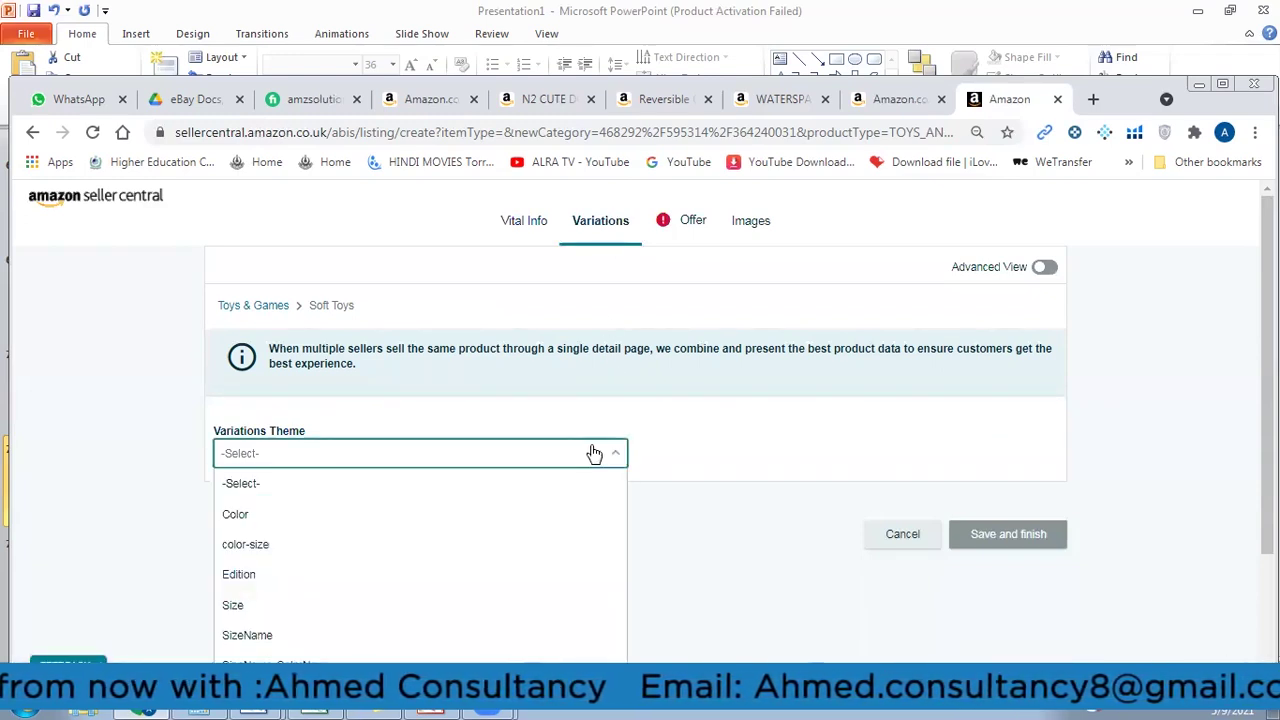
{"action": "left_click", "coordinate": [295, 516]}
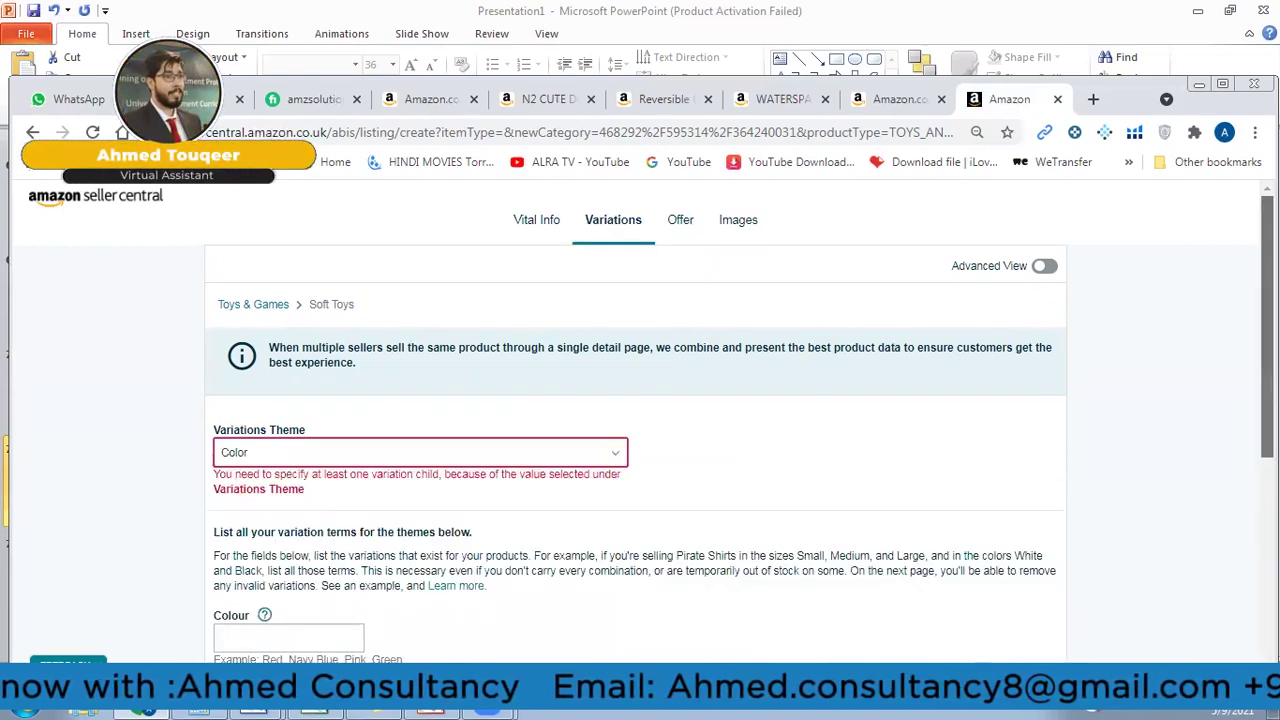
Step: Enter Blue and Black as colour terms and add them as variations
{"action": "scroll", "coordinate": [596, 644], "scroll_direction": "down", "scroll_amount": 2}
{"action": "left_click", "coordinate": [309, 467]}
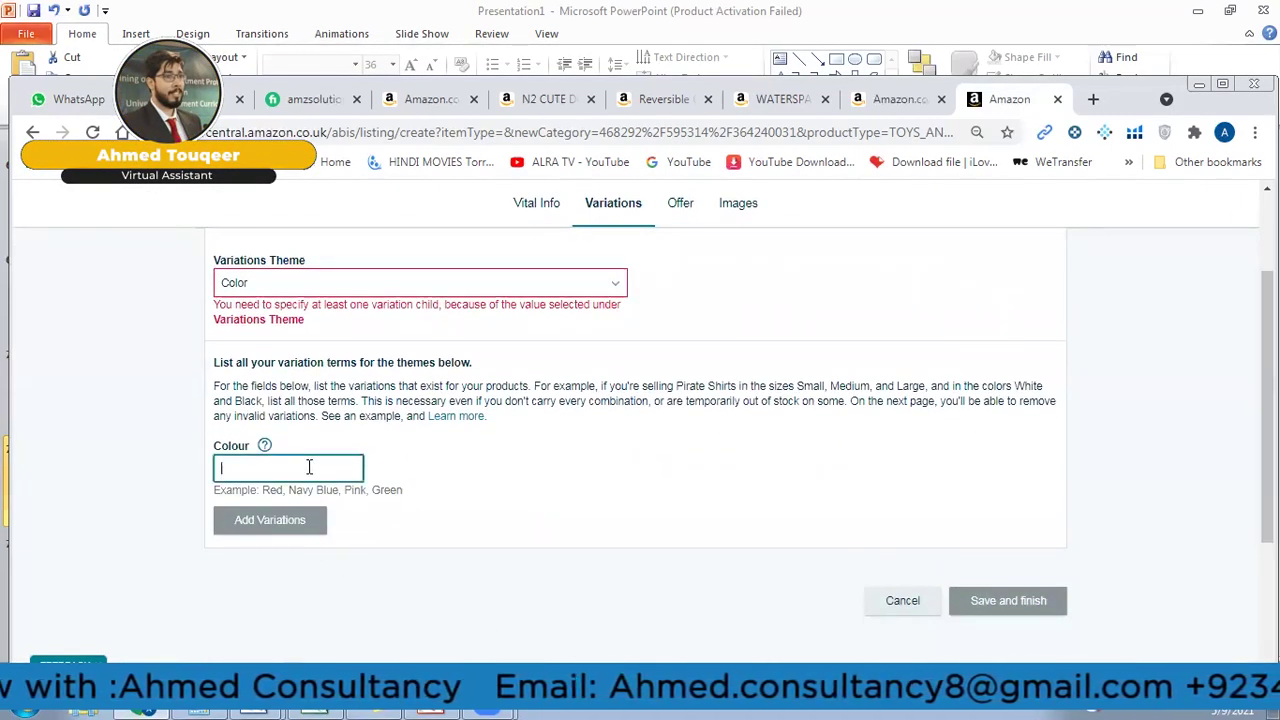
{"action": "type", "text": "BLUE"}
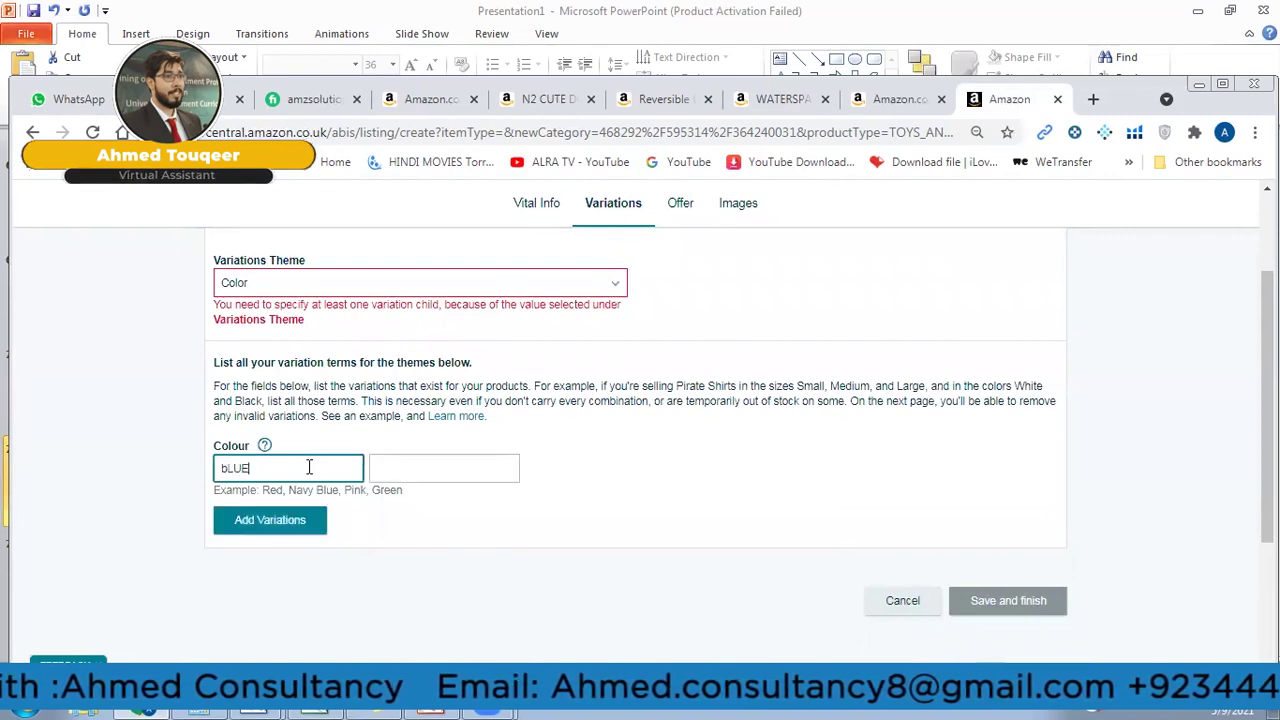
{"action": "key", "text": "BackSpace"}
{"action": "key", "text": "BackSpace"}
{"action": "key", "text": "BackSpace"}
{"action": "key", "text": "BackSpace"}
{"action": "type", "text": "Blue"}
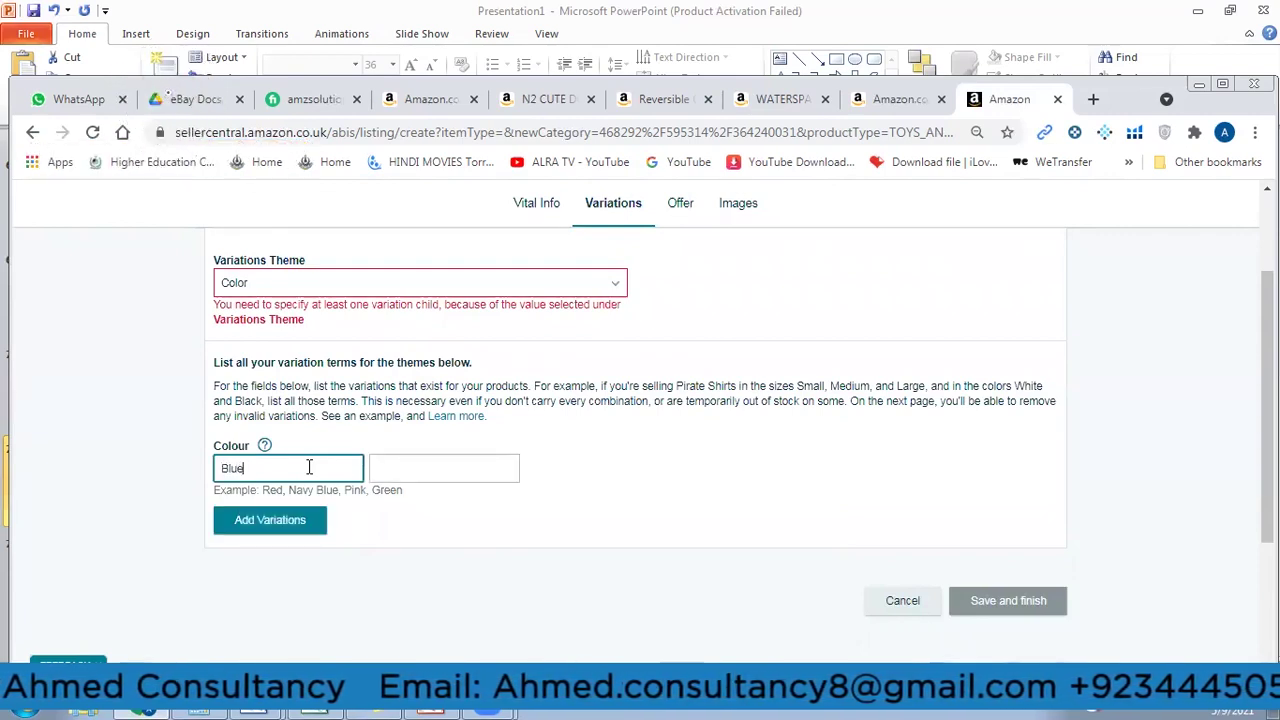
{"action": "left_click", "coordinate": [399, 471]}
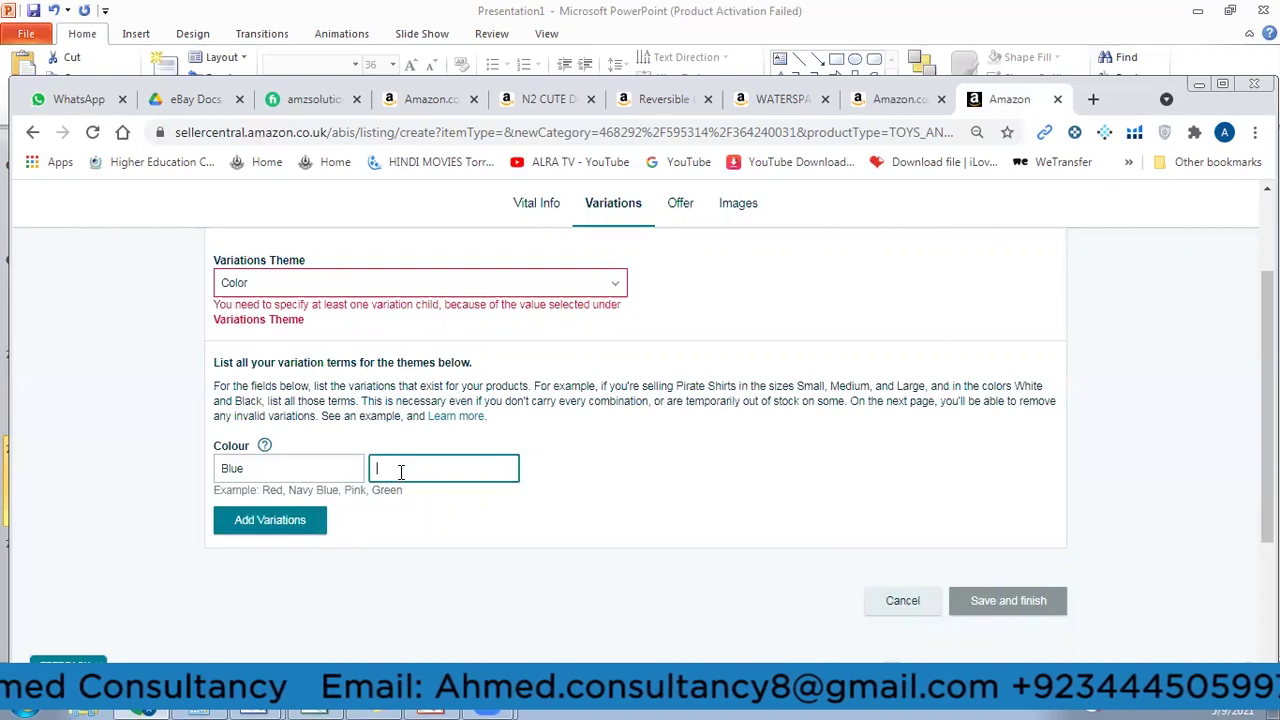
{"action": "type", "text": "Black"}
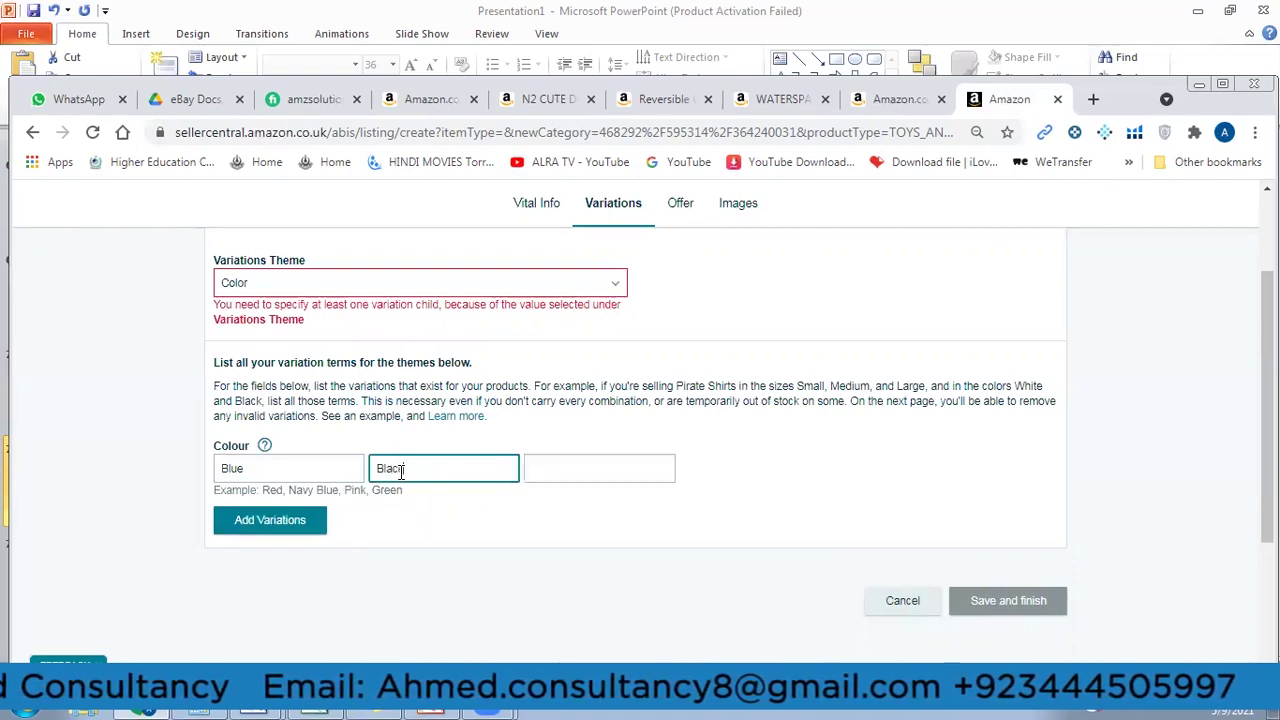
{"action": "left_click", "coordinate": [290, 524]}
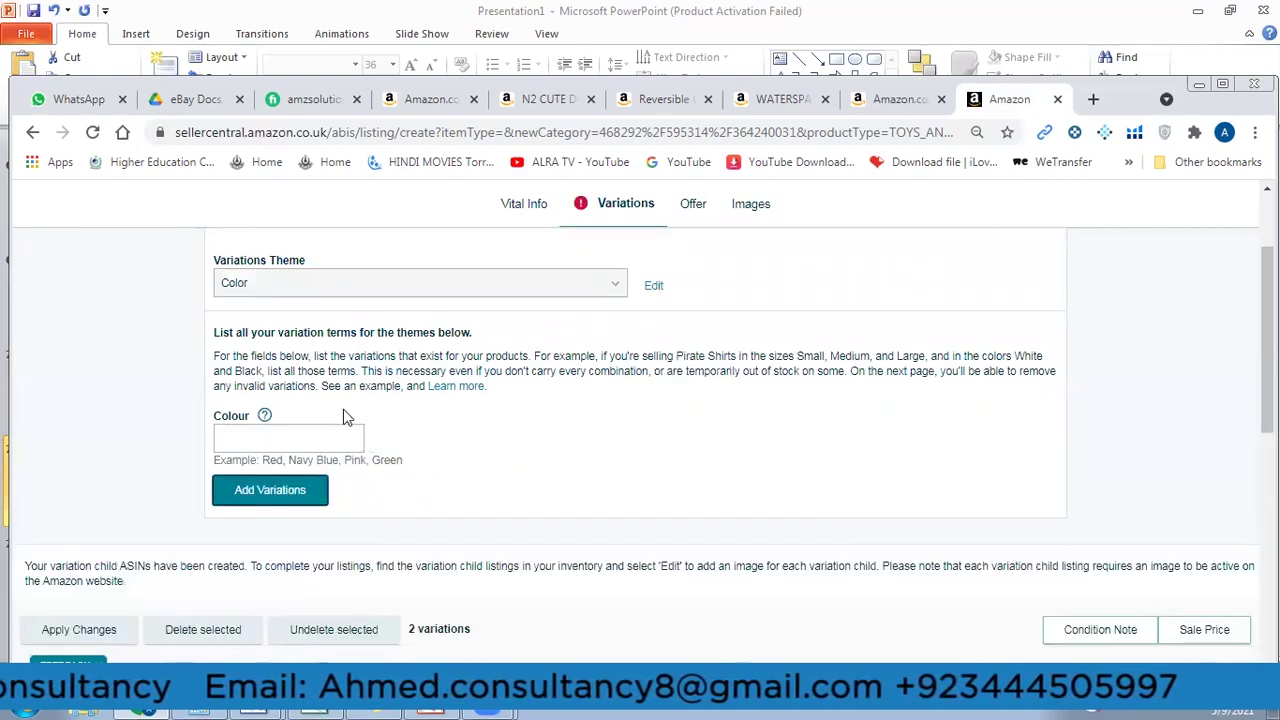
Step: Add Red as another colour variation
{"action": "left_click", "coordinate": [335, 440]}
{"action": "type", "text": "Red"}
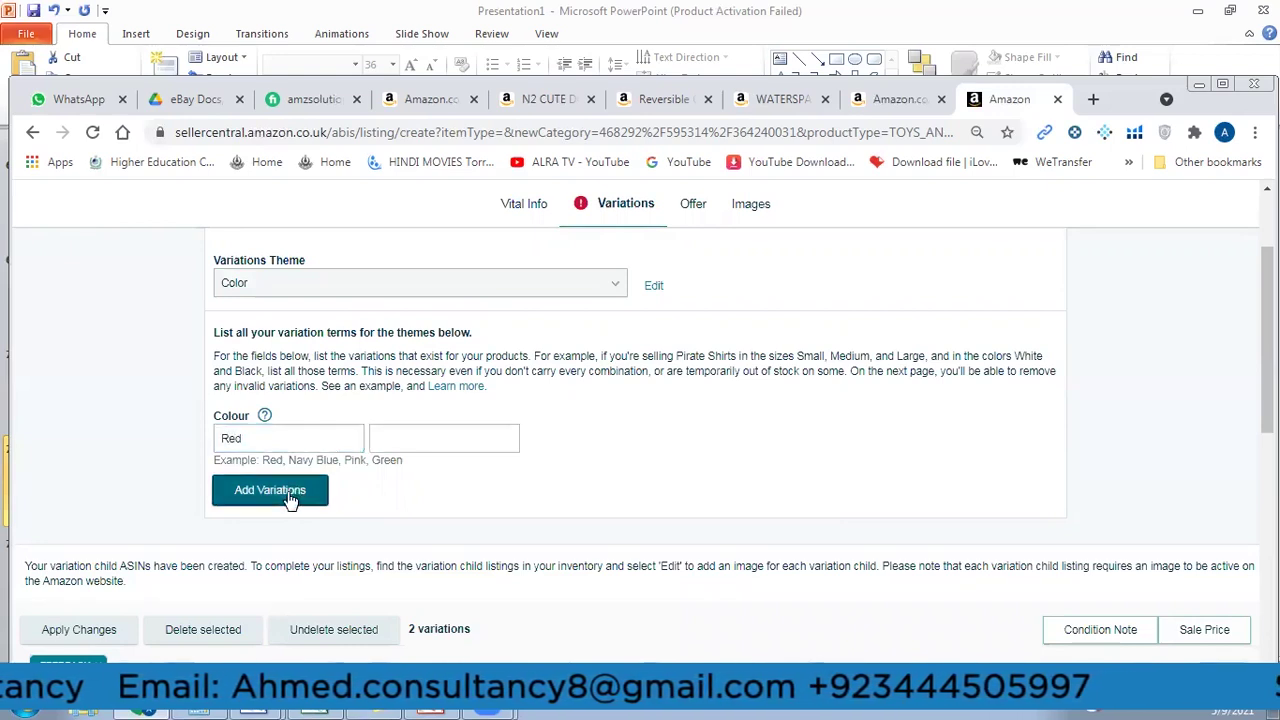
{"action": "left_click", "coordinate": [286, 490]}
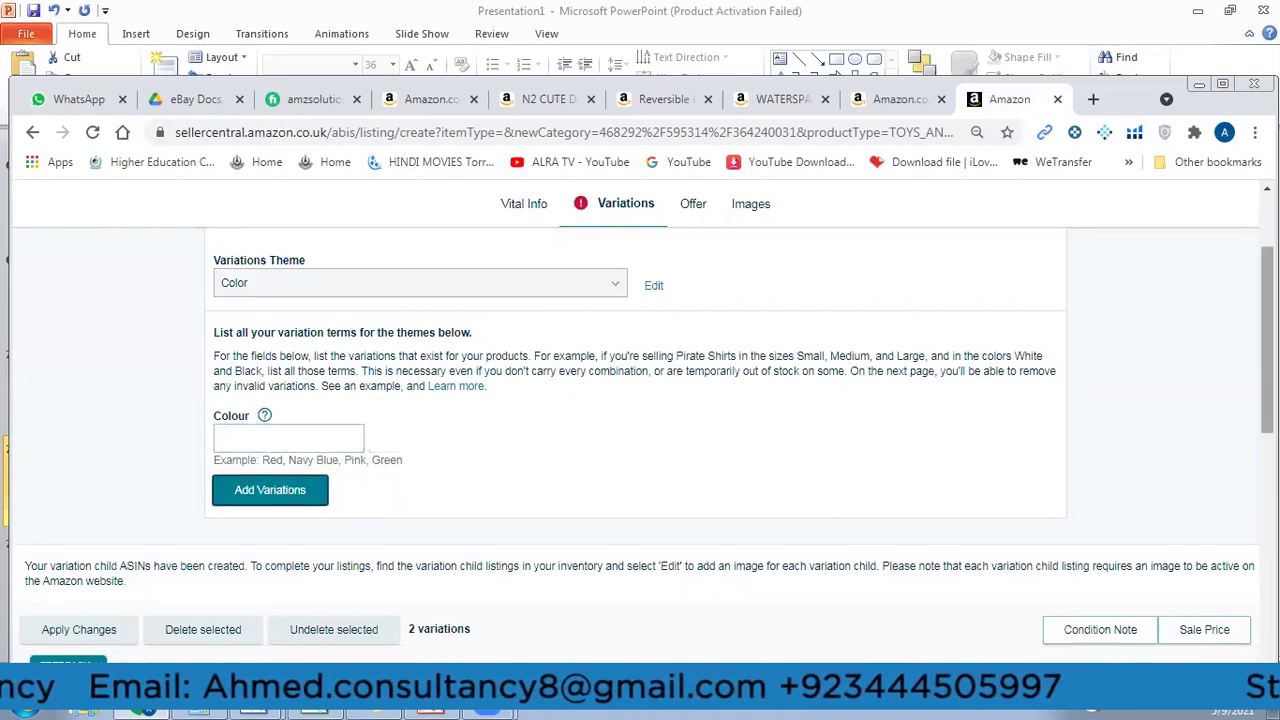
Step: Set the Seller SKUs to BL-1 for Blue, BLA-1 for Black and RD-1 for Red
{"action": "scroll", "coordinate": [327, 492], "scroll_direction": "down", "scroll_amount": 1}
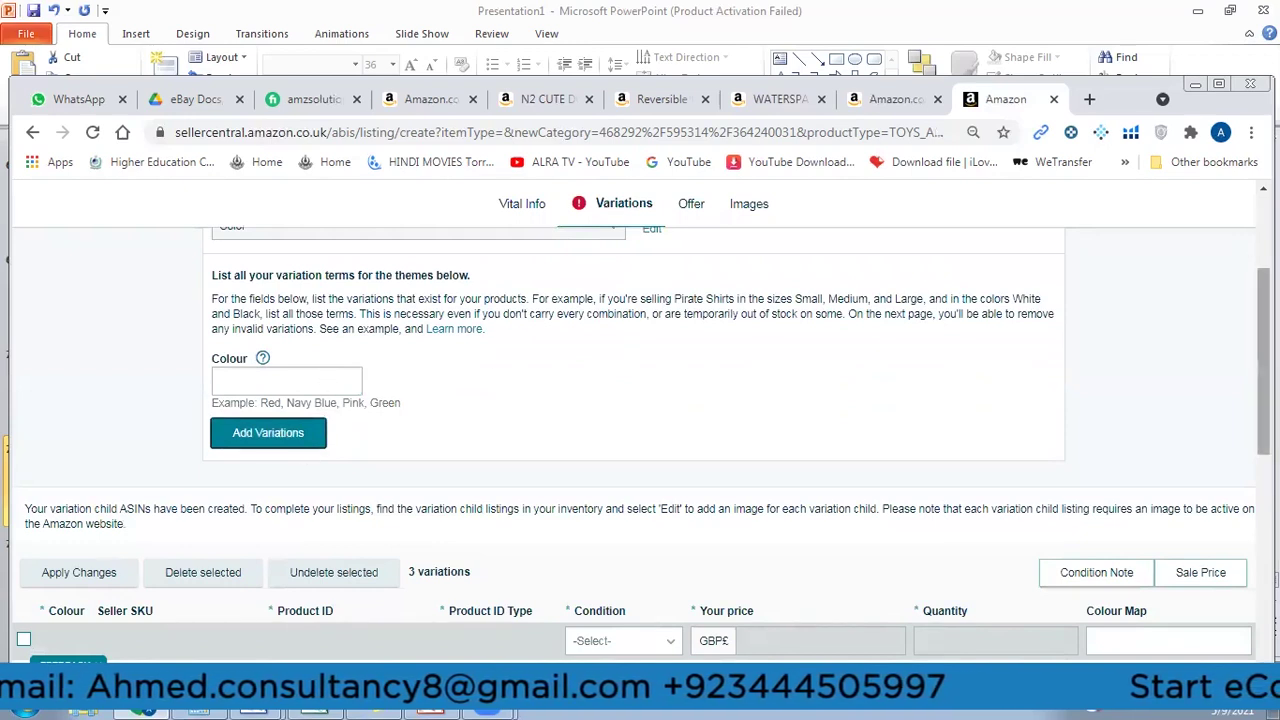
{"action": "scroll", "coordinate": [298, 450], "scroll_direction": "down", "scroll_amount": 3}
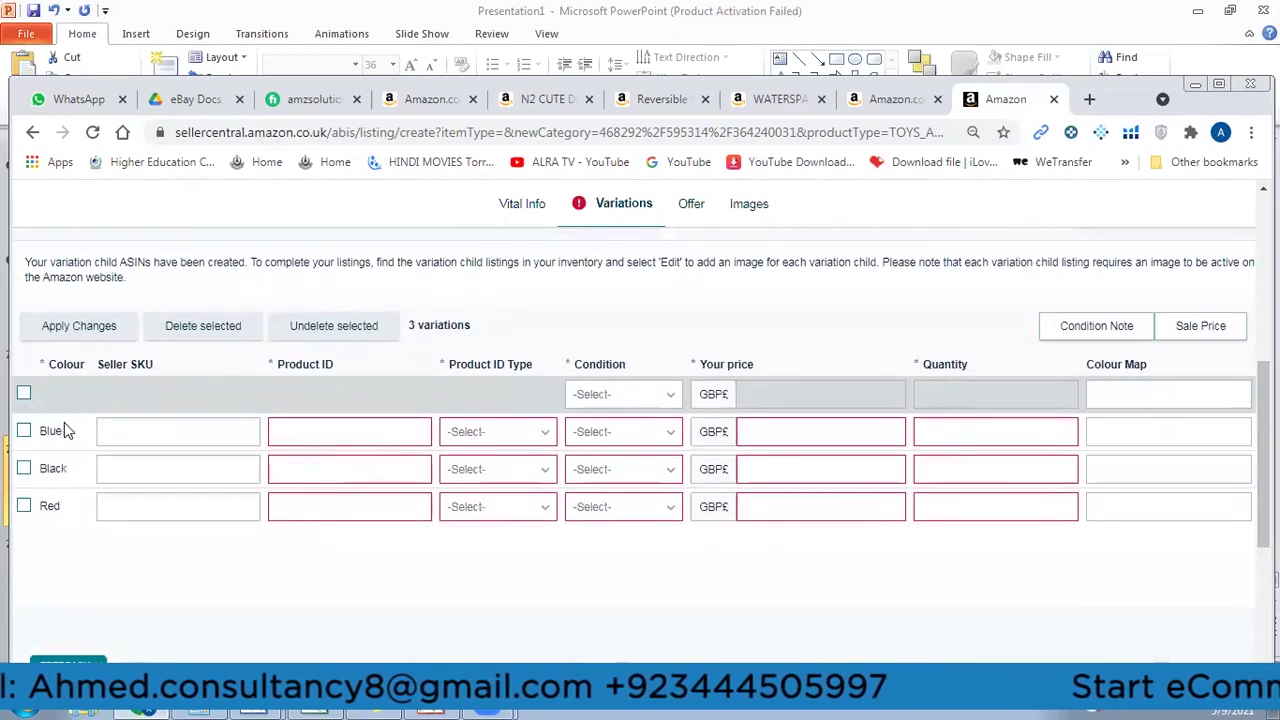
{"action": "left_click", "coordinate": [159, 434]}
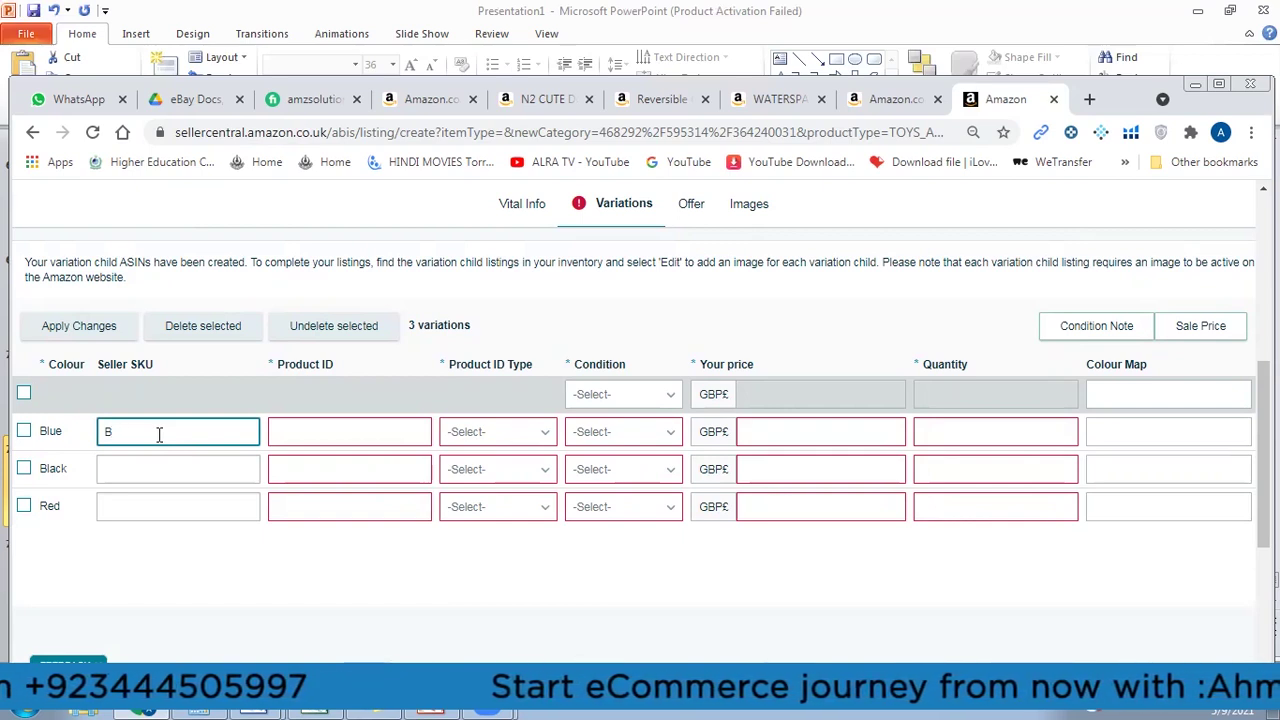
{"action": "type", "text": "-1"}
{"action": "left_click", "coordinate": [138, 462]}
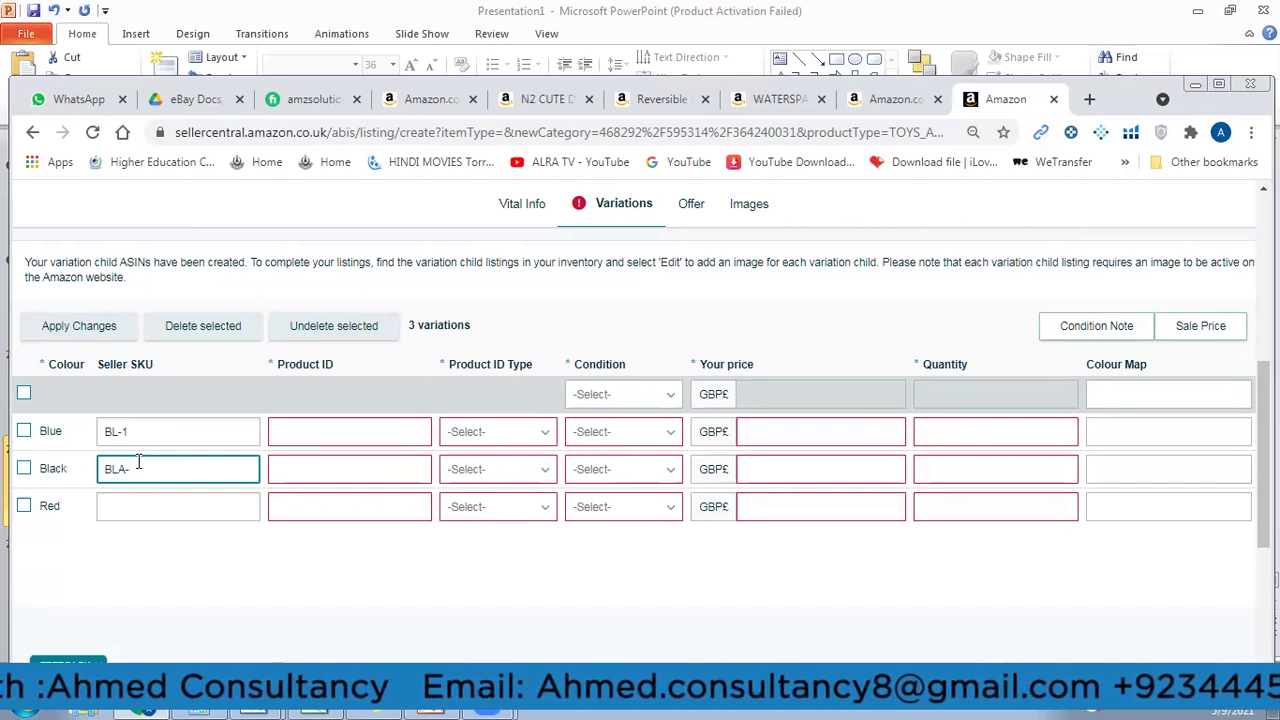
{"action": "left_click", "coordinate": [144, 507]}
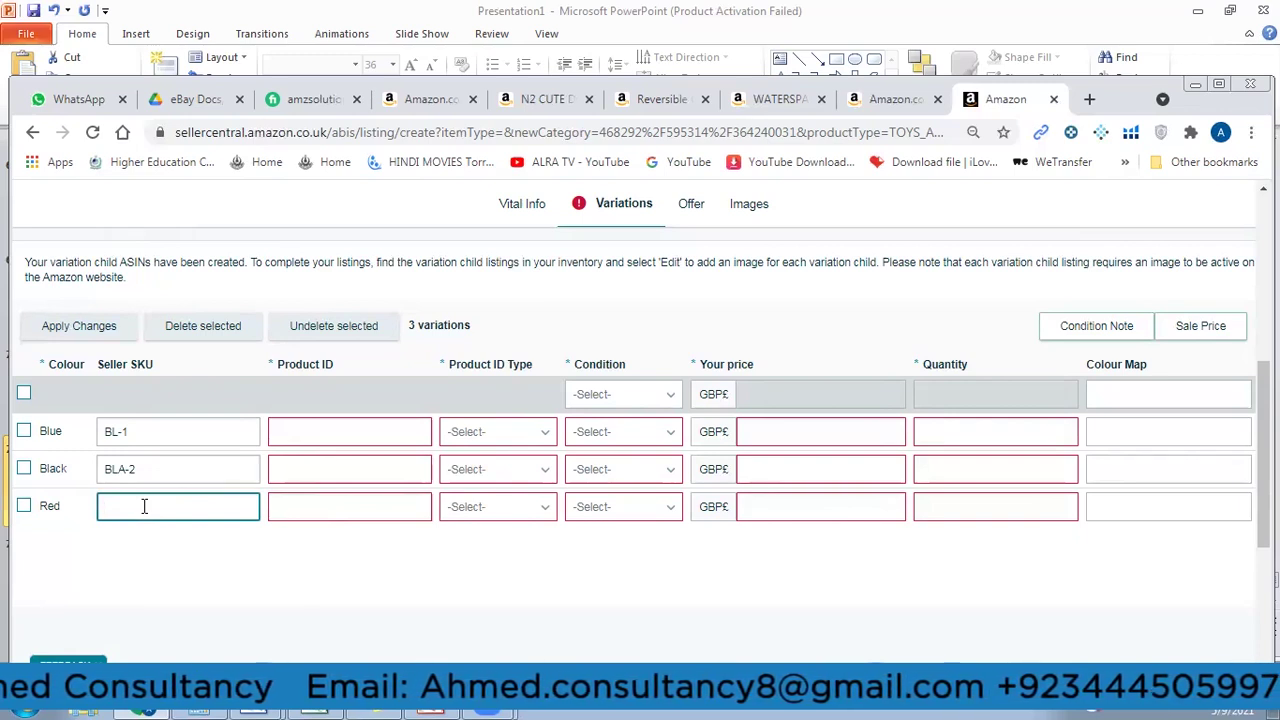
{"action": "type", "text": "RD-1"}
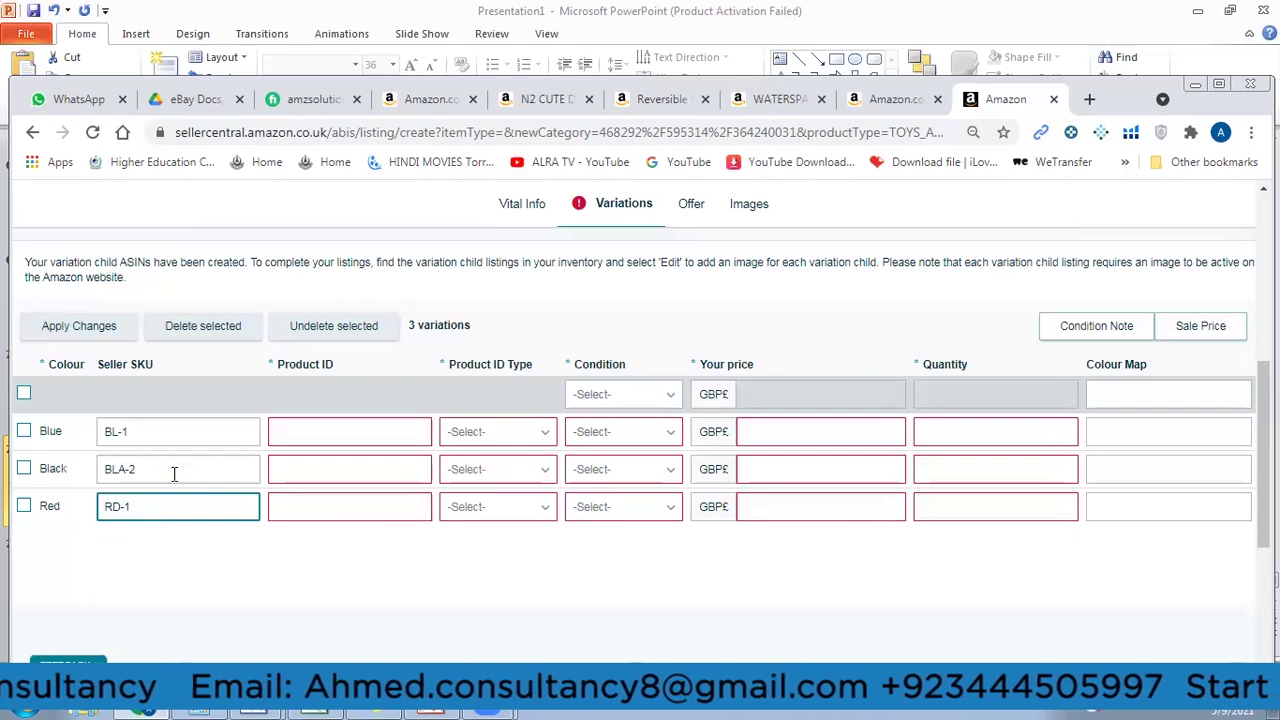
{"action": "left_click", "coordinate": [174, 474]}
{"action": "left_click", "coordinate": [147, 433]}
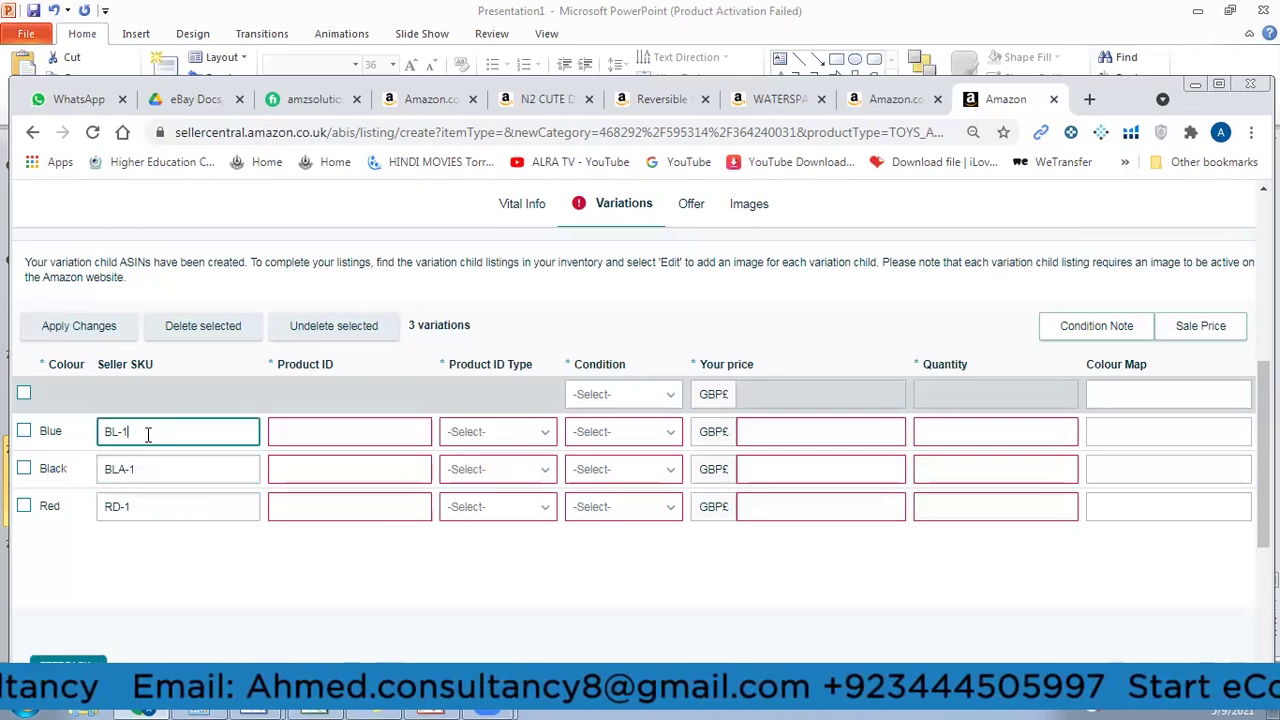
Step: Set the Product ID Type to UPC for the Blue, Black and Red variations
{"action": "left_click", "coordinate": [324, 431]}
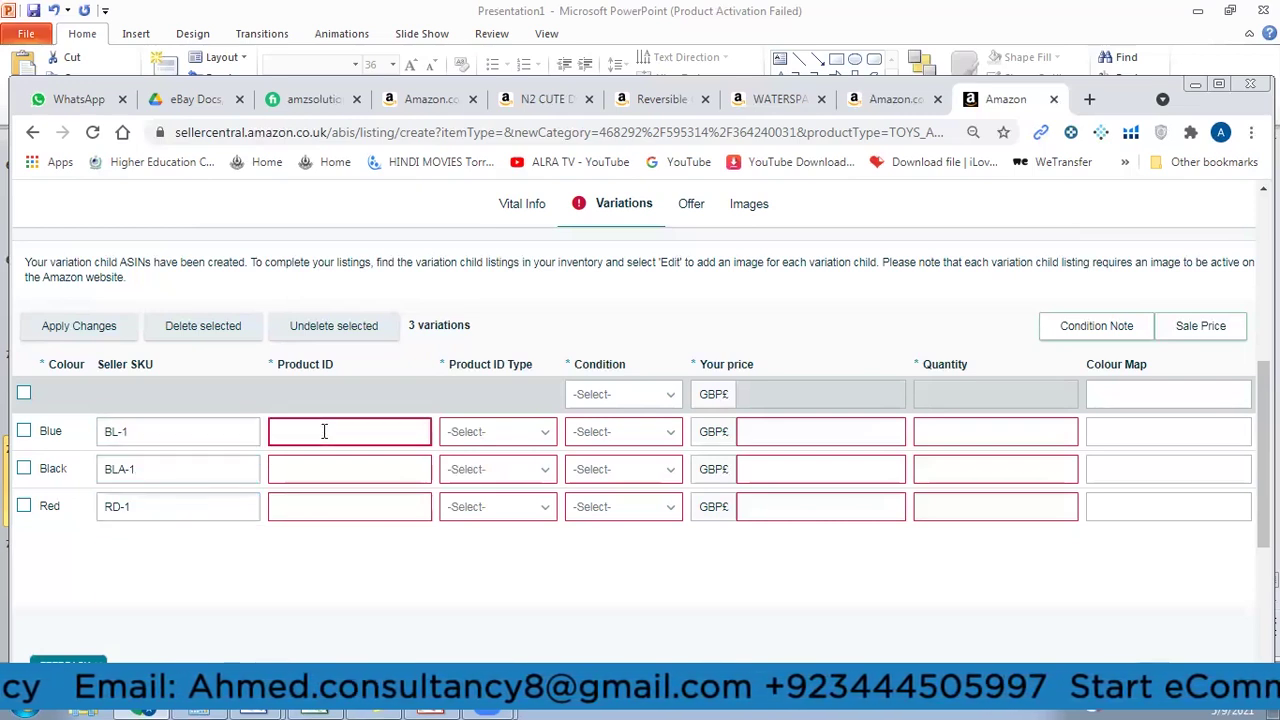
{"action": "left_click", "coordinate": [495, 431]}
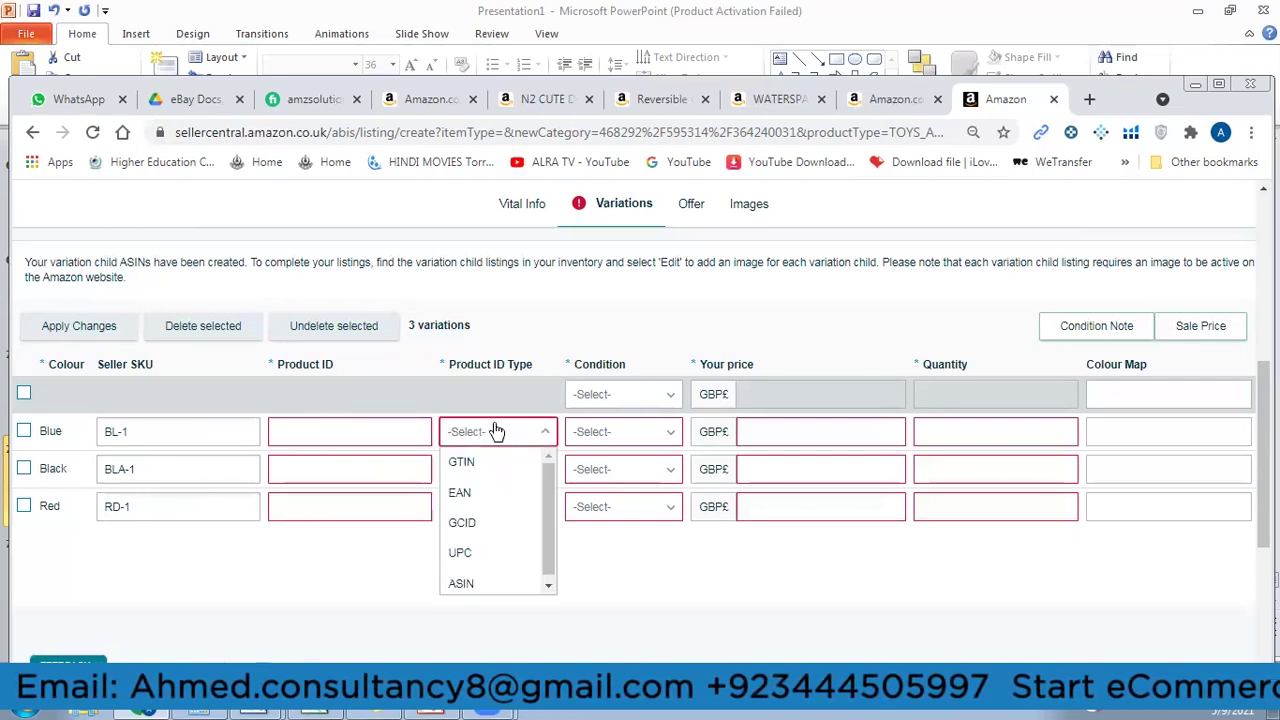
{"action": "left_click", "coordinate": [490, 552]}
{"action": "left_click", "coordinate": [485, 472]}
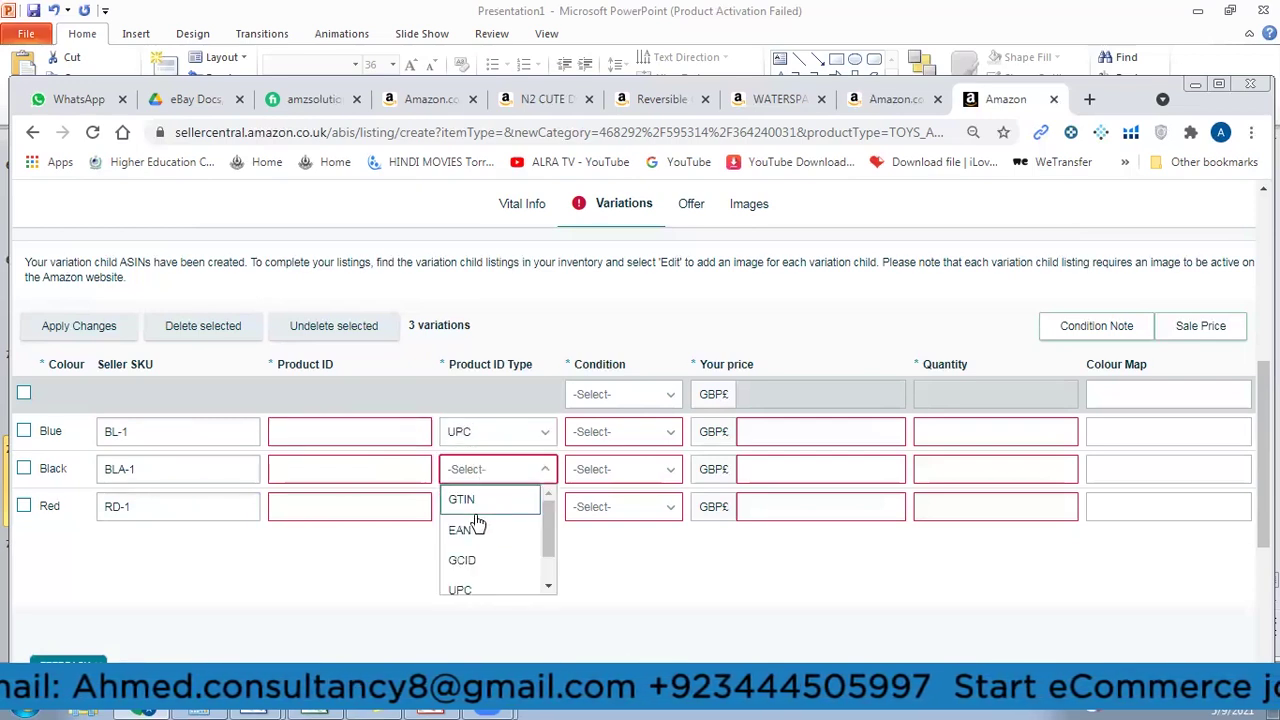
{"action": "left_click", "coordinate": [470, 590]}
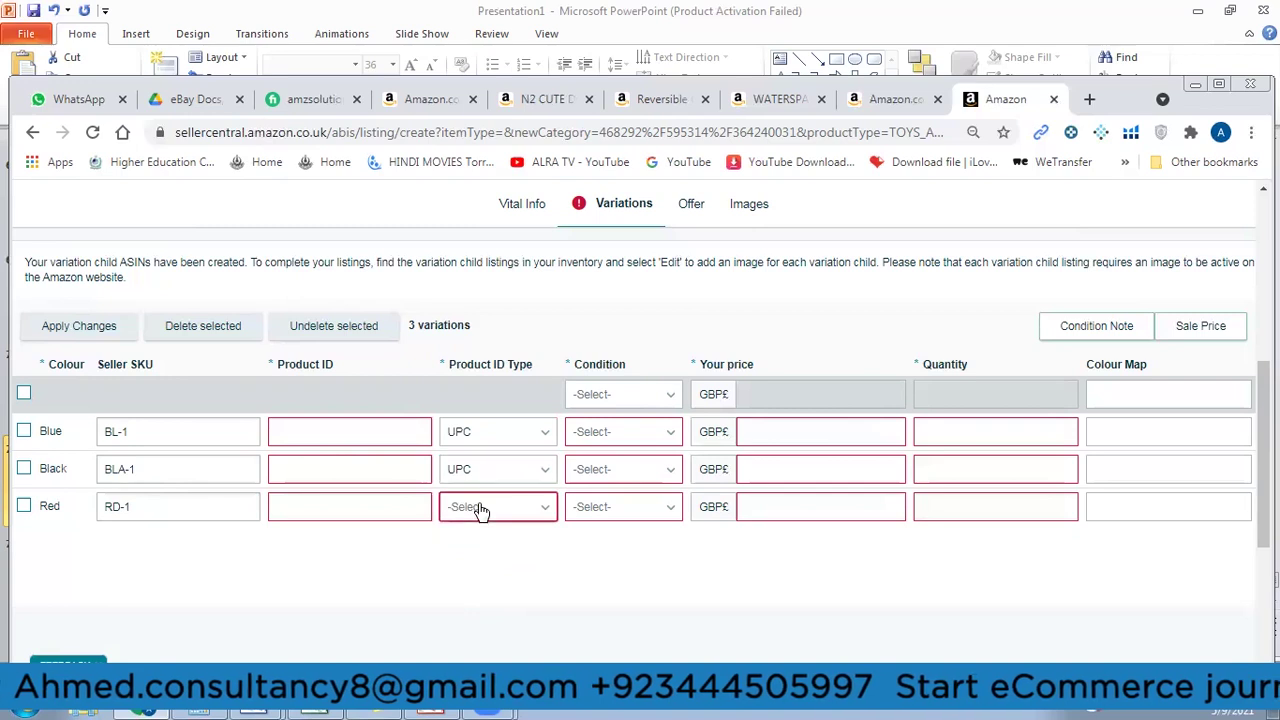
{"action": "left_click", "coordinate": [480, 510]}
{"action": "scroll", "coordinate": [548, 545], "scroll_direction": "down", "scroll_amount": 1}
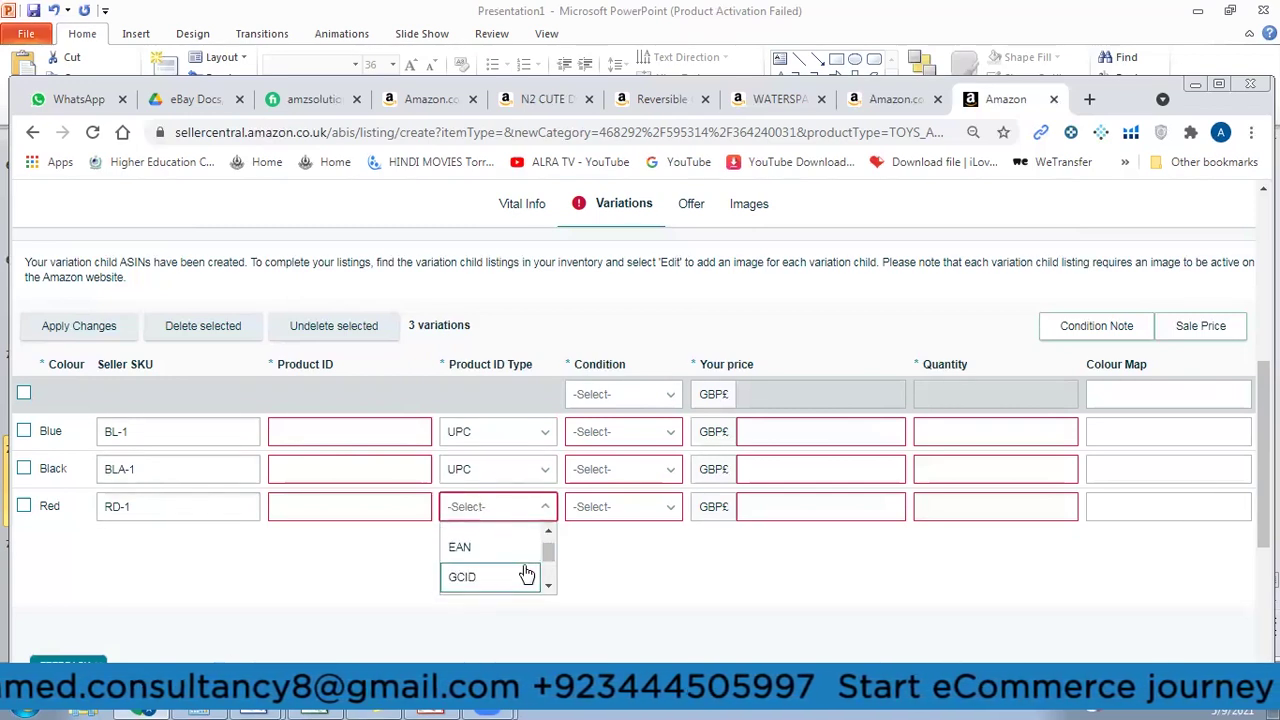
{"action": "scroll", "coordinate": [548, 560], "scroll_direction": "down", "scroll_amount": 1}
{"action": "left_click", "coordinate": [483, 569]}
Step: Set the condition of the Blue, Black and Red variations to New
{"action": "left_click", "coordinate": [369, 431]}
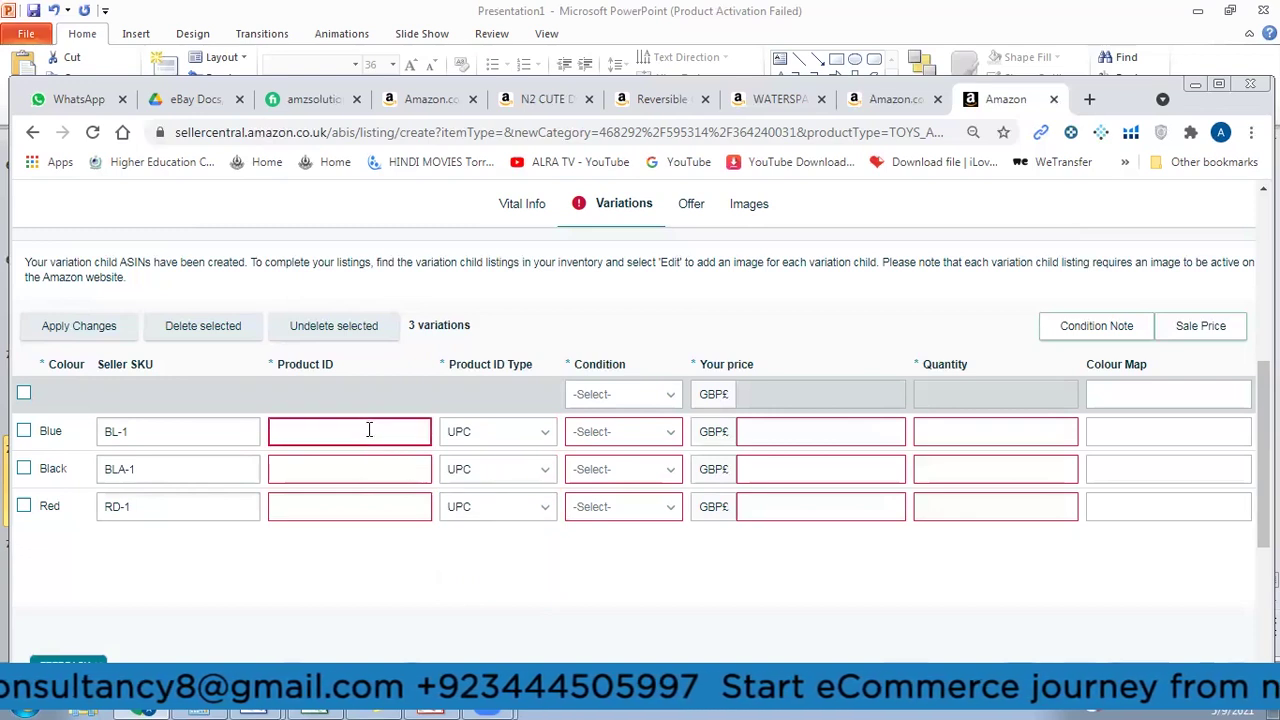
{"action": "left_click", "coordinate": [625, 433]}
{"action": "left_click_drag", "start_coordinate": [675, 484], "coordinate": [674, 563]}
{"action": "left_click", "coordinate": [600, 511]}
{"action": "left_click", "coordinate": [629, 478]}
{"action": "left_click", "coordinate": [633, 550]}
{"action": "left_click", "coordinate": [630, 508]}
{"action": "left_click", "coordinate": [625, 548]}
Step: Try a quantity of 100 for the Blue variation and clear it again
{"action": "left_click", "coordinate": [770, 431]}
{"action": "left_click", "coordinate": [897, 433]}
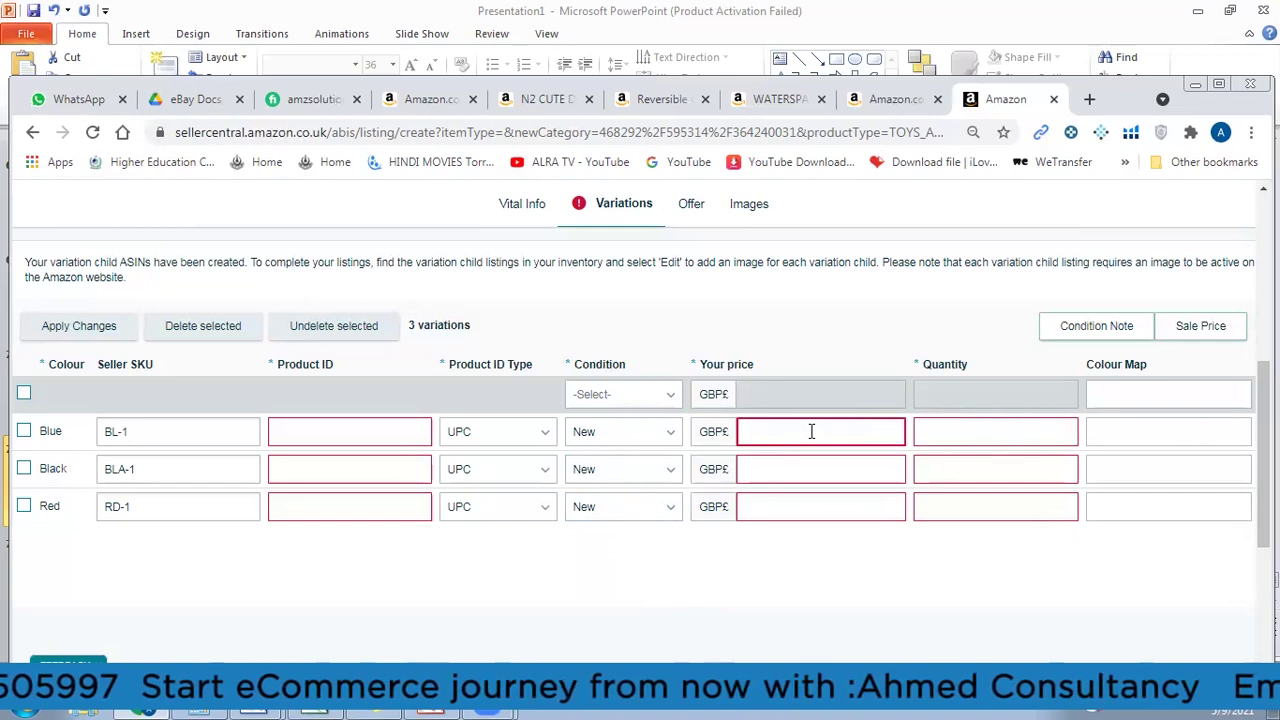
{"action": "left_click", "coordinate": [957, 431]}
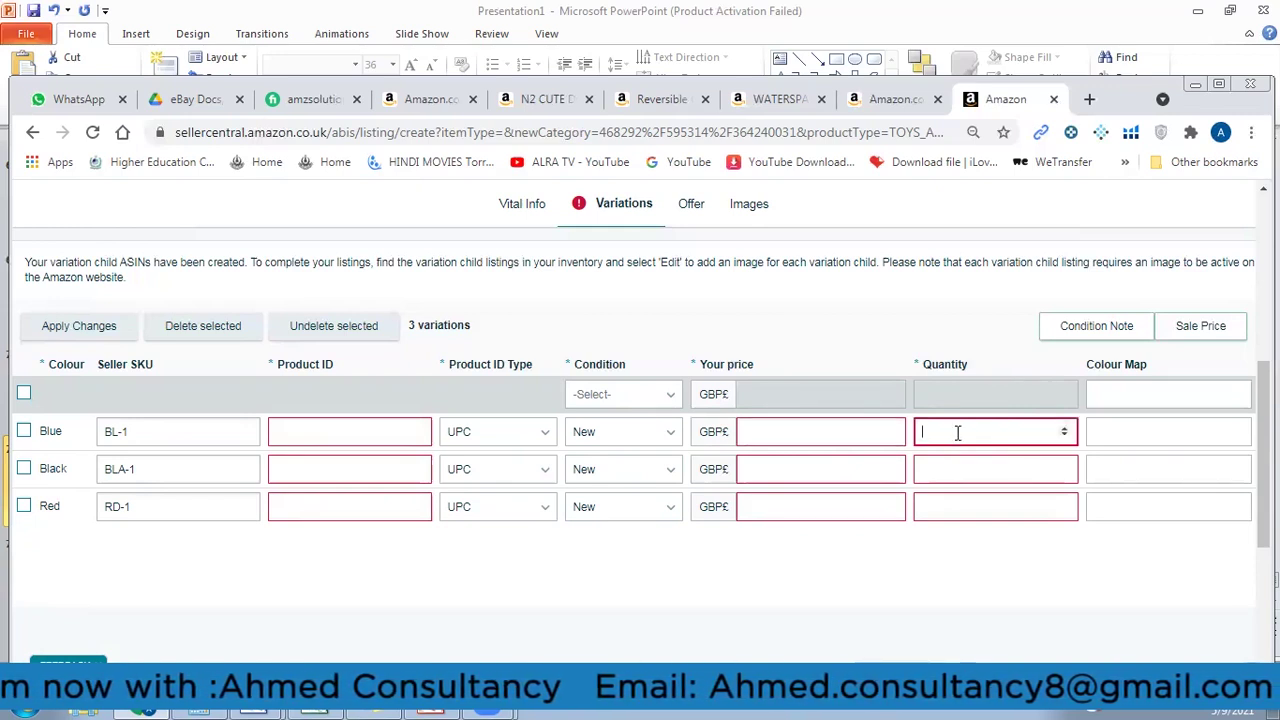
{"action": "type", "text": "100"}
{"action": "left_click", "coordinate": [954, 467]}
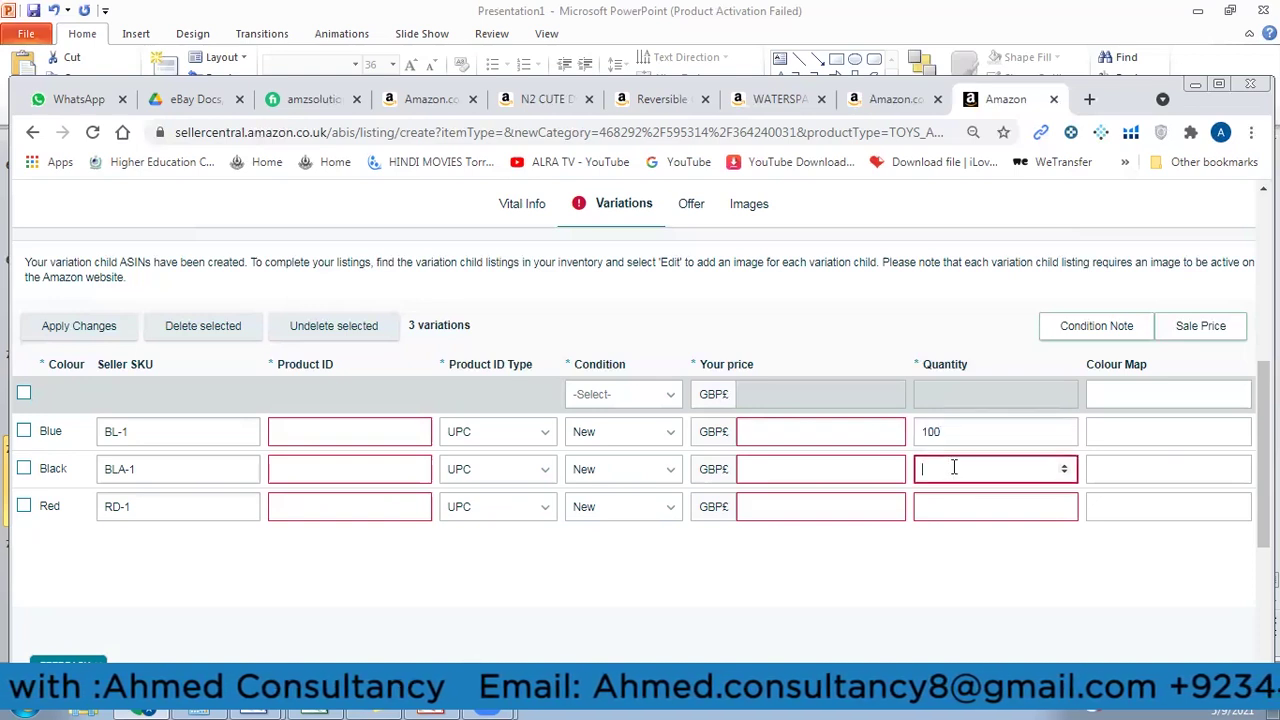
{"action": "left_click", "coordinate": [970, 431]}
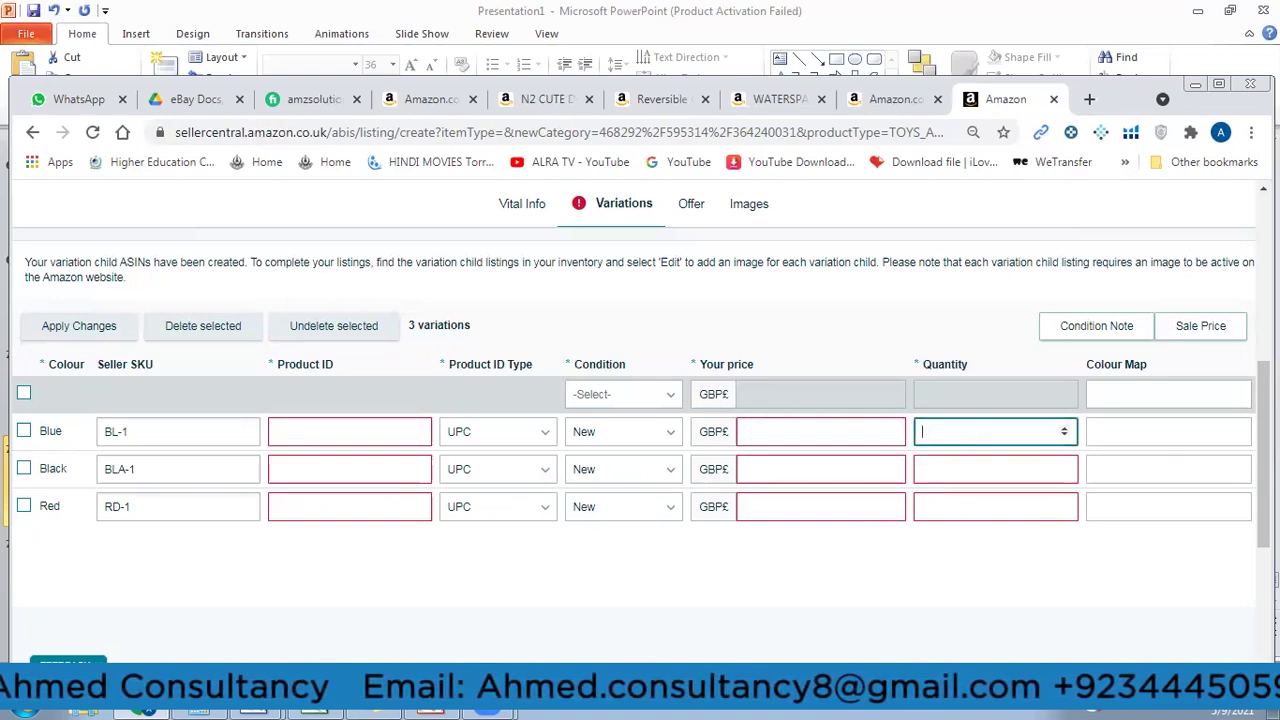
Step: Review the Product ID types offered for the Blue variation, keeping UPC selected
{"action": "scroll", "coordinate": [640, 400], "scroll_direction": "up", "scroll_amount": 1}
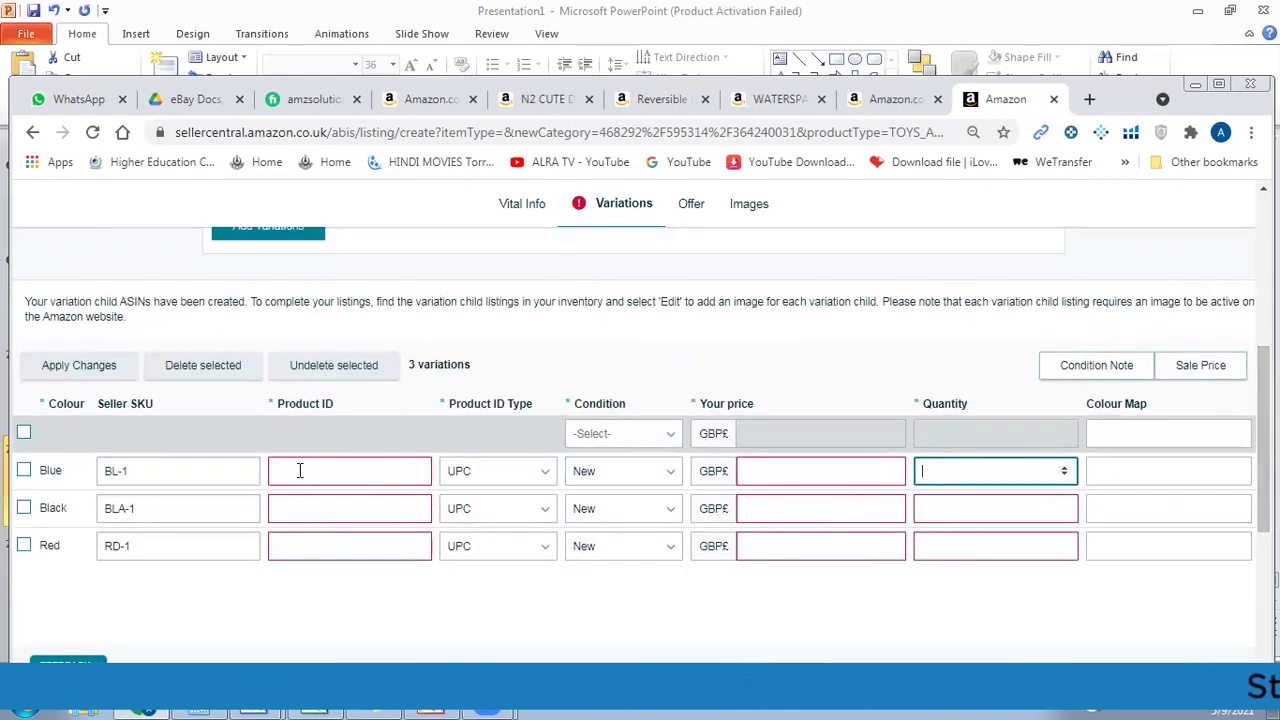
{"action": "left_click", "coordinate": [348, 471]}
{"action": "left_click", "coordinate": [476, 470]}
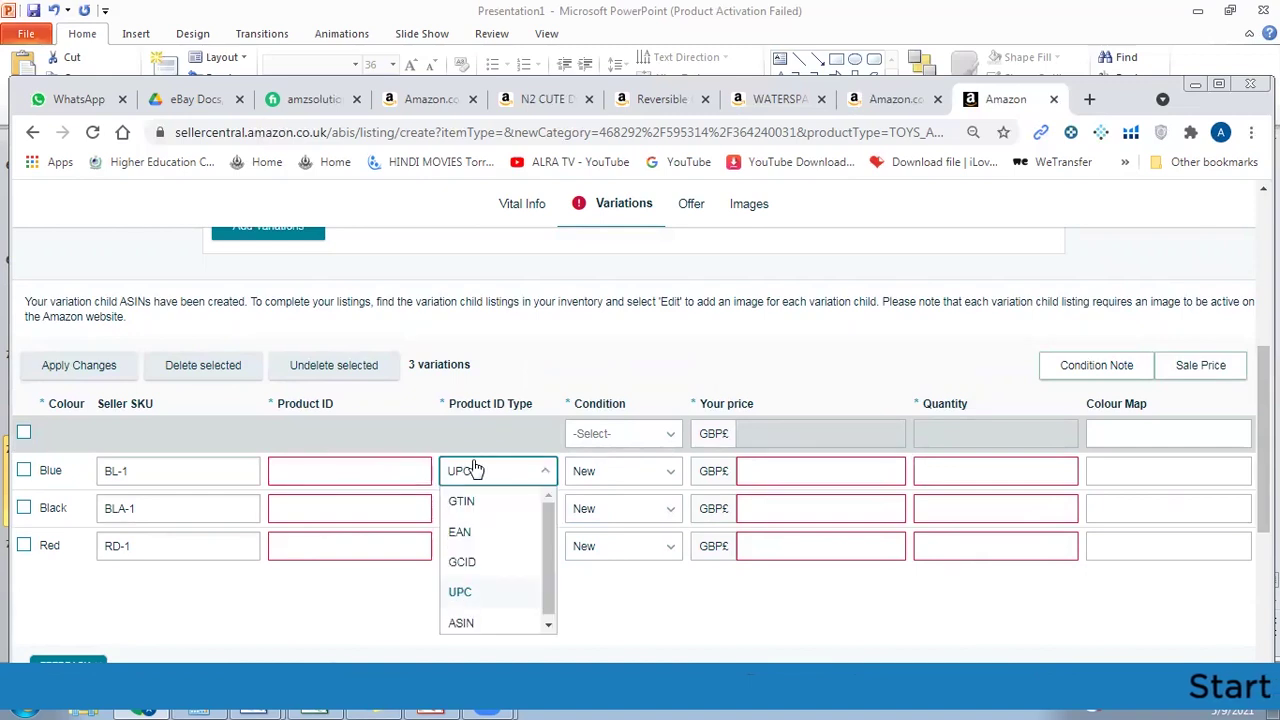
{"action": "left_click", "coordinate": [288, 623]}
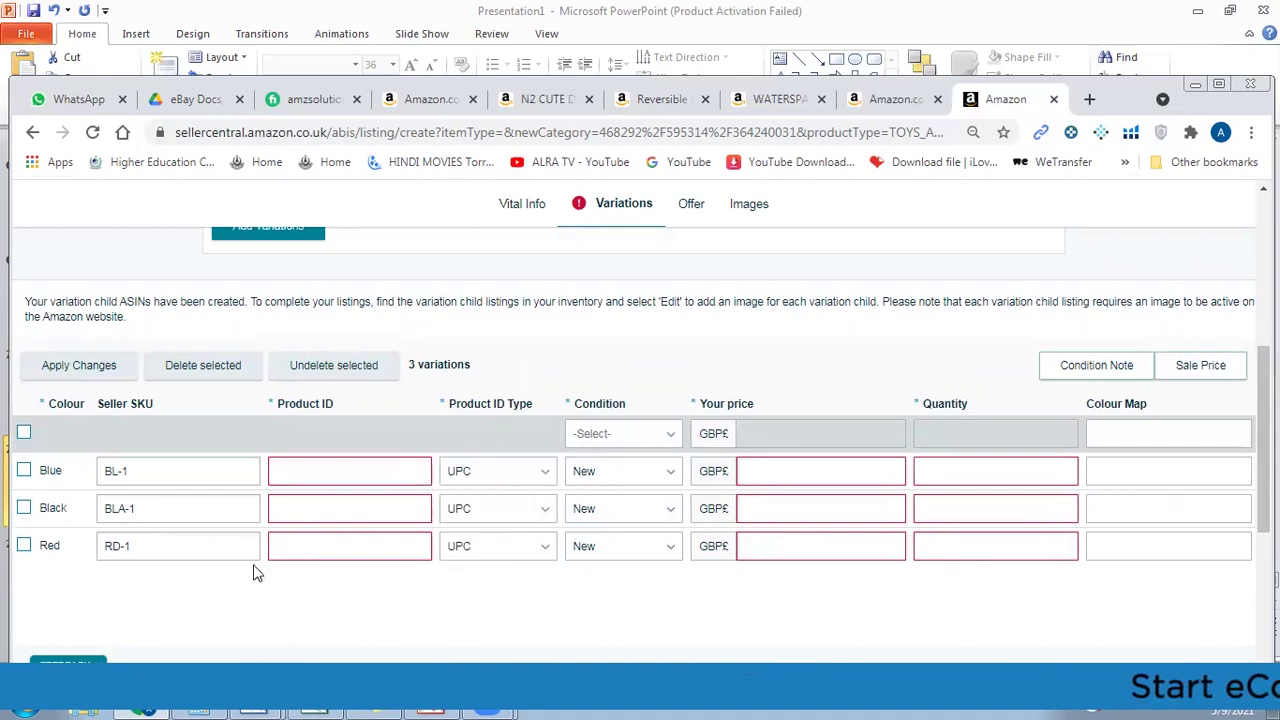
Step: Try the Fulfilled by Amazon channel in the Offer section and switch back to shipping the item yourself
{"action": "scroll", "coordinate": [640, 430], "scroll_direction": "up", "scroll_amount": 5}
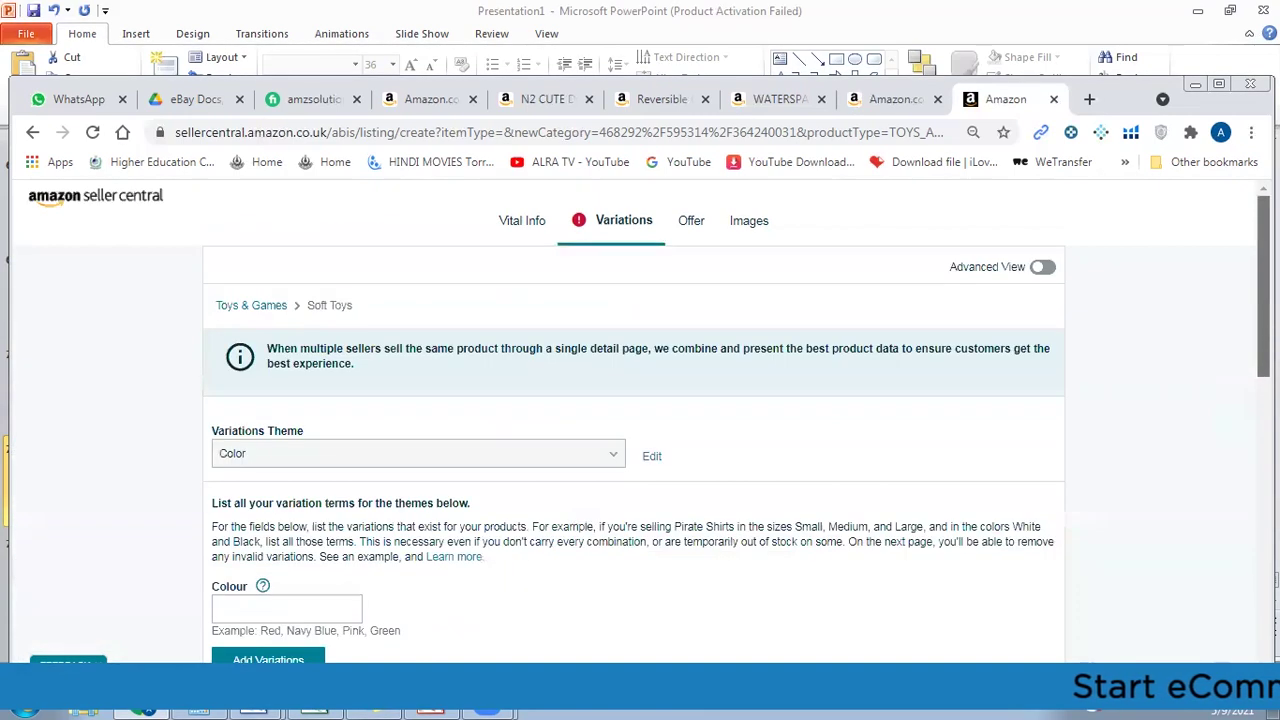
{"action": "left_click", "coordinate": [697, 232]}
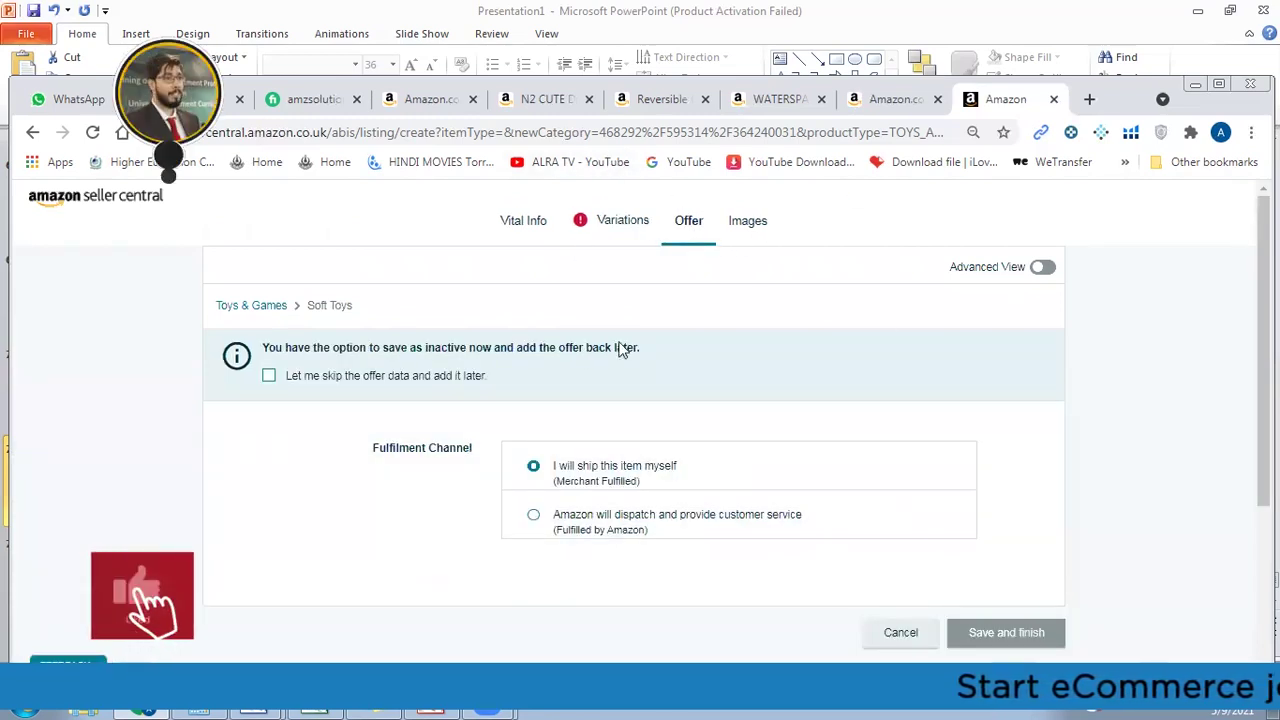
{"action": "left_click", "coordinate": [535, 516]}
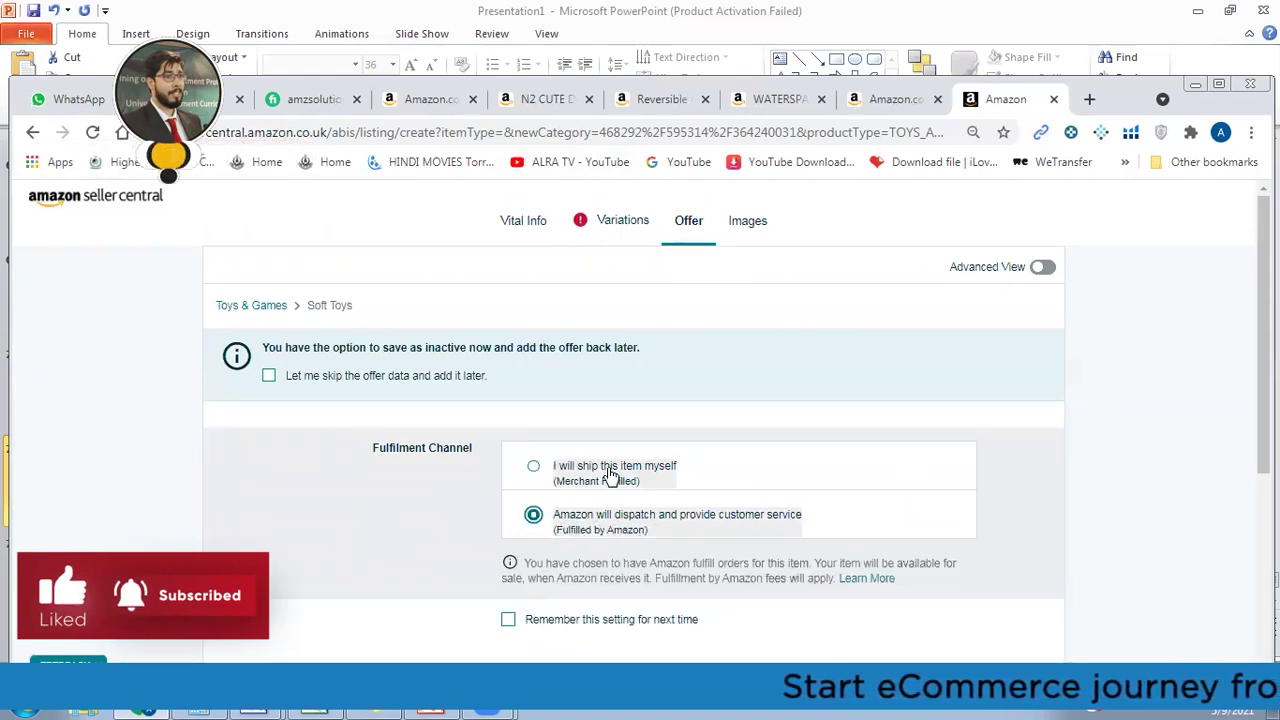
{"action": "left_click", "coordinate": [537, 468]}
Step: Recheck the table of colour variations and set the offer's fulfilment channel to Fulfilled by Amazon
{"action": "left_click", "coordinate": [620, 220]}
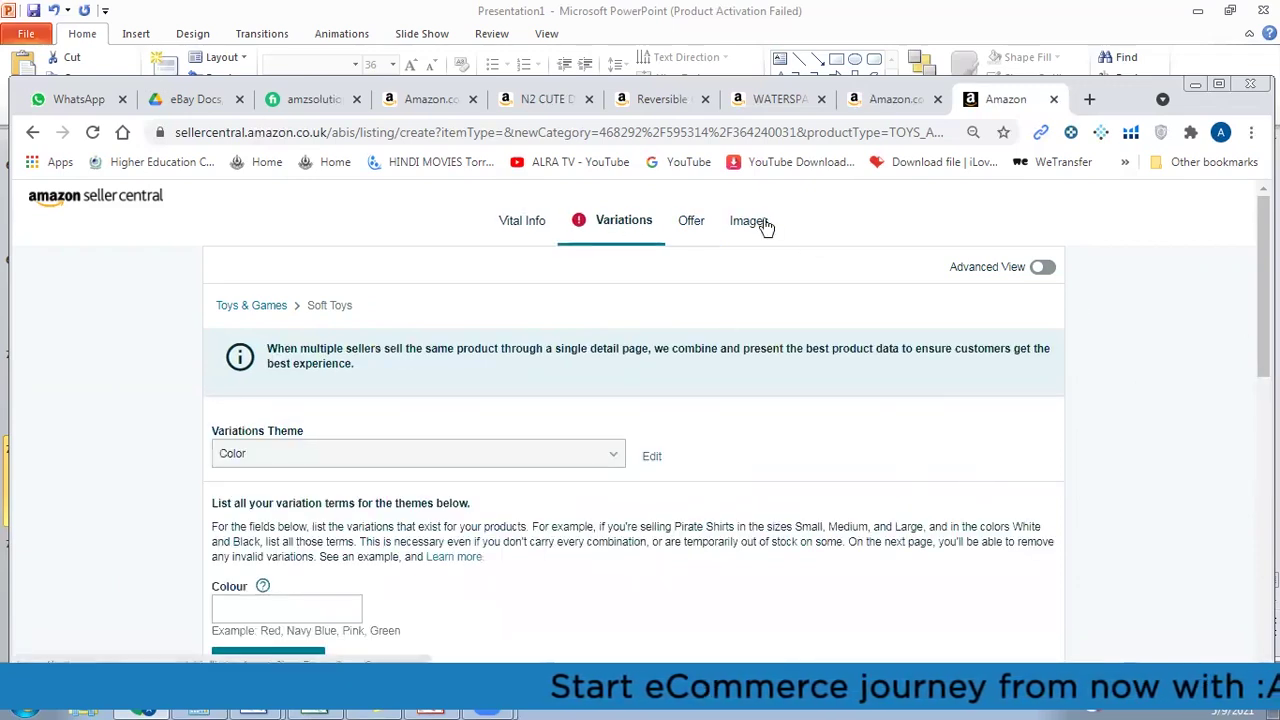
{"action": "left_click_drag", "start_coordinate": [1263, 290], "coordinate": [1263, 470]}
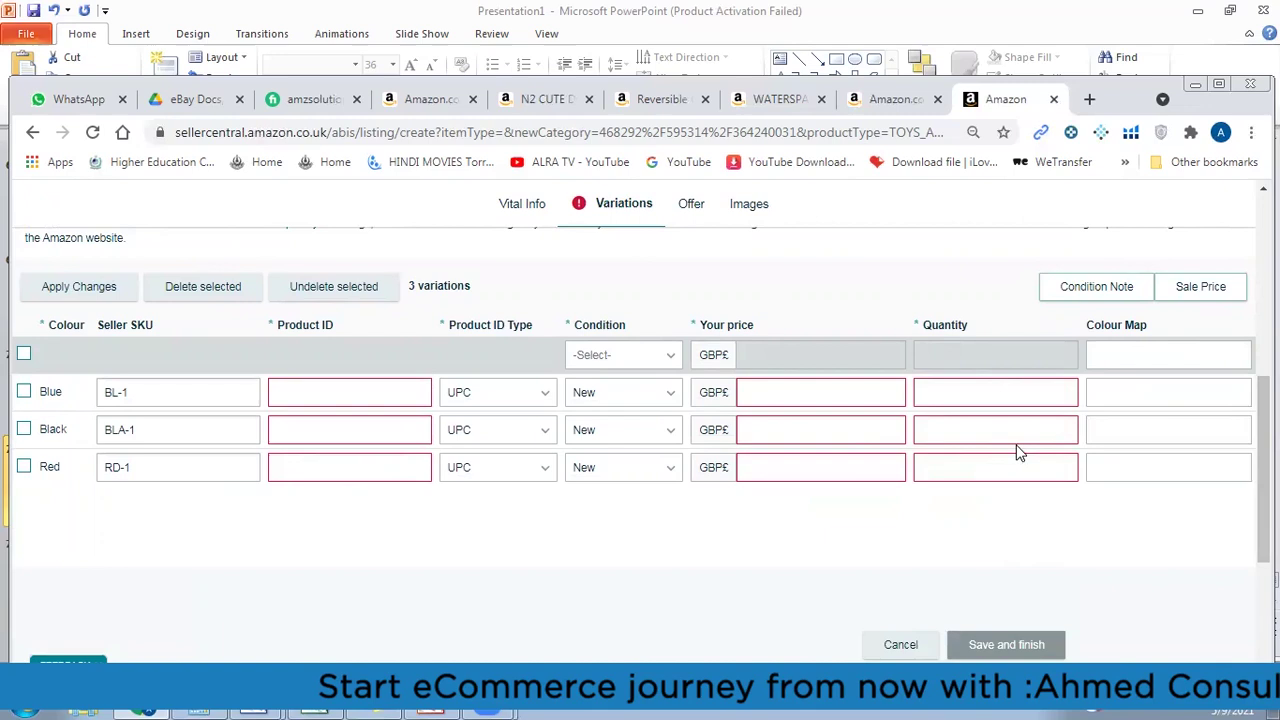
{"action": "left_click_drag", "start_coordinate": [1263, 470], "coordinate": [1263, 468]}
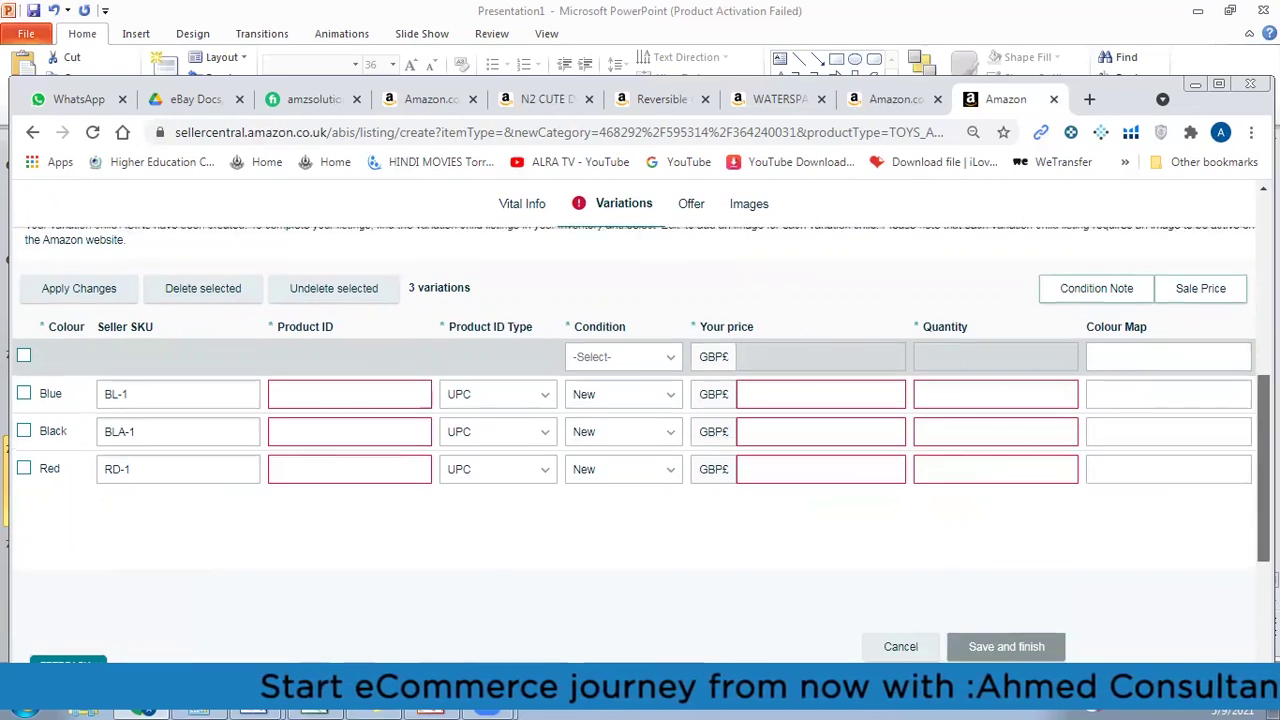
{"action": "scroll", "coordinate": [1263, 468], "scroll_direction": "up", "scroll_amount": 1}
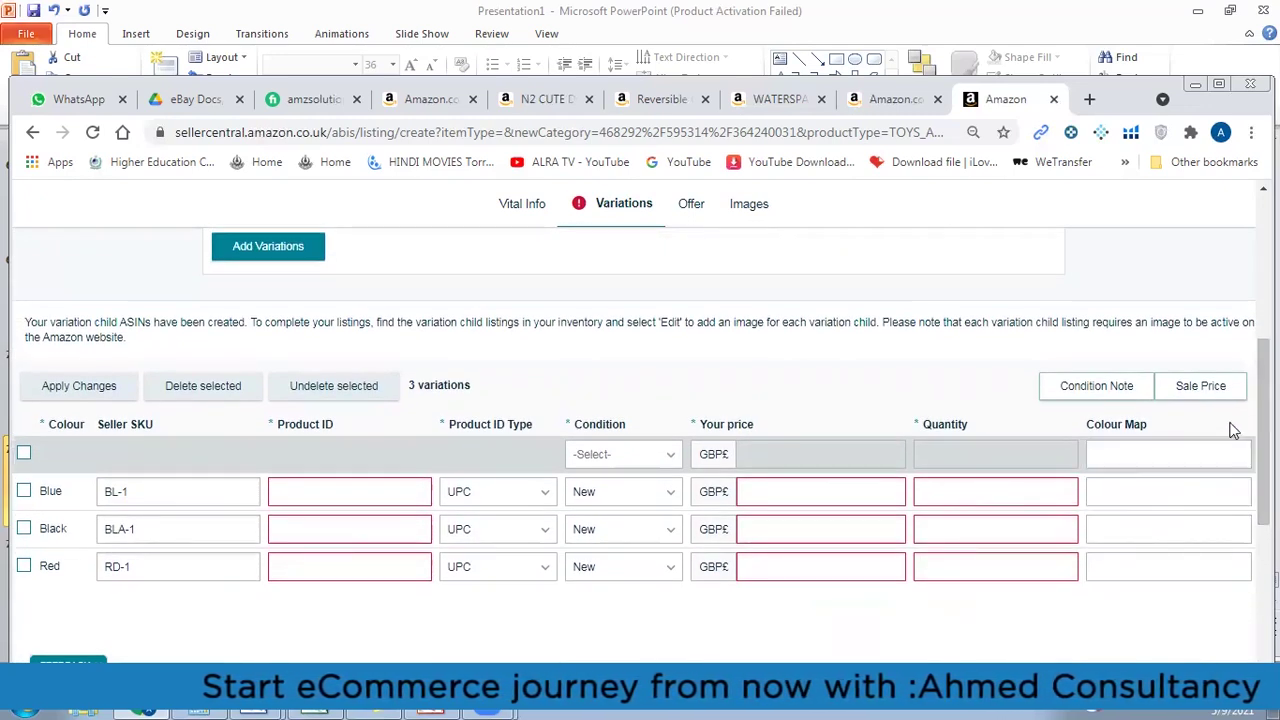
{"action": "scroll", "coordinate": [1235, 430], "scroll_direction": "up", "scroll_amount": 4}
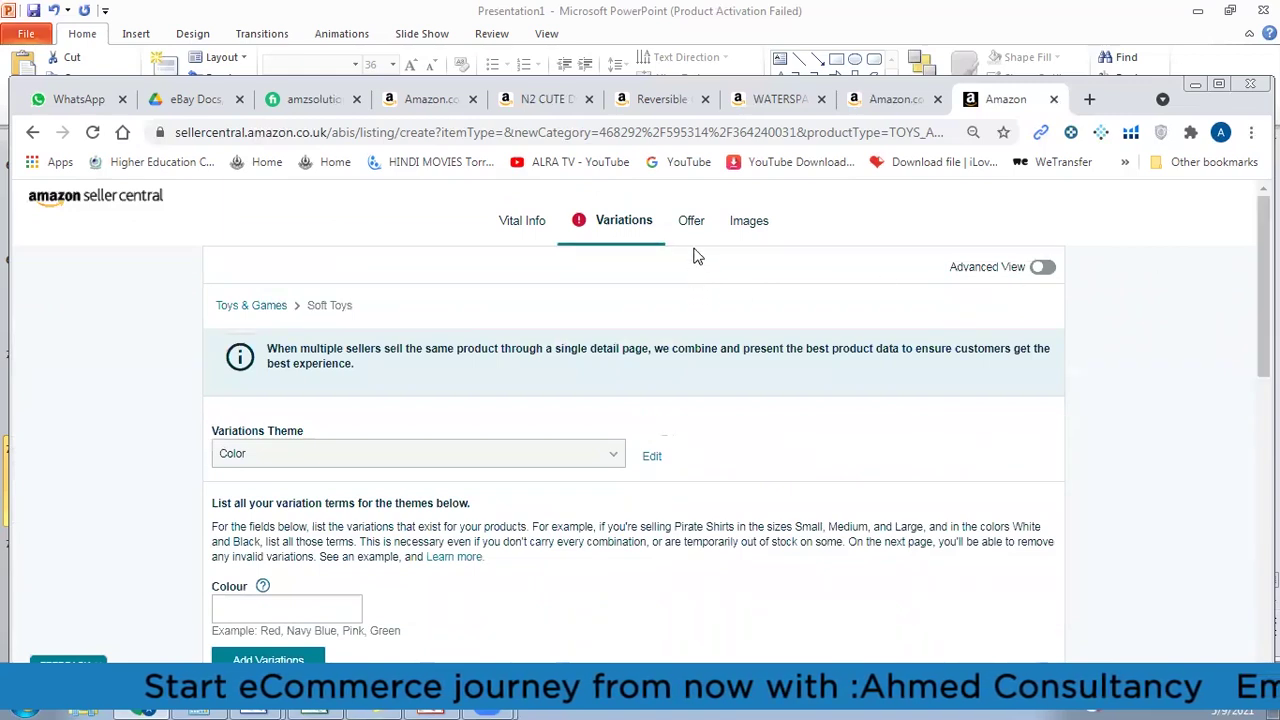
{"action": "left_click", "coordinate": [690, 221]}
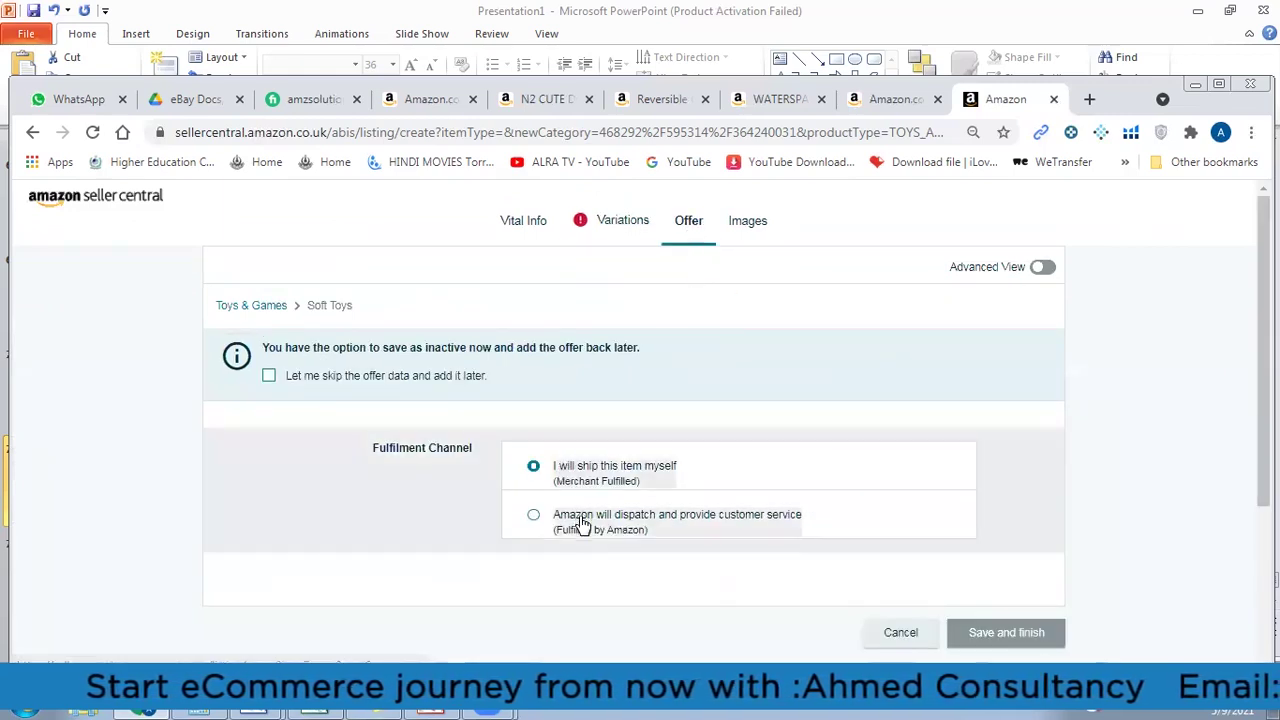
{"action": "left_click", "coordinate": [584, 524]}
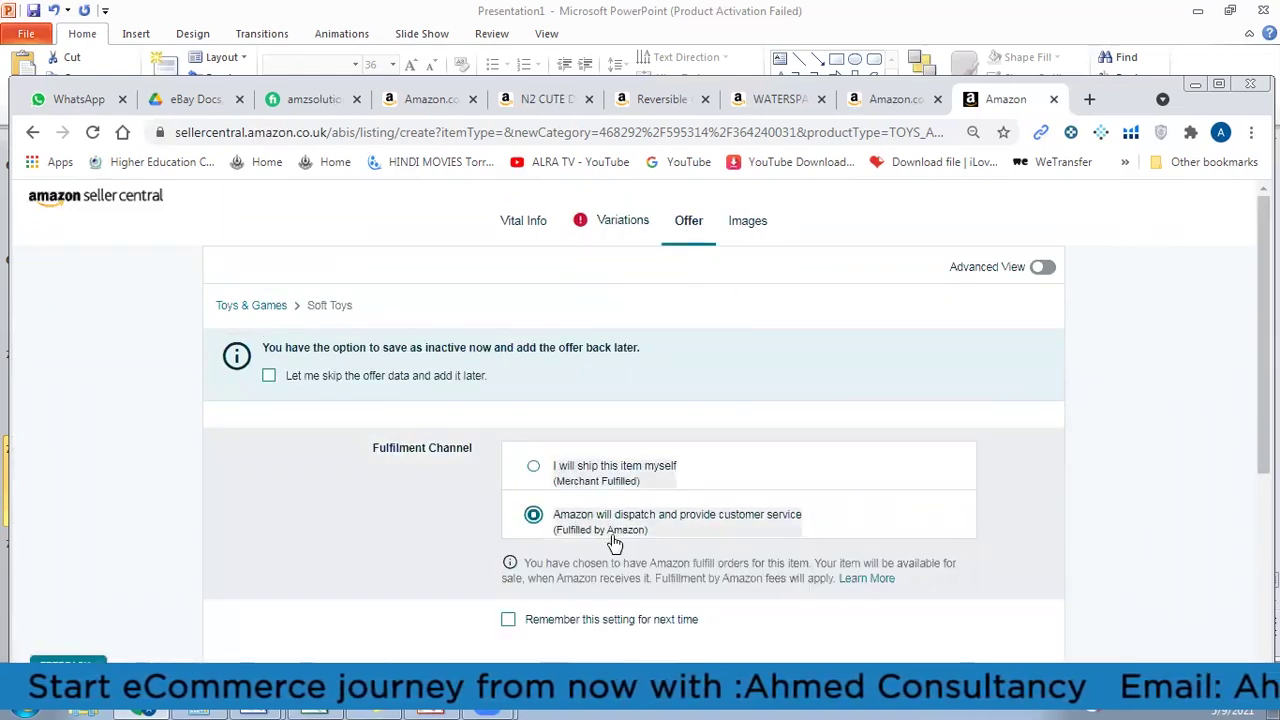
Step: Examine the Images section, from the MAIN image slot through all the additional upload slots
{"action": "left_click", "coordinate": [748, 232]}
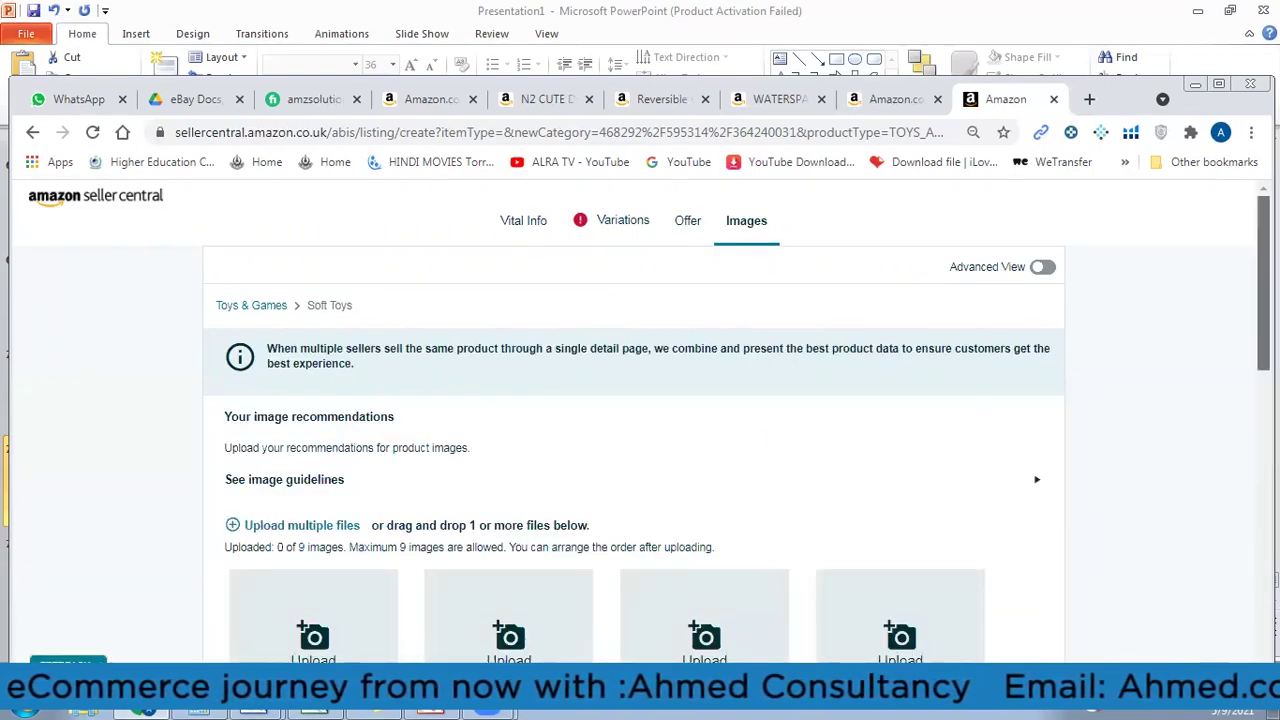
{"action": "scroll", "coordinate": [727, 472], "scroll_direction": "down", "scroll_amount": 3}
{"action": "scroll", "coordinate": [330, 498], "scroll_direction": "down", "scroll_amount": 1}
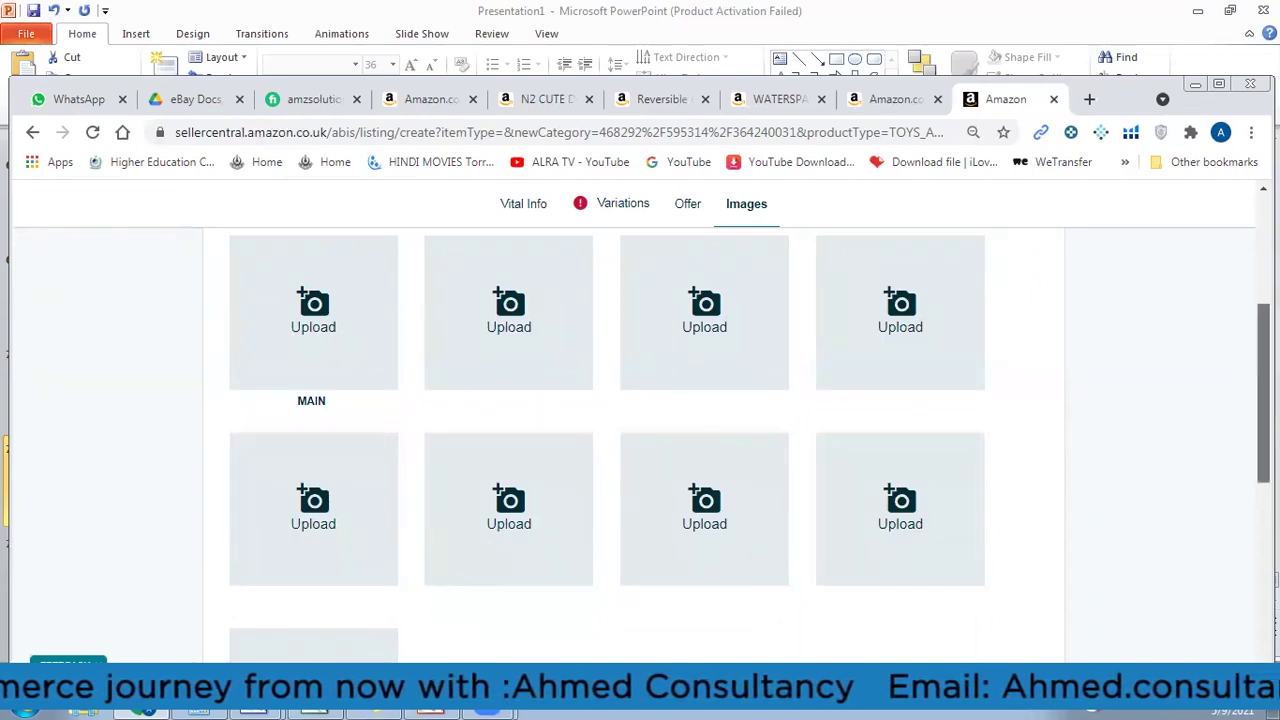
{"action": "scroll", "coordinate": [634, 420], "scroll_direction": "down", "scroll_amount": 4}
{"action": "scroll", "coordinate": [634, 420], "scroll_direction": "up", "scroll_amount": 3}
{"action": "scroll", "coordinate": [634, 420], "scroll_direction": "up", "scroll_amount": 2}
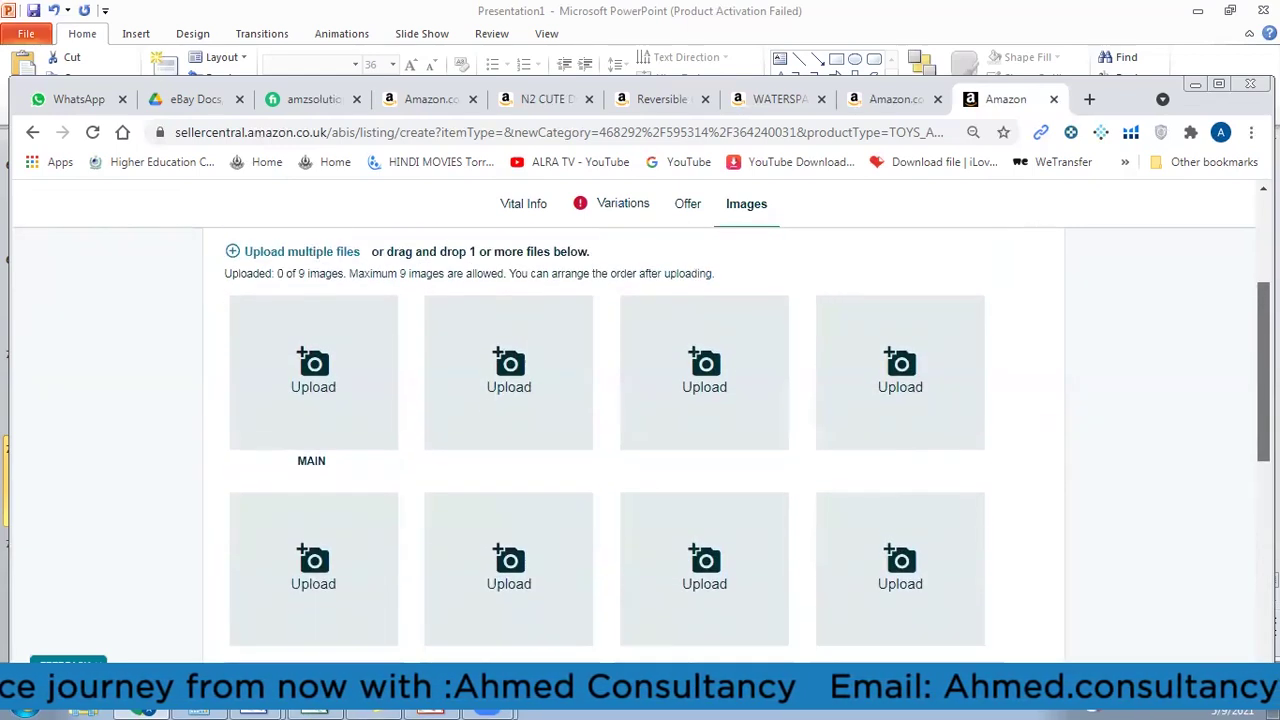
{"action": "scroll", "coordinate": [634, 420], "scroll_direction": "down", "scroll_amount": 1}
{"action": "scroll", "coordinate": [1240, 309], "scroll_direction": "down", "scroll_amount": 2}
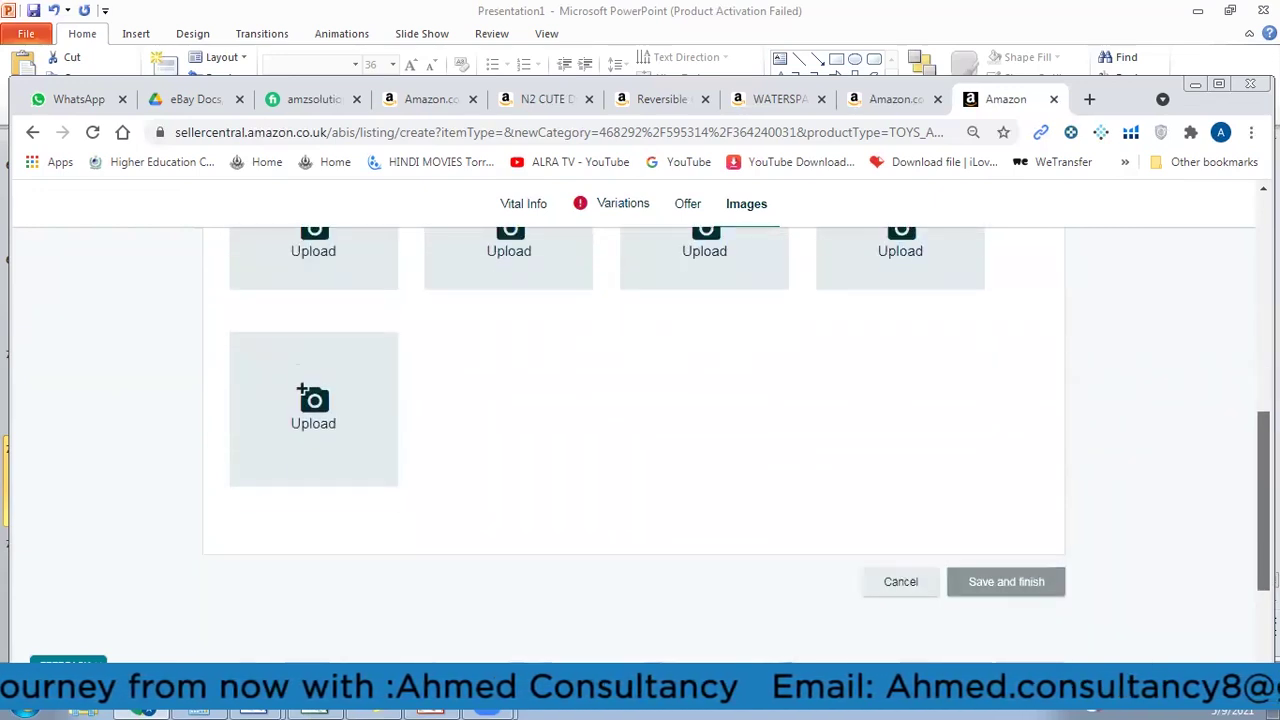
{"action": "scroll", "coordinate": [1240, 309], "scroll_direction": "up", "scroll_amount": 5}
Step: Turn on Advanced View for the listing and open the Product Description for editing
{"action": "left_click", "coordinate": [1042, 267]}
{"action": "scroll", "coordinate": [1181, 321], "scroll_direction": "down", "scroll_amount": 1}
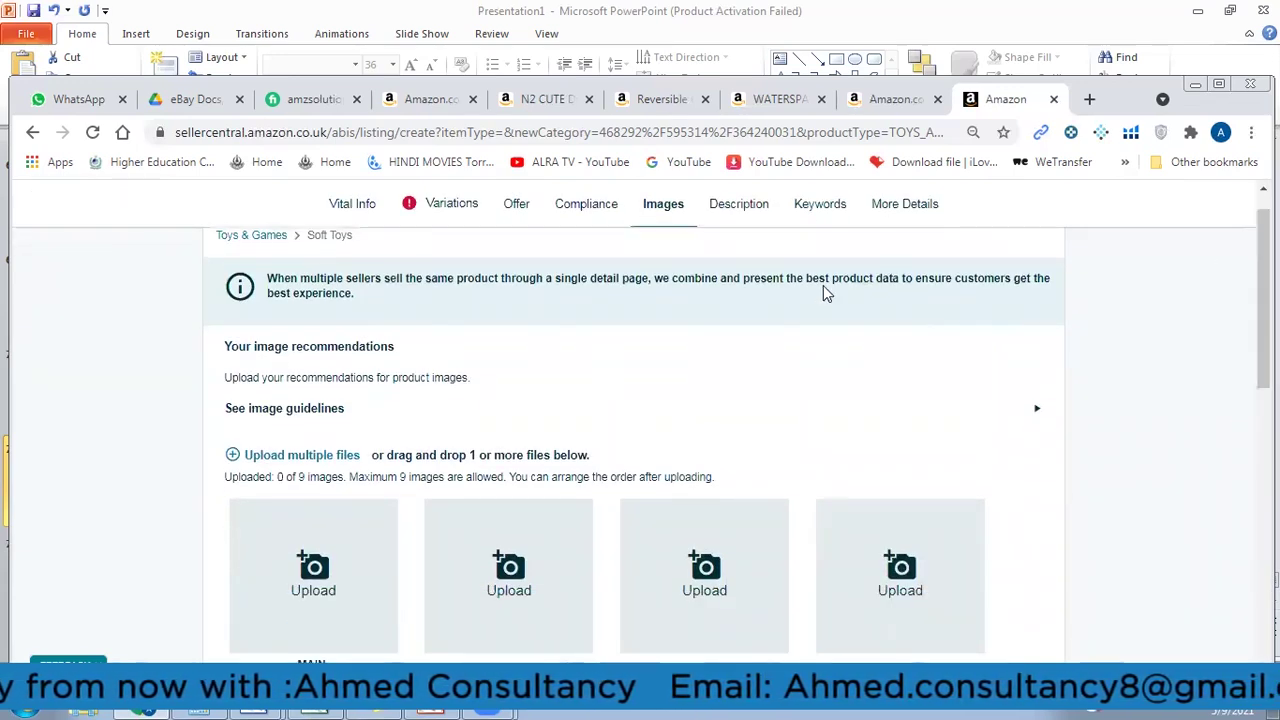
{"action": "left_click", "coordinate": [745, 212]}
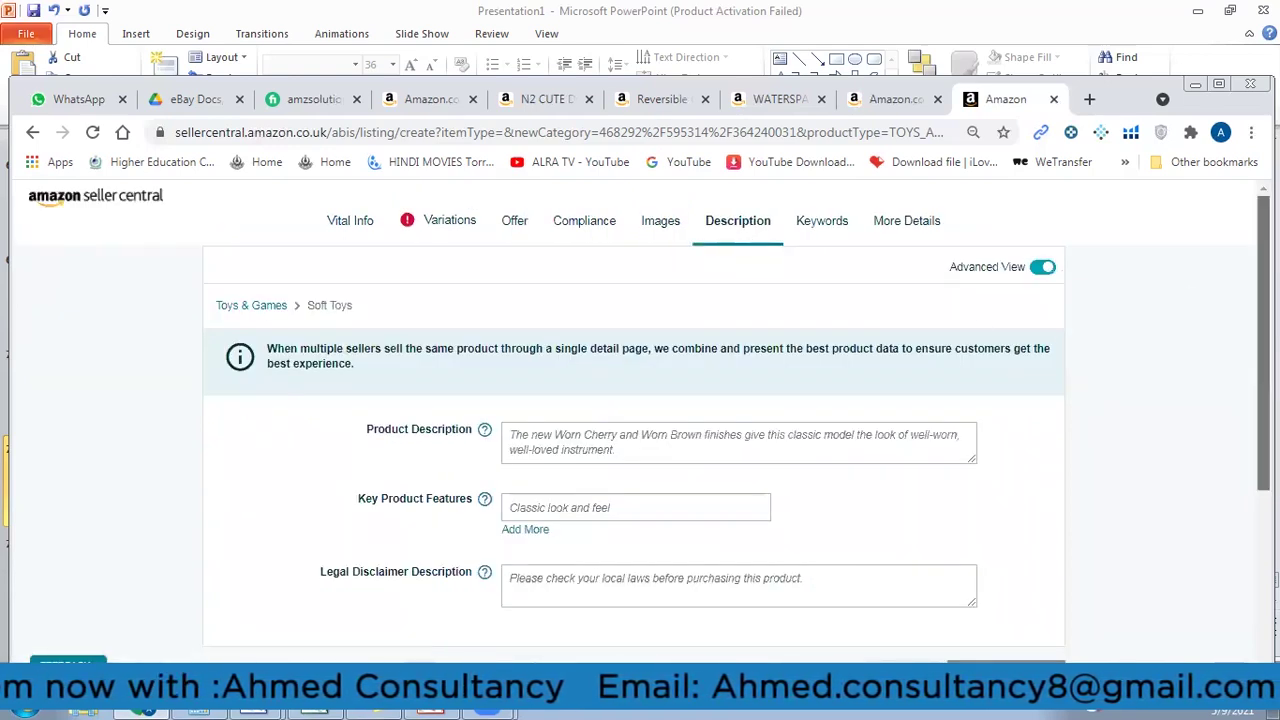
{"action": "scroll", "coordinate": [633, 420], "scroll_direction": "down", "scroll_amount": 2}
{"action": "left_click", "coordinate": [705, 297]}
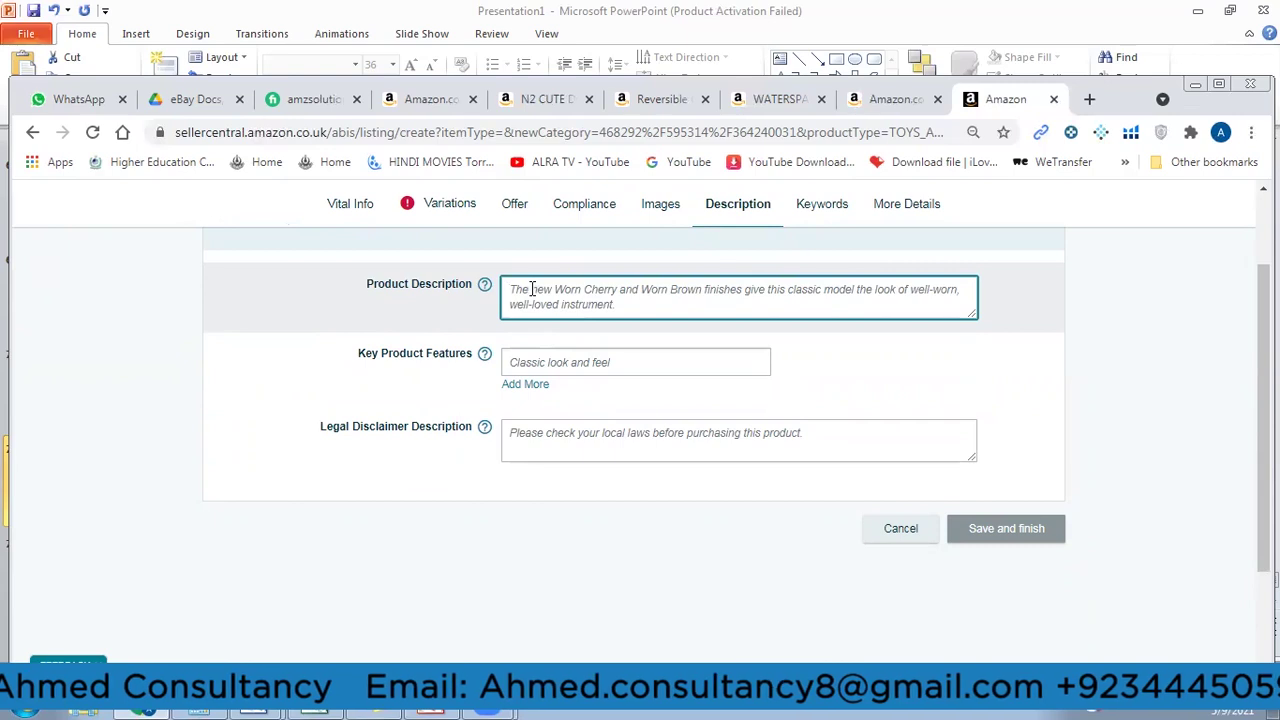
Step: Add four more Key Product Features entries to the description, making five in total
{"action": "left_click", "coordinate": [528, 388]}
{"action": "left_click", "coordinate": [517, 418]}
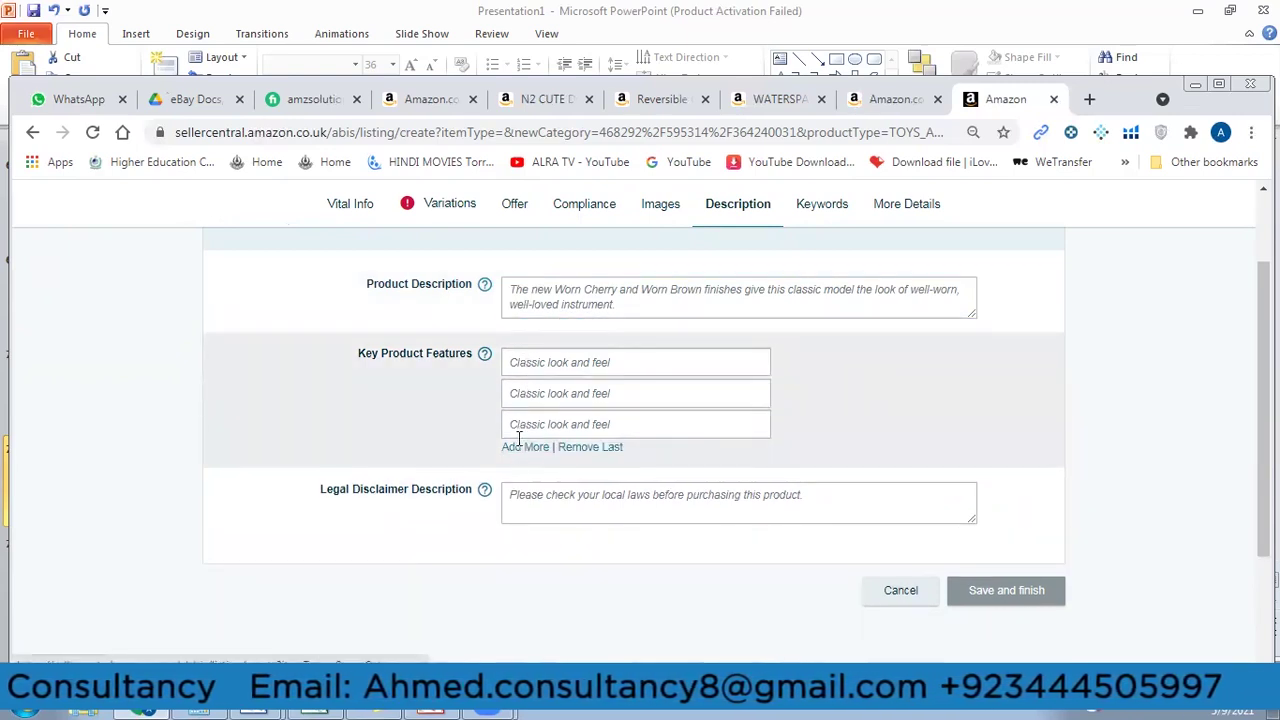
{"action": "left_click", "coordinate": [518, 450]}
{"action": "left_click", "coordinate": [516, 478]}
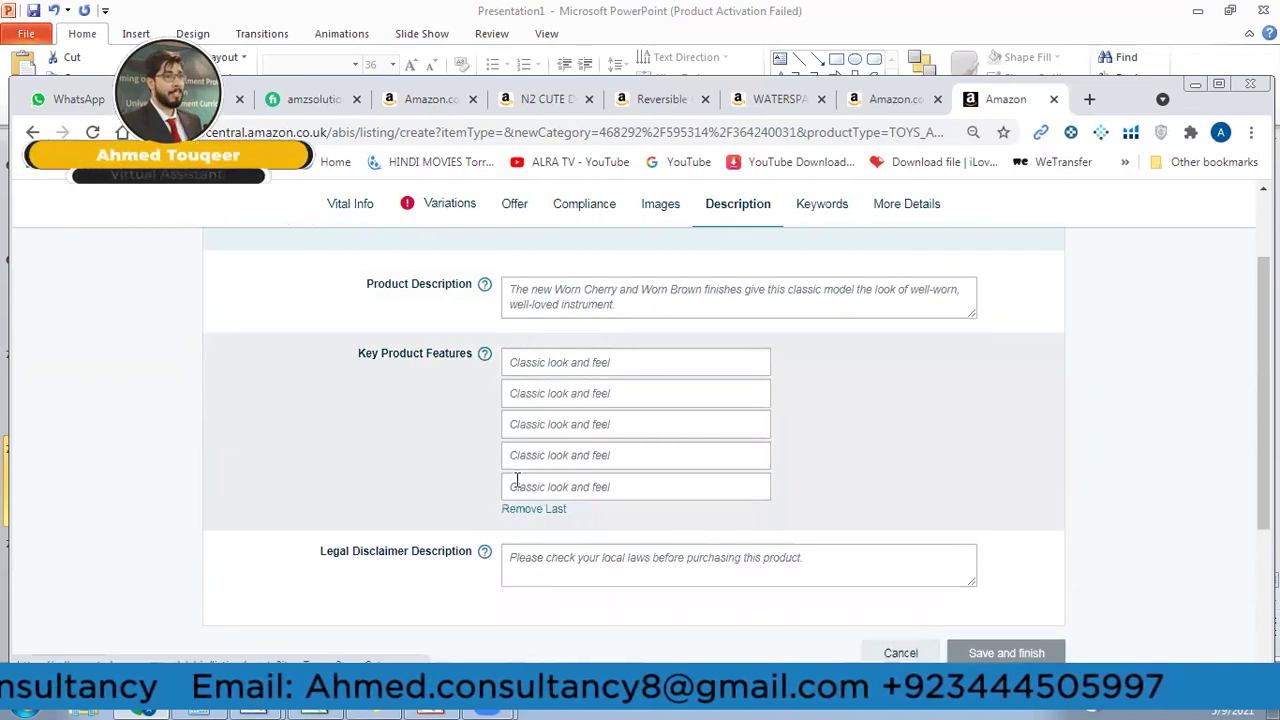
{"action": "left_click", "coordinate": [579, 353]}
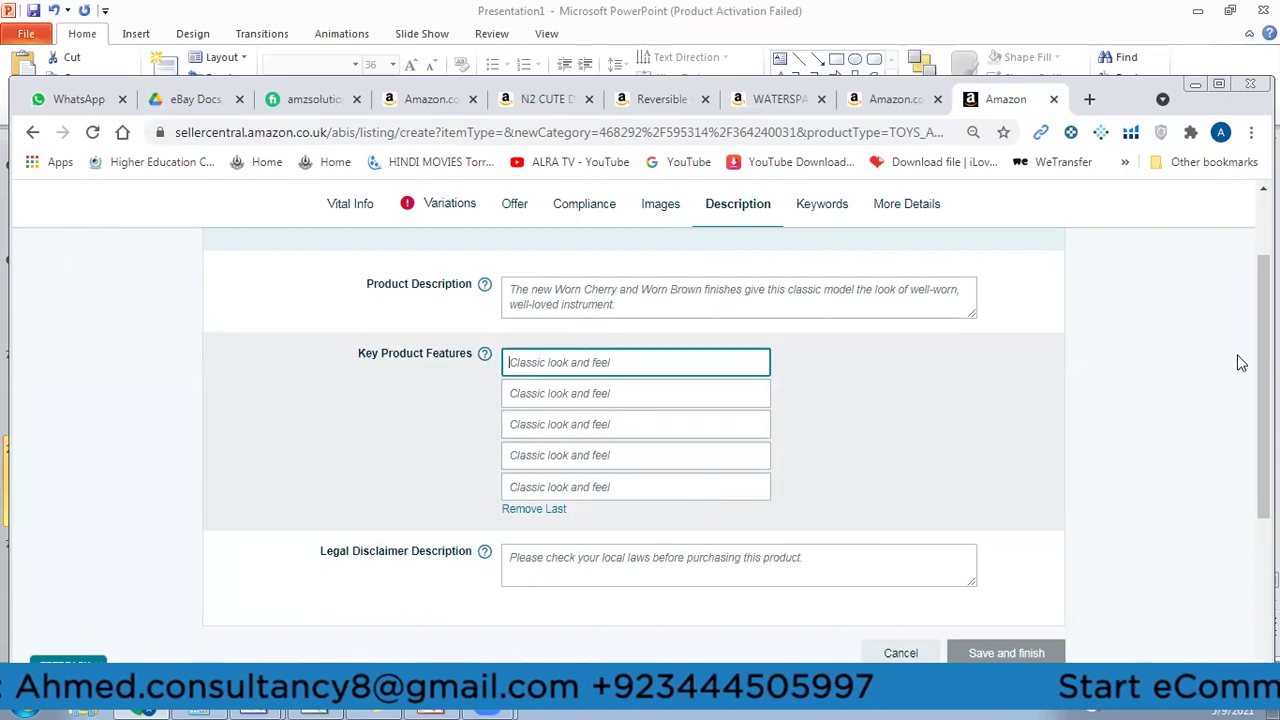
{"action": "scroll", "coordinate": [1240, 363], "scroll_direction": "down", "scroll_amount": 1}
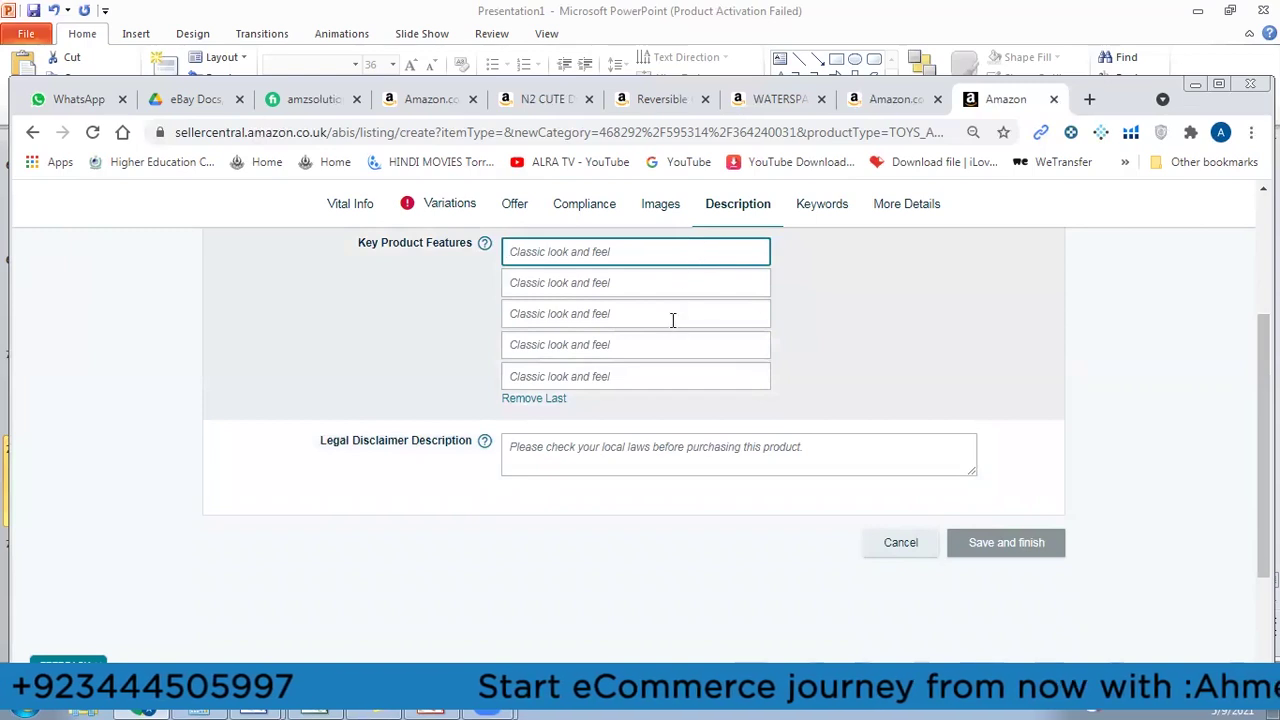
{"action": "scroll", "coordinate": [1204, 273], "scroll_direction": "up", "scroll_amount": 2}
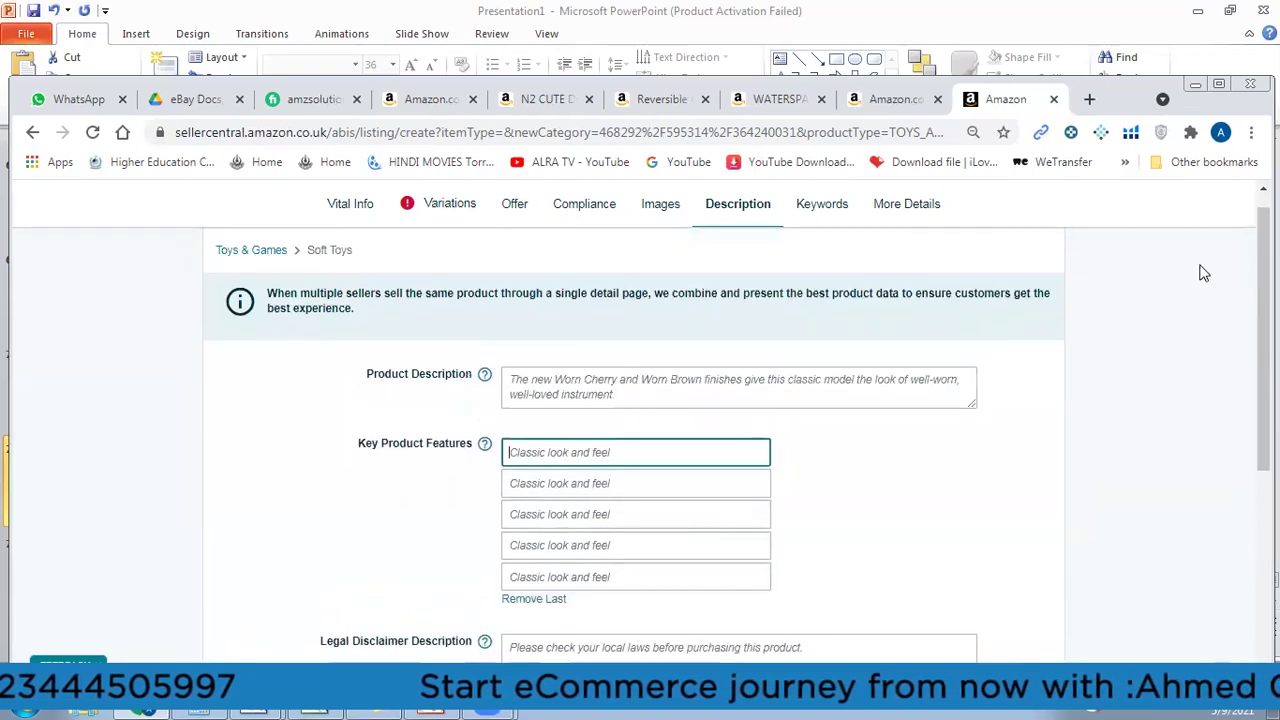
Step: Review the Search Terms field in the Keywords section and compare it with the listing's Description fields
{"action": "left_click", "coordinate": [822, 210]}
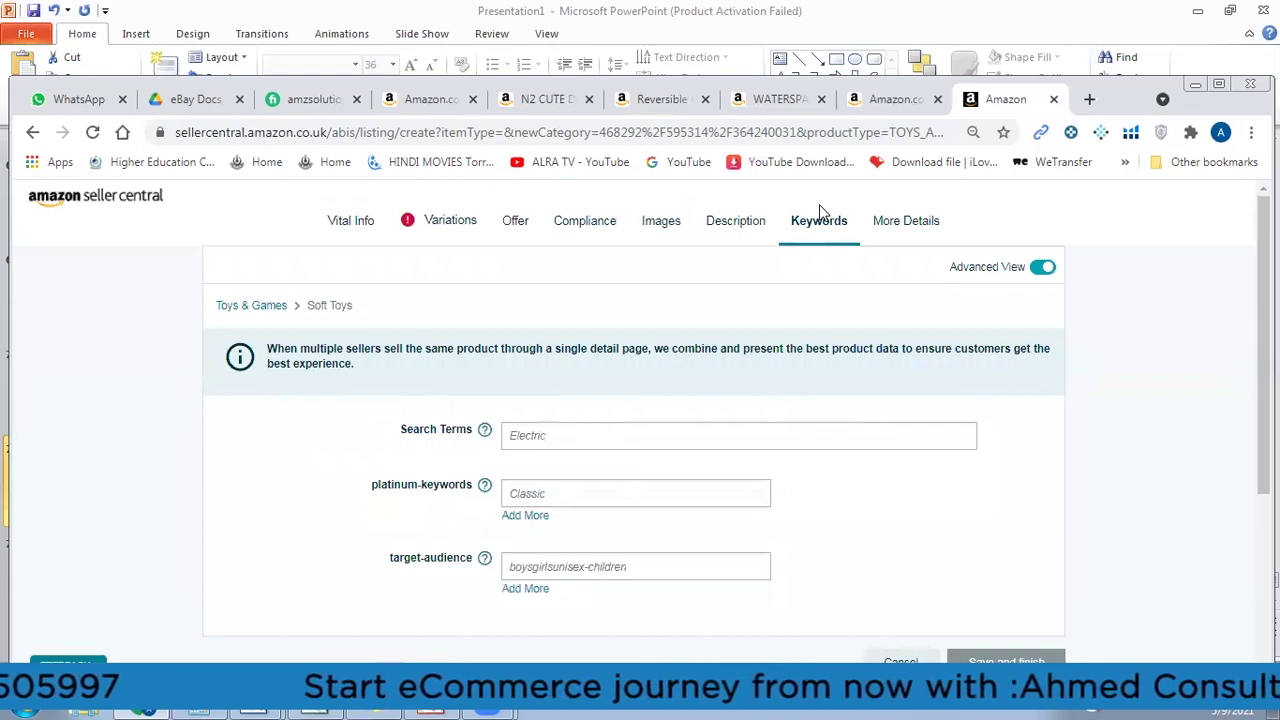
{"action": "left_click", "coordinate": [646, 442]}
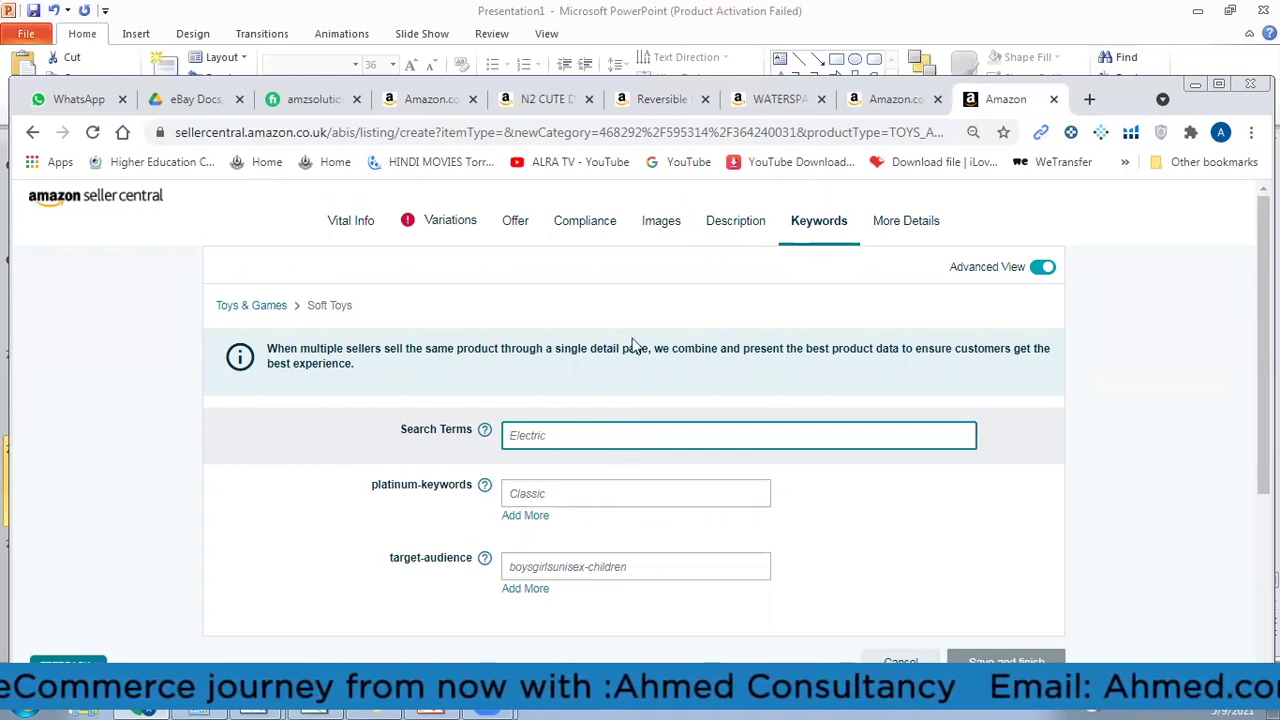
{"action": "left_click", "coordinate": [724, 221]}
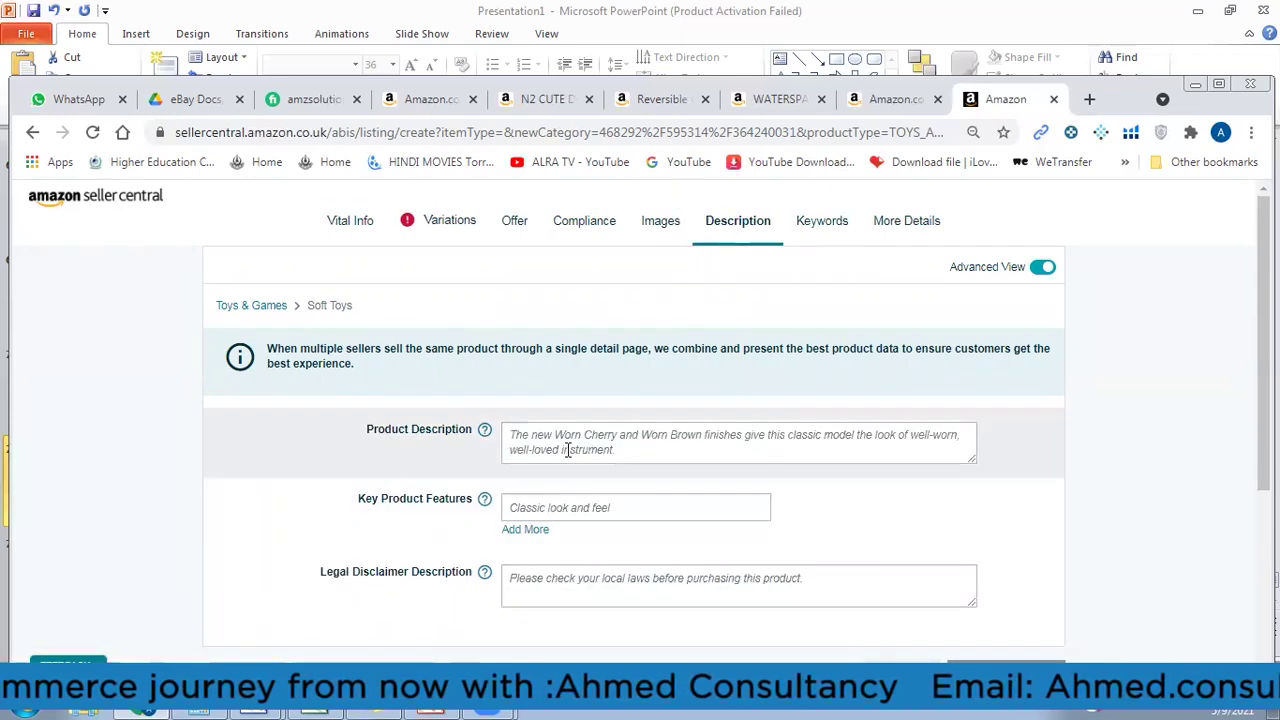
{"action": "left_click", "coordinate": [818, 222]}
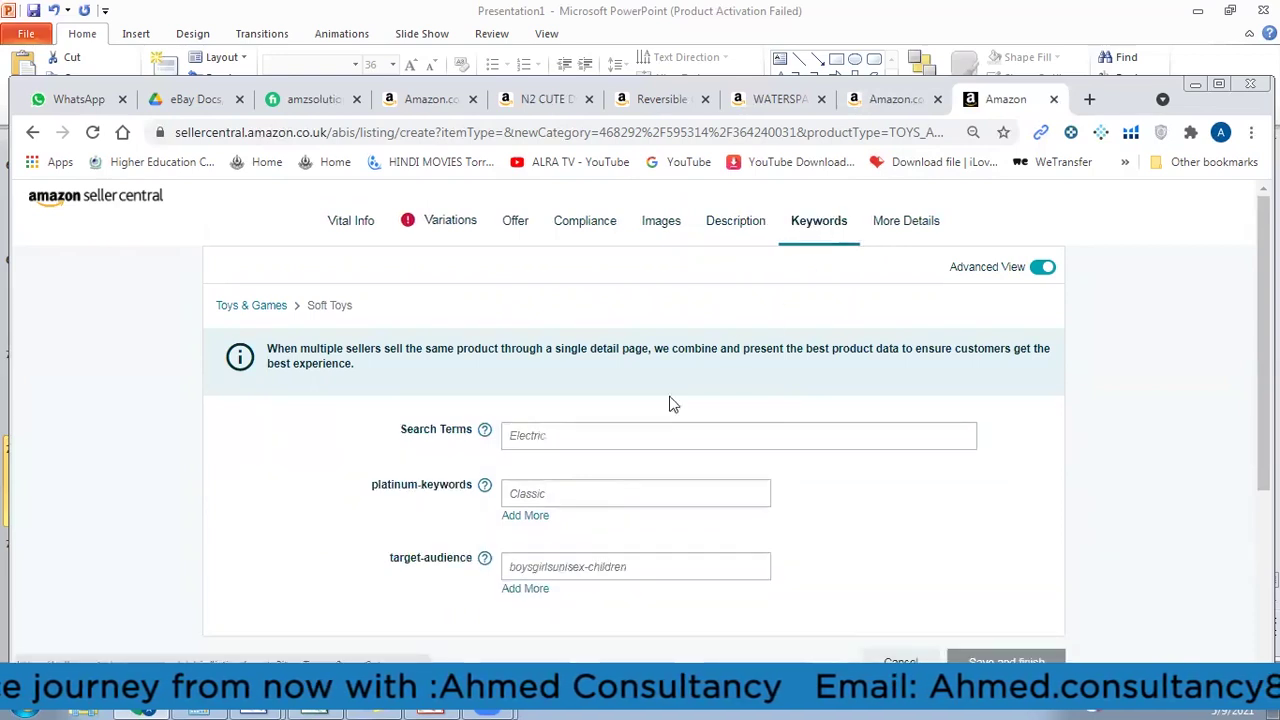
{"action": "left_click", "coordinate": [578, 437]}
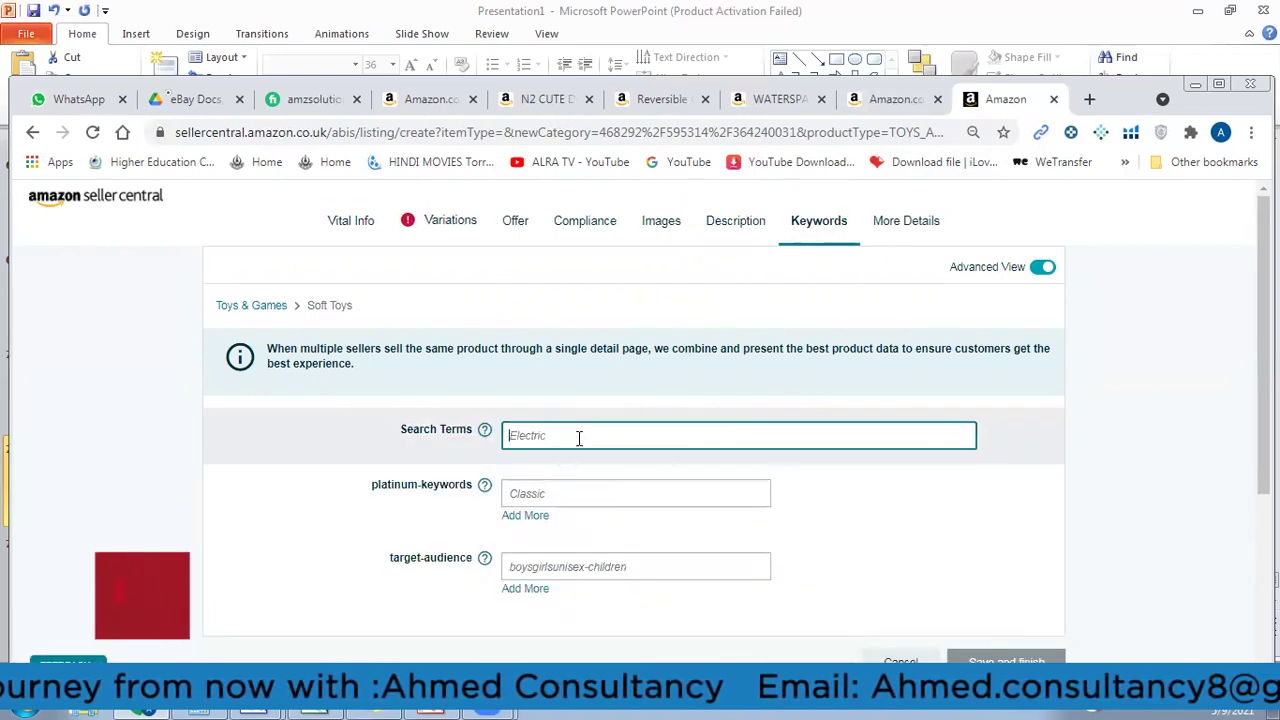
Step: Examine the attributes in the More Details section, from Shipping Weight down to Product Dimensions
{"action": "left_click", "coordinate": [916, 226]}
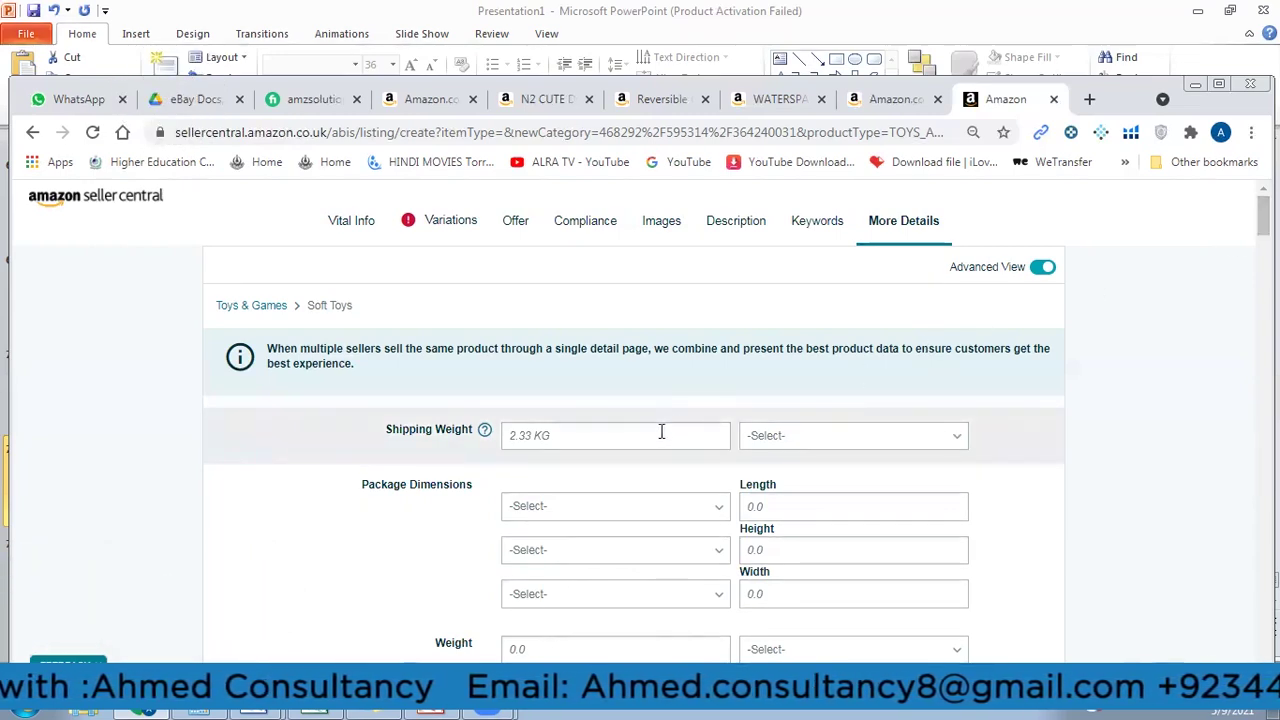
{"action": "left_click", "coordinate": [602, 435]}
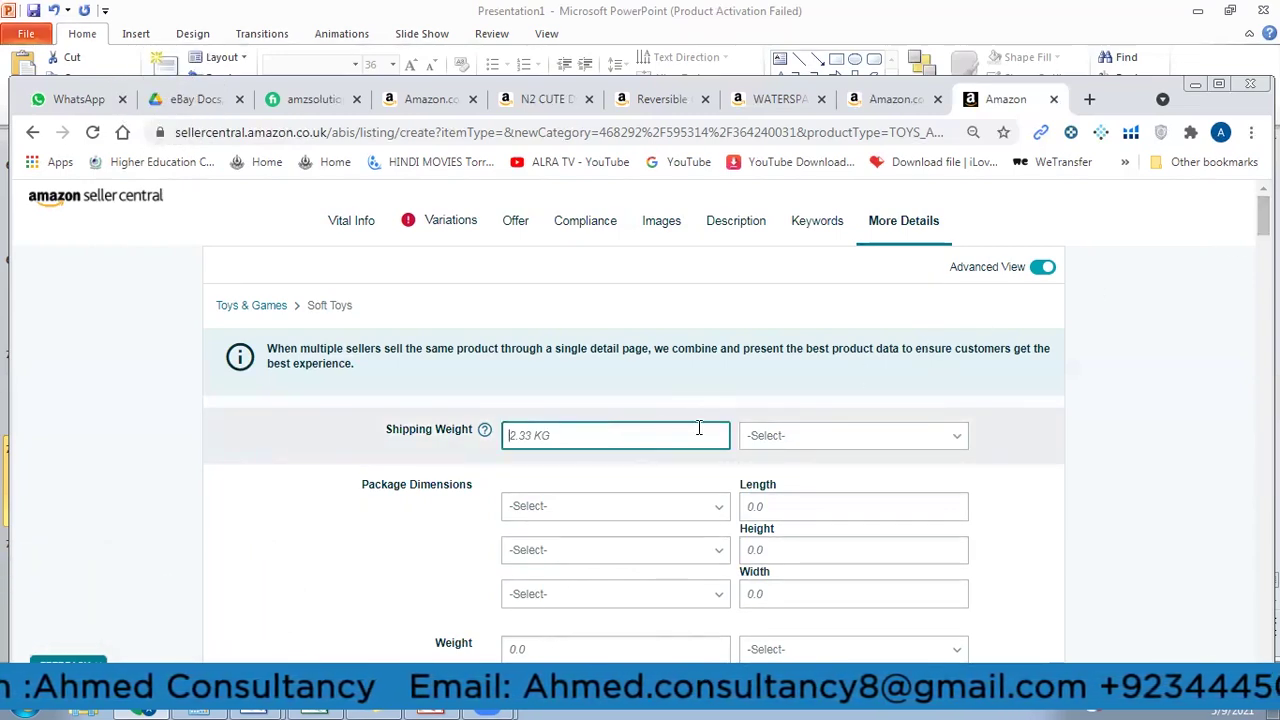
{"action": "scroll", "coordinate": [1264, 220], "scroll_direction": "down", "scroll_amount": 2}
{"action": "scroll", "coordinate": [1264, 220], "scroll_direction": "down", "scroll_amount": 15}
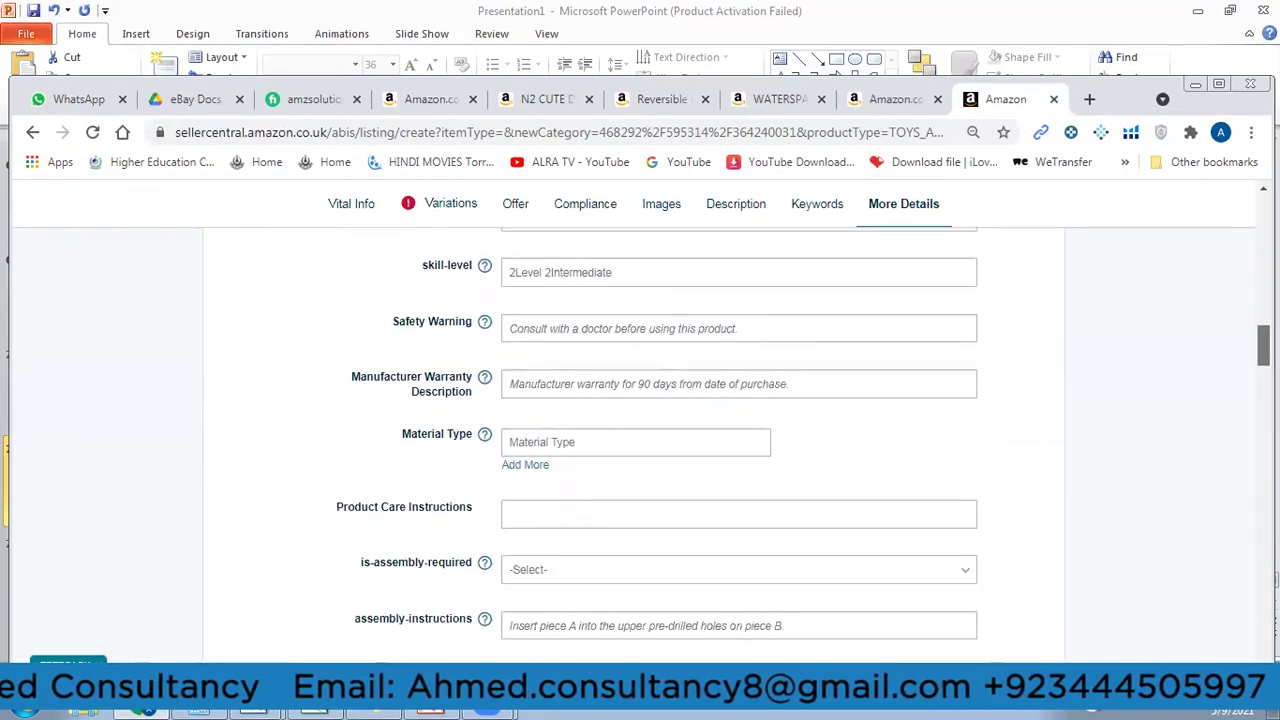
{"action": "scroll", "coordinate": [738, 440], "scroll_direction": "down", "scroll_amount": 11}
{"action": "scroll", "coordinate": [738, 440], "scroll_direction": "down", "scroll_amount": 12}
{"action": "scroll", "coordinate": [738, 440], "scroll_direction": "down", "scroll_amount": 5}
{"action": "scroll", "coordinate": [738, 440], "scroll_direction": "up", "scroll_amount": 1}
{"action": "scroll", "coordinate": [717, 451], "scroll_direction": "up", "scroll_amount": 1}
{"action": "scroll", "coordinate": [717, 451], "scroll_direction": "down", "scroll_amount": 8}
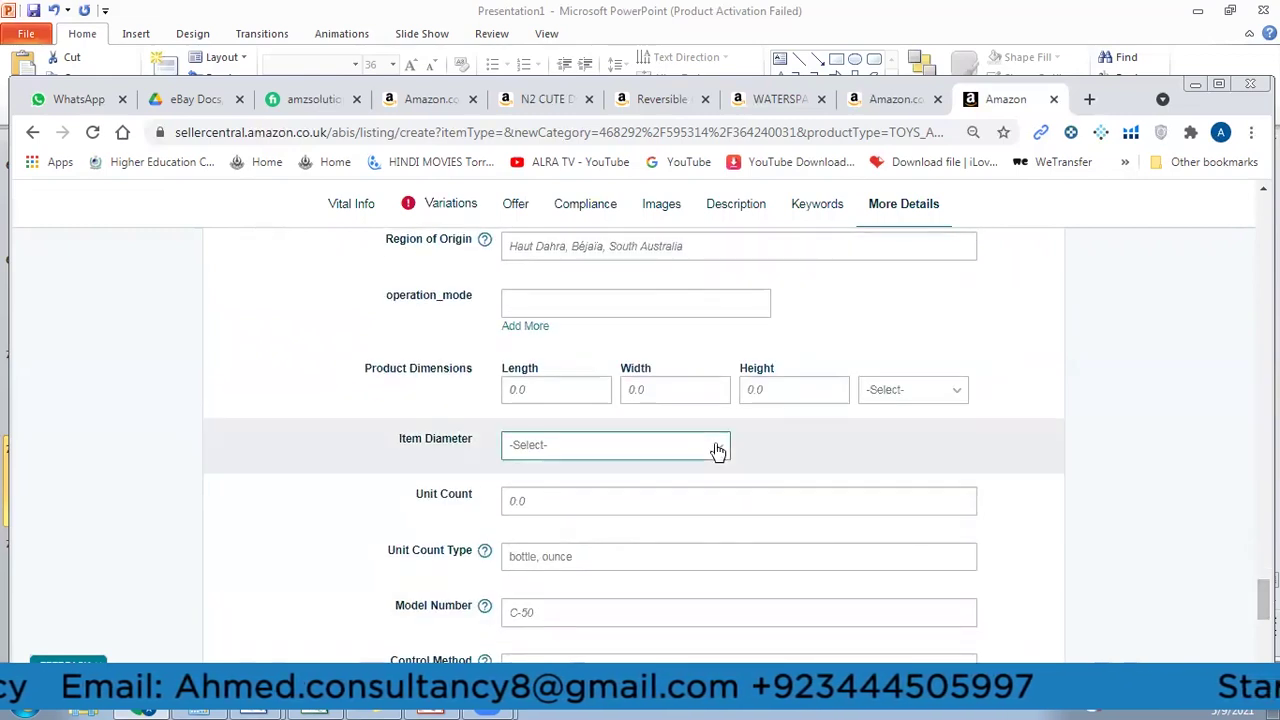
Step: Set the Product Dimensions in More Details to length 2.5, width 1.5 and height 1.7, with CM as the unit
{"action": "left_click", "coordinate": [560, 394]}
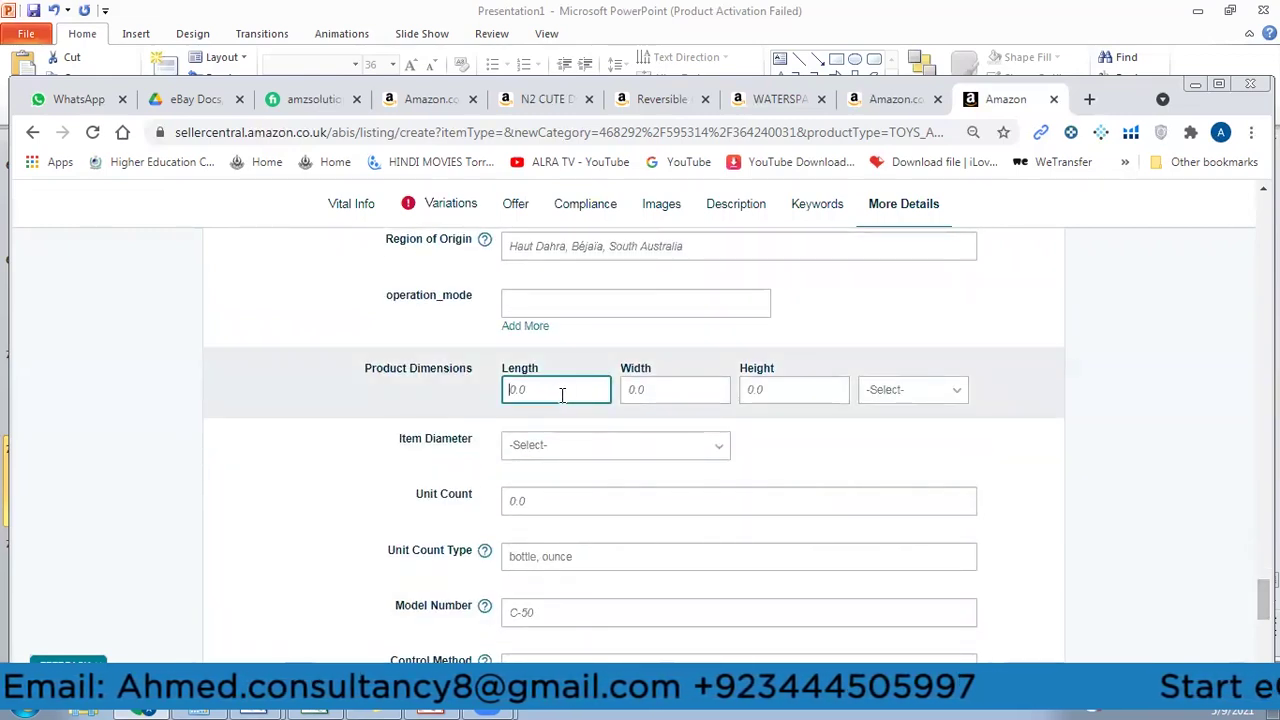
{"action": "left_click", "coordinate": [870, 393]}
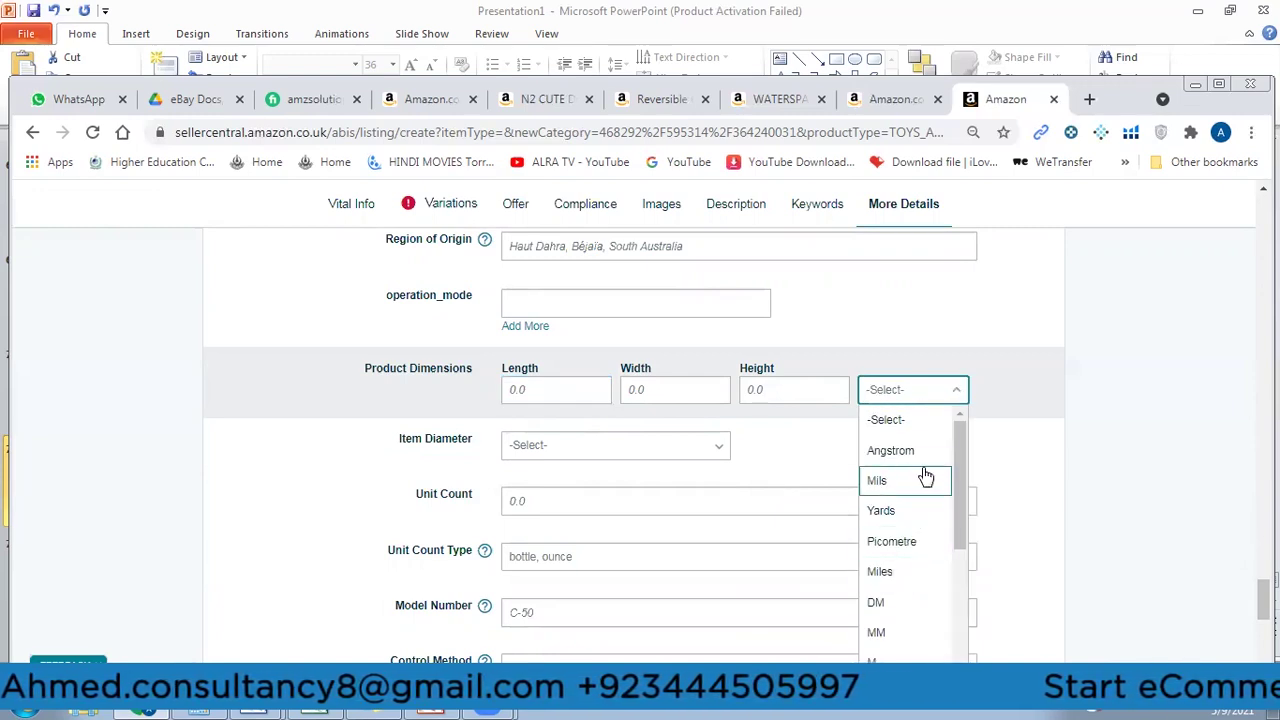
{"action": "left_click_drag", "start_coordinate": [960, 460], "coordinate": [958, 514]}
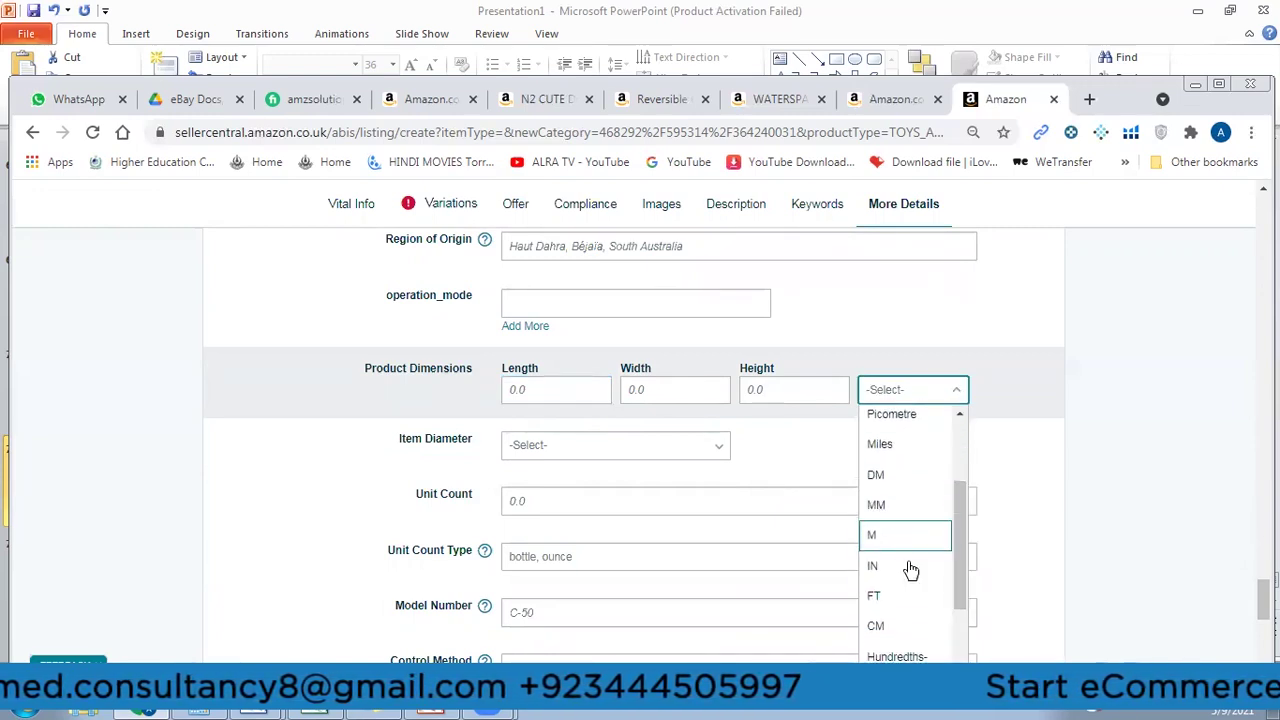
{"action": "left_click", "coordinate": [900, 628]}
{"action": "left_click", "coordinate": [571, 388]}
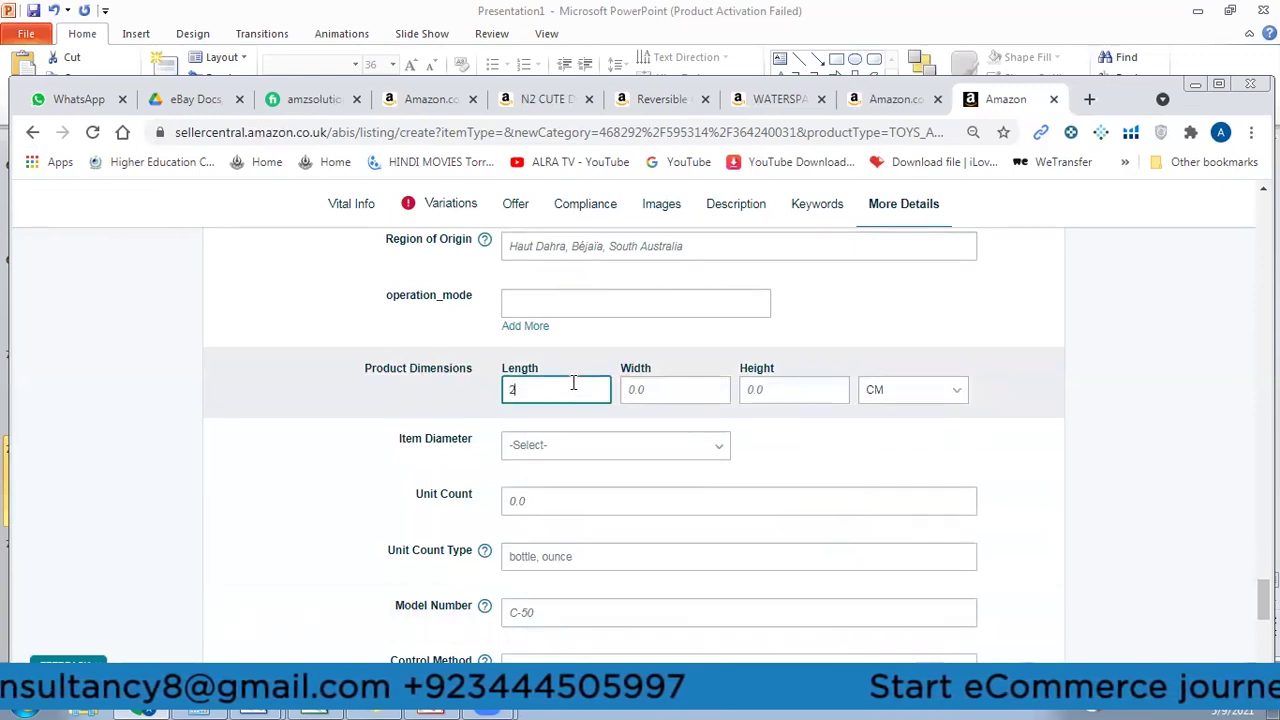
{"action": "left_click", "coordinate": [641, 389]}
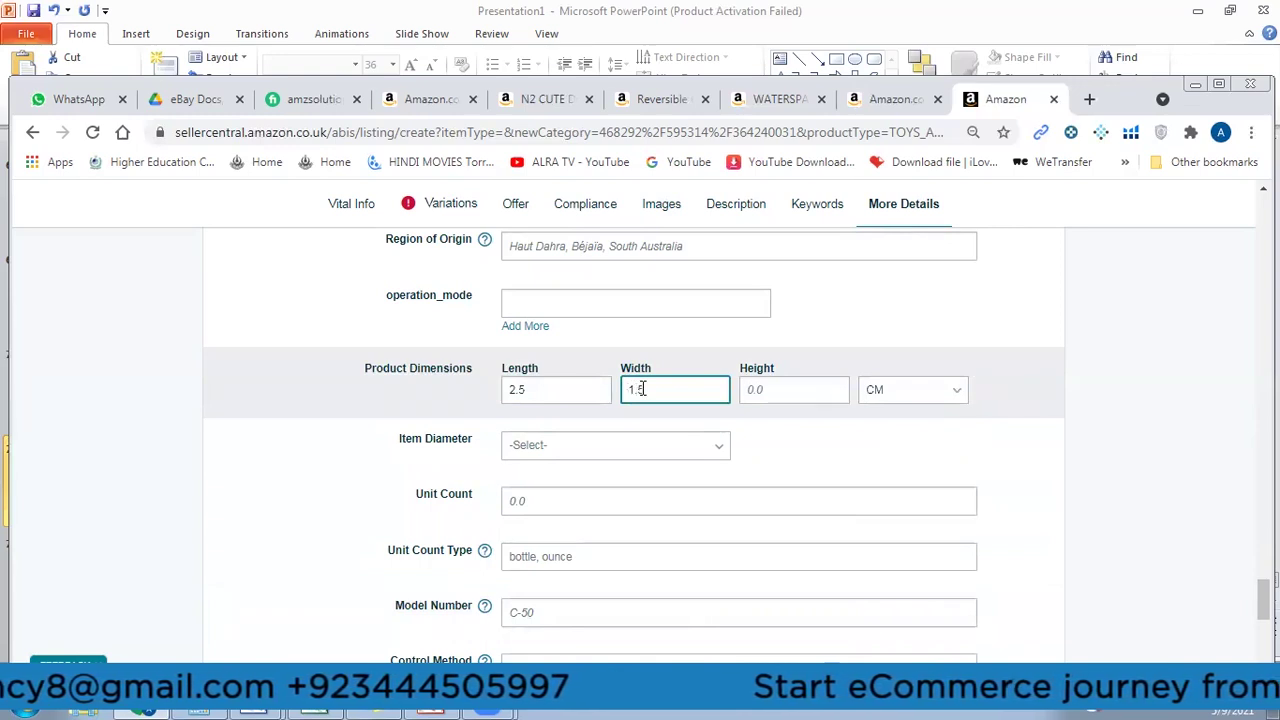
{"action": "left_click", "coordinate": [772, 389]}
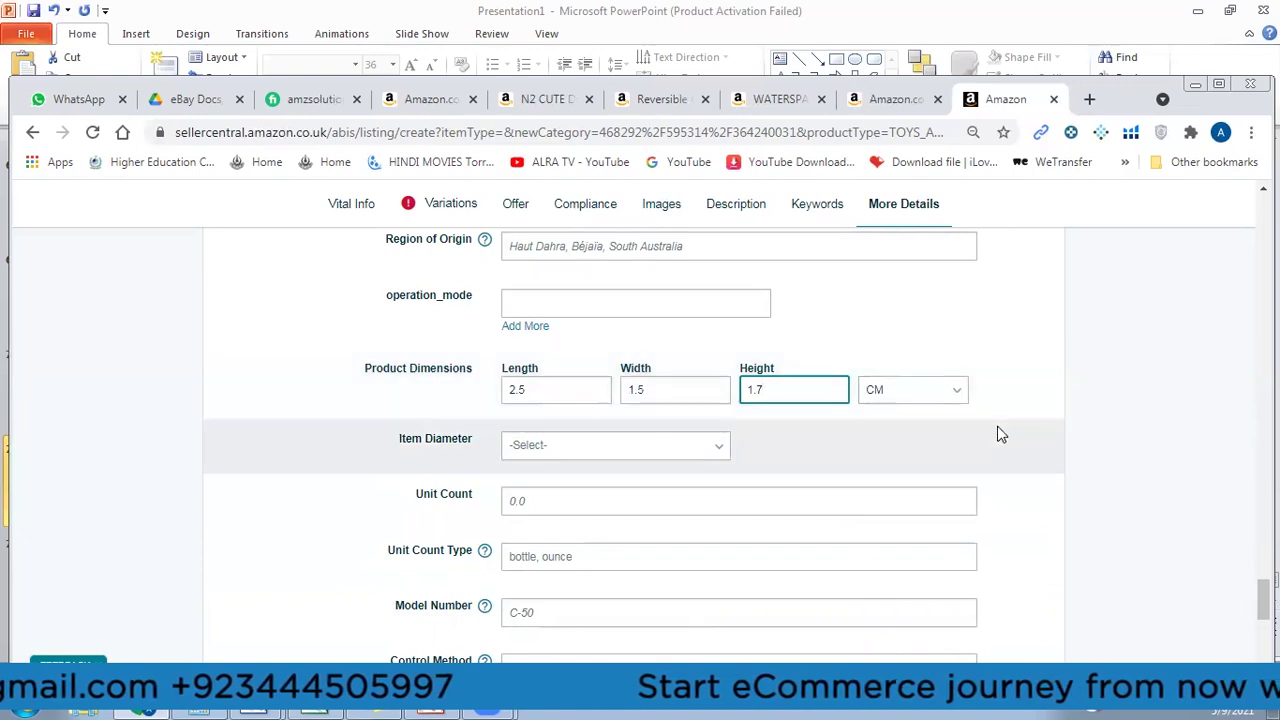
Step: Open the listing's Description section, then examine the item dimensions and item weight on the Hamilton Beach slow cooker product page
{"action": "left_click_drag", "start_coordinate": [1263, 598], "coordinate": [1263, 205]}
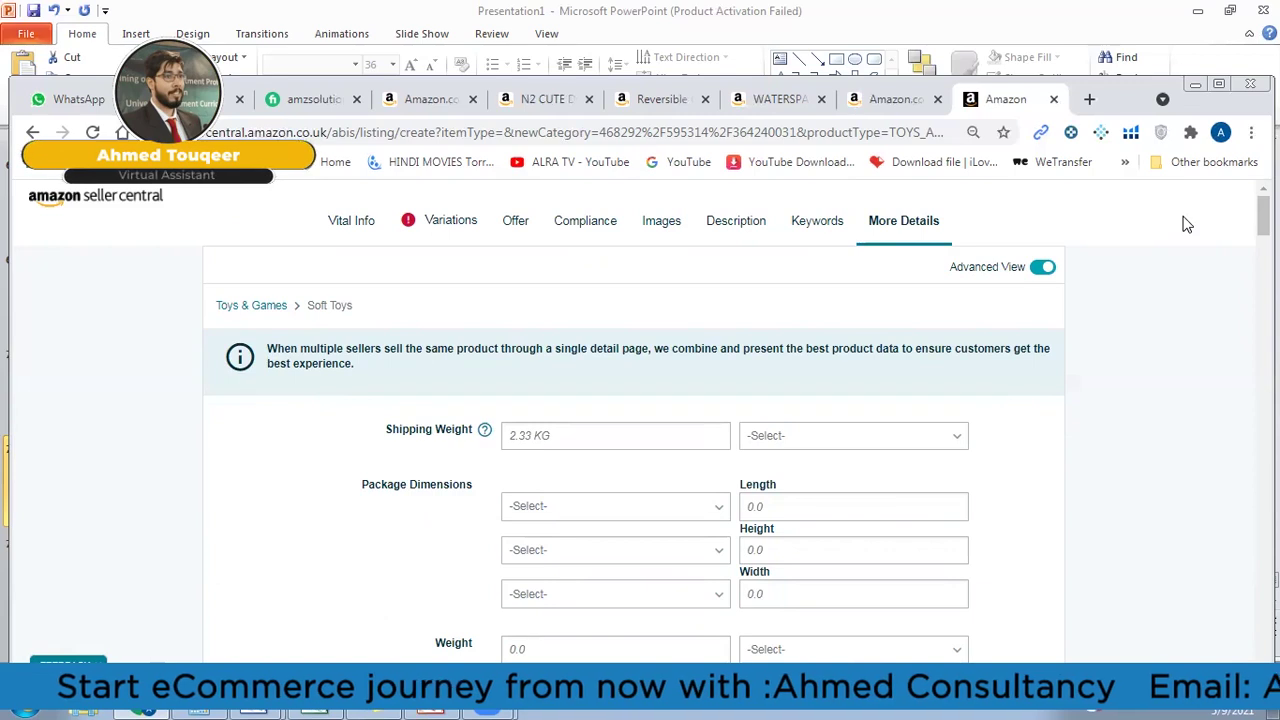
{"action": "left_click", "coordinate": [738, 221]}
{"action": "left_click", "coordinate": [885, 99]}
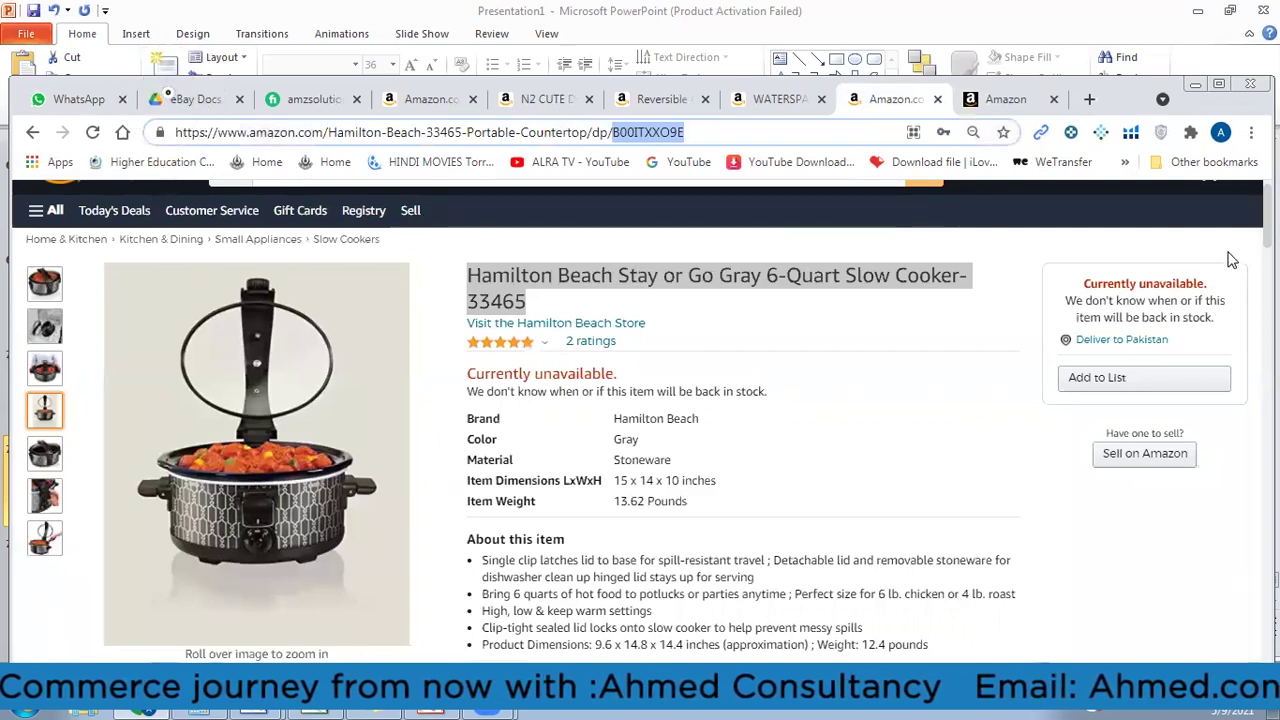
{"action": "left_click", "coordinate": [1208, 275]}
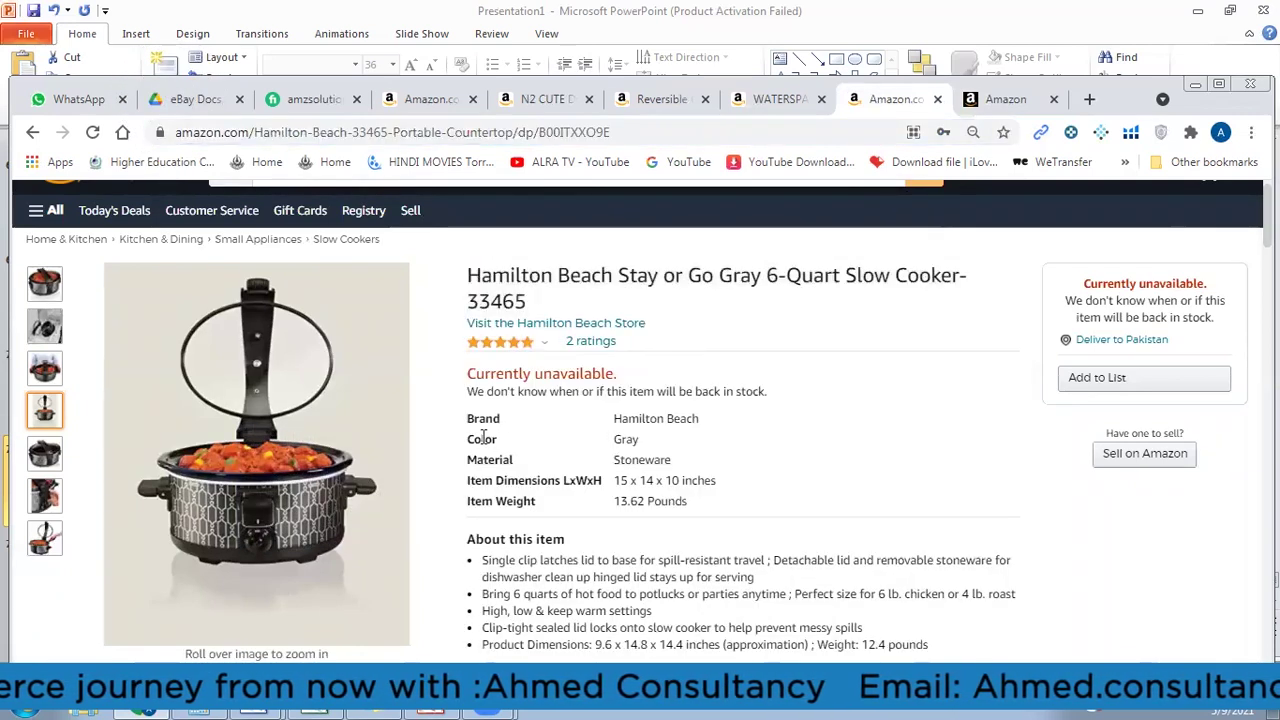
{"action": "left_click_drag", "start_coordinate": [482, 482], "coordinate": [655, 480]}
{"action": "left_click", "coordinate": [680, 481]}
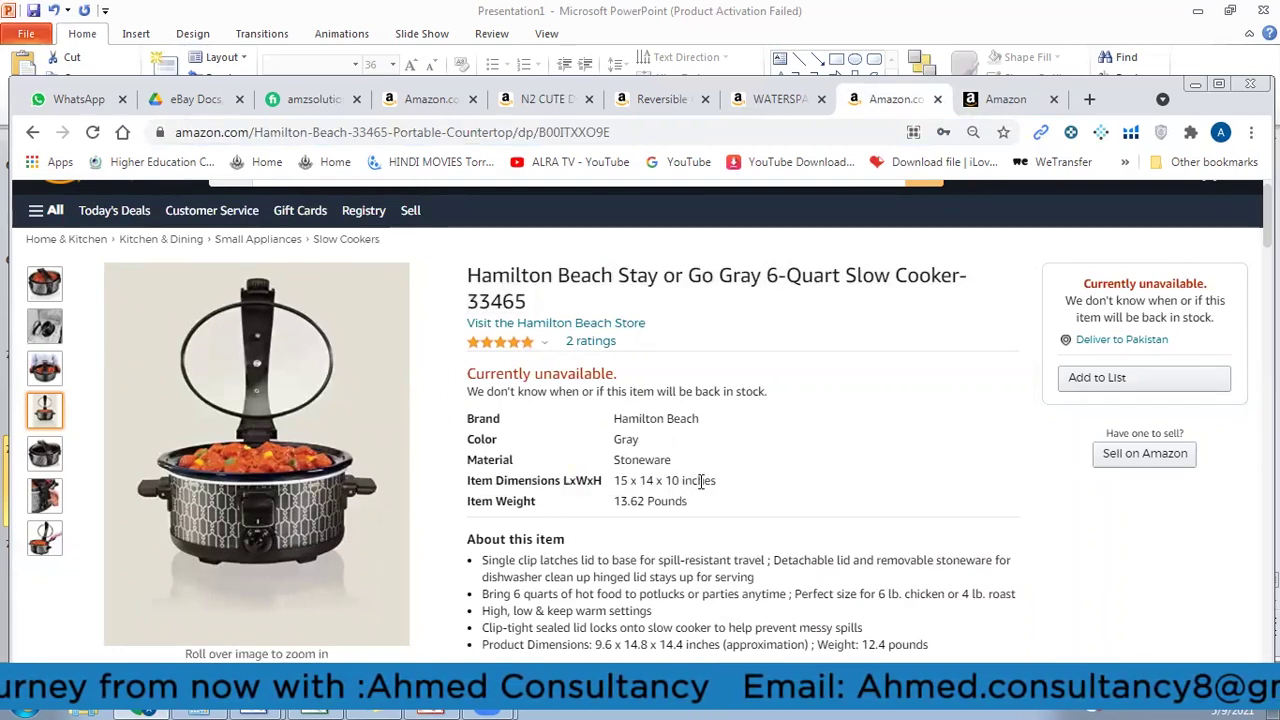
{"action": "left_click_drag", "start_coordinate": [474, 501], "coordinate": [632, 499]}
{"action": "left_click", "coordinate": [632, 499]}
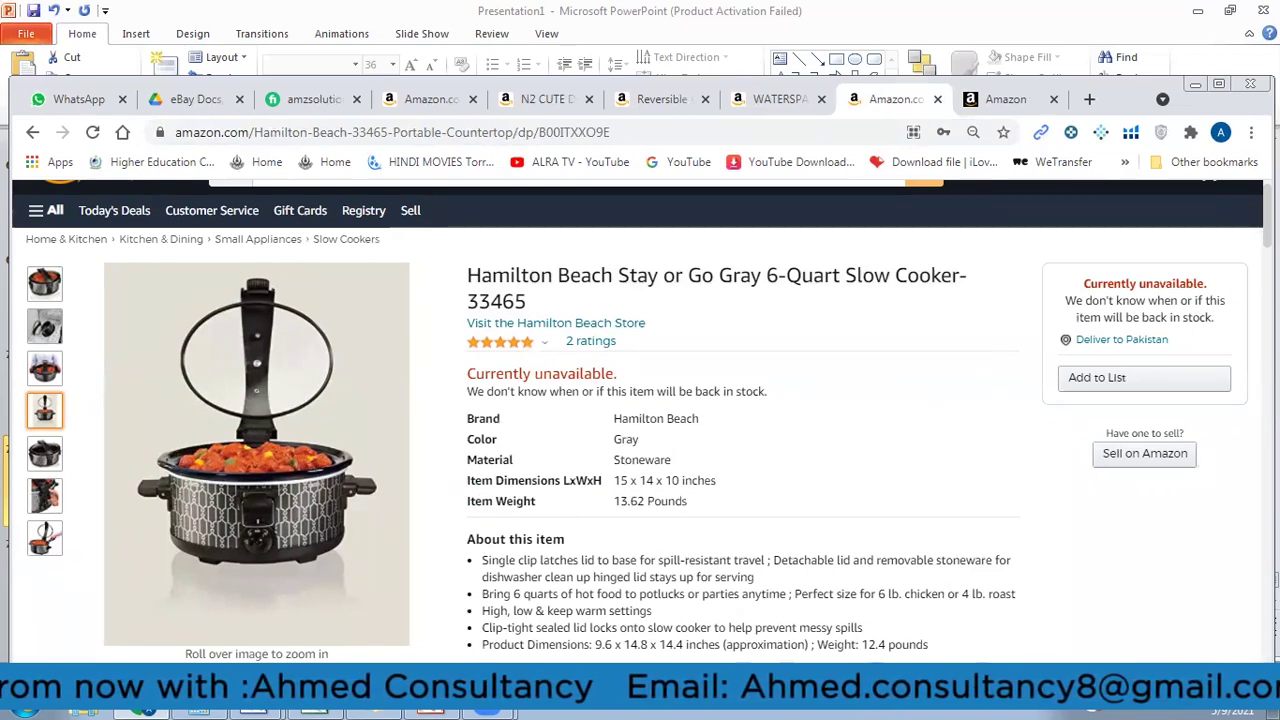
Step: Look through the rest of the slow cooker page for a product description, down to its product information and customer reviews
{"action": "scroll", "coordinate": [705, 352], "scroll_direction": "down", "scroll_amount": 3}
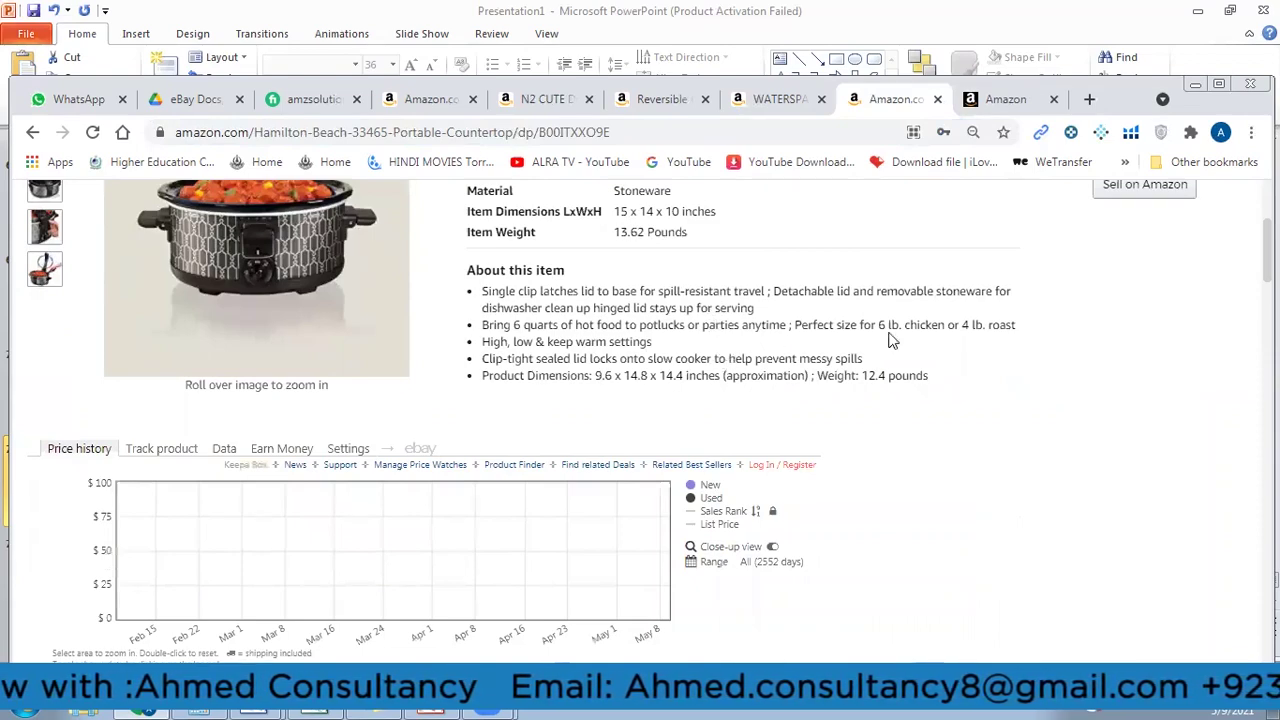
{"action": "scroll", "coordinate": [893, 340], "scroll_direction": "down", "scroll_amount": 4}
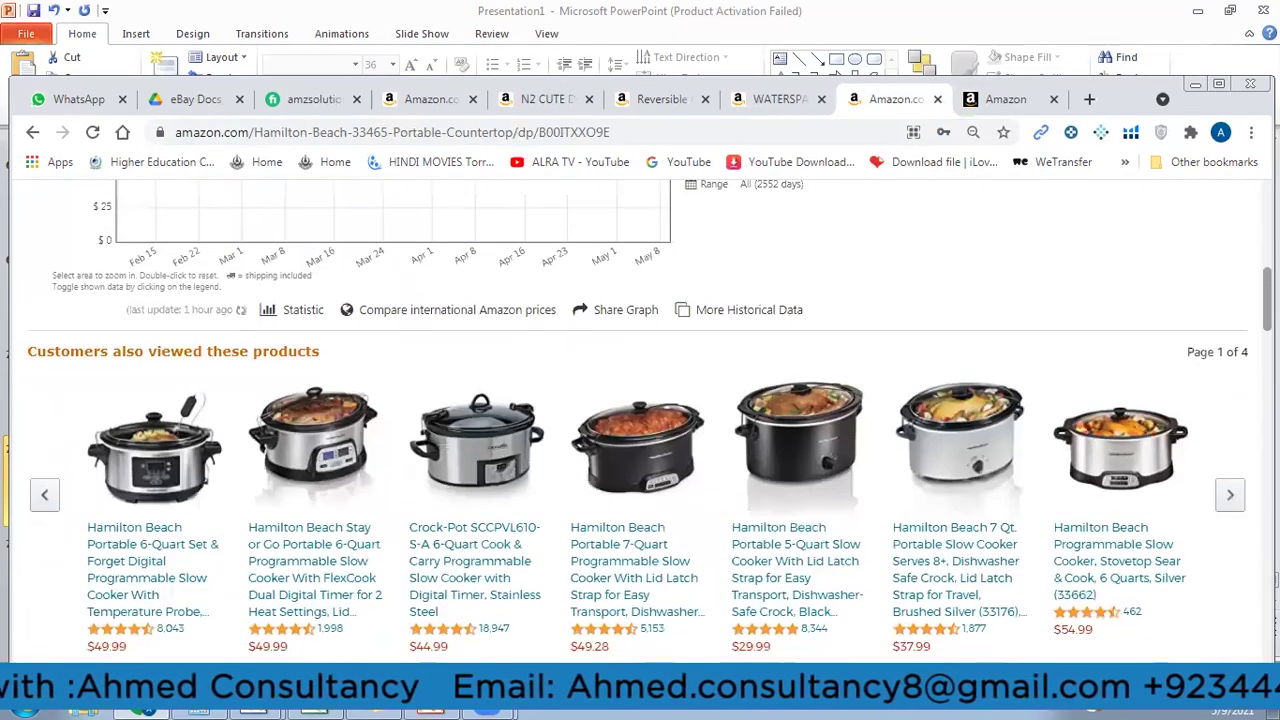
{"action": "scroll", "coordinate": [640, 420], "scroll_direction": "down", "scroll_amount": 20}
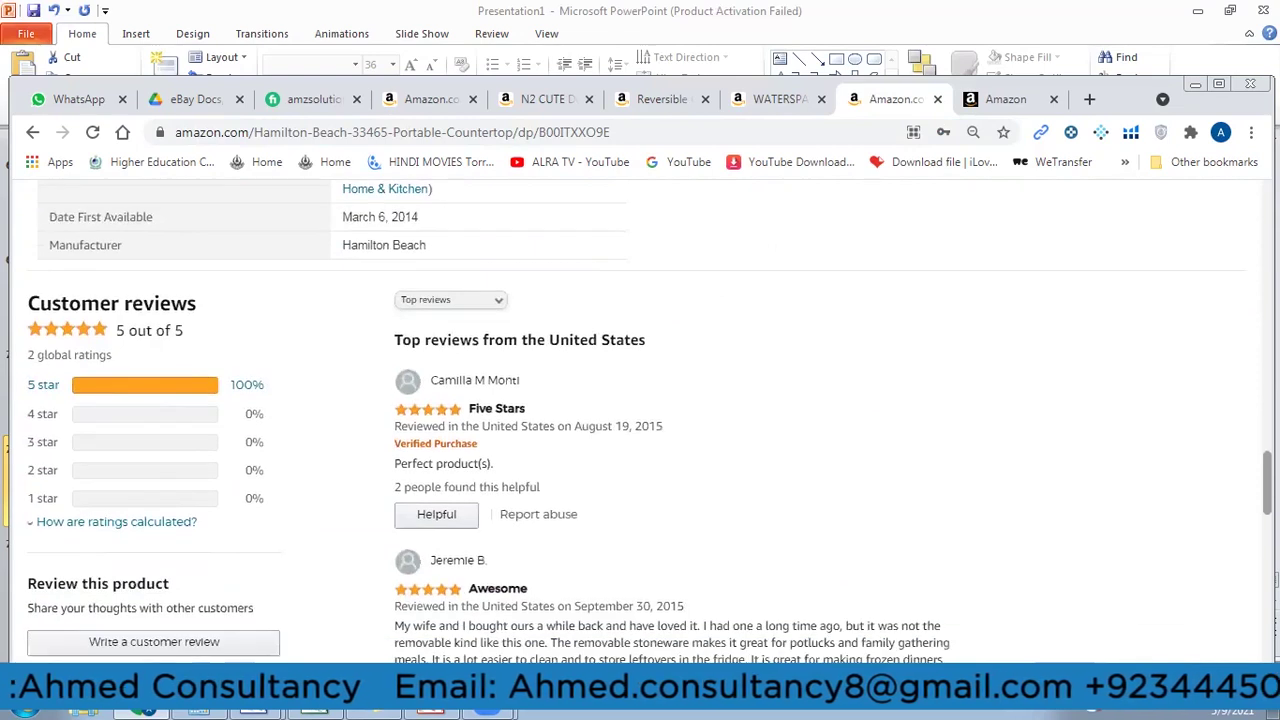
{"action": "scroll", "coordinate": [649, 409], "scroll_direction": "down", "scroll_amount": 2}
{"action": "scroll", "coordinate": [649, 409], "scroll_direction": "up", "scroll_amount": 8}
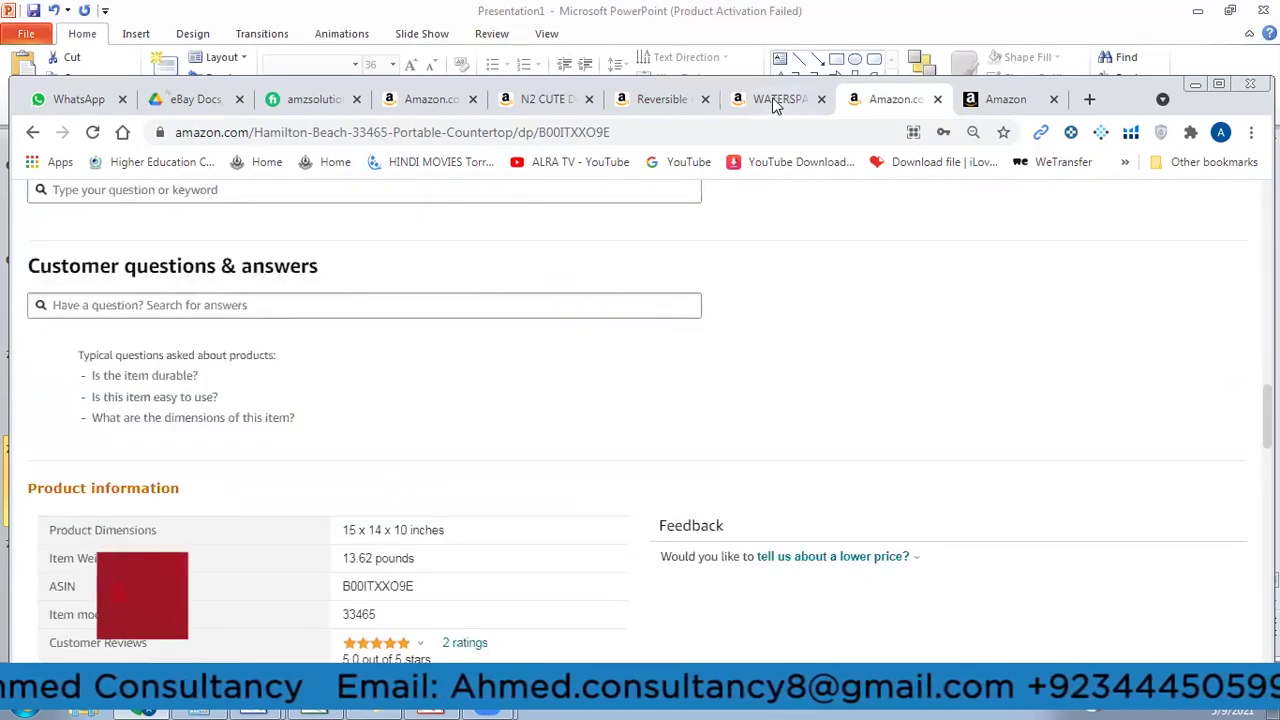
Step: Look over the WATERSPA reversible plushie page for its product details and bullet points
{"action": "left_click", "coordinate": [776, 101]}
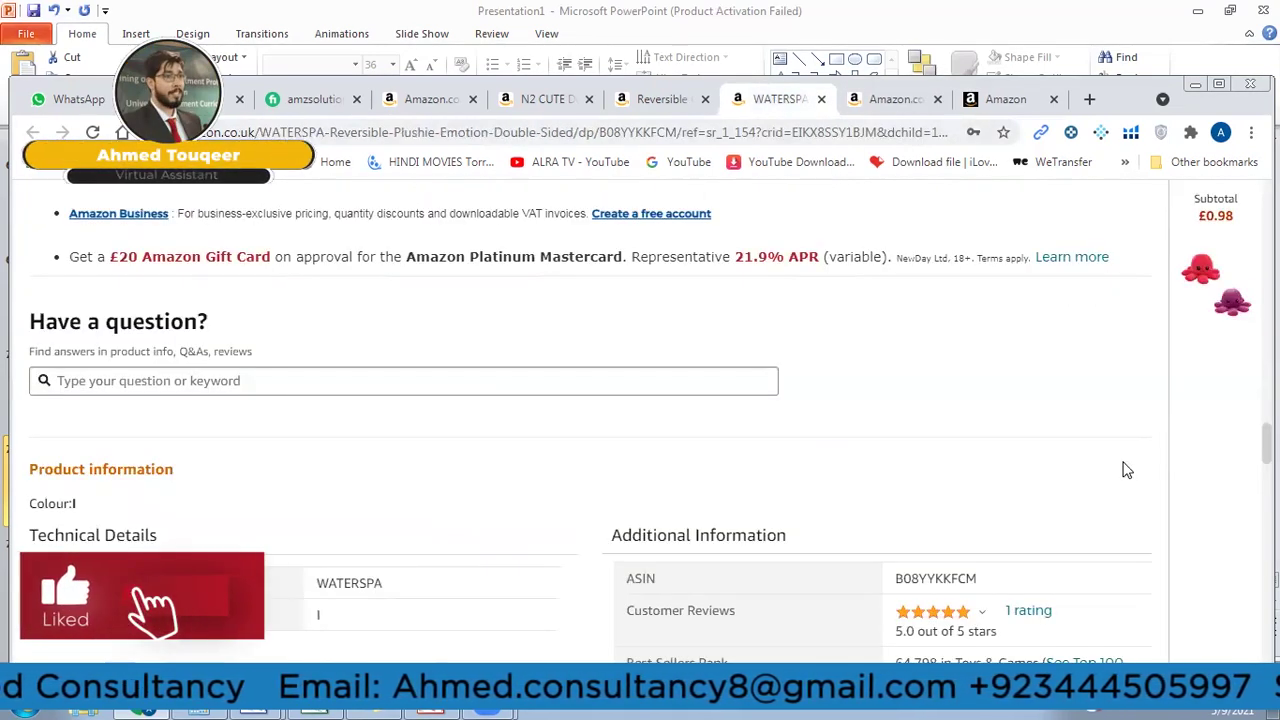
{"action": "scroll", "coordinate": [1127, 470], "scroll_direction": "down", "scroll_amount": 3}
{"action": "scroll", "coordinate": [640, 410], "scroll_direction": "down", "scroll_amount": 4}
{"action": "scroll", "coordinate": [640, 410], "scroll_direction": "up", "scroll_amount": 2}
{"action": "scroll", "coordinate": [640, 410], "scroll_direction": "down", "scroll_amount": 6}
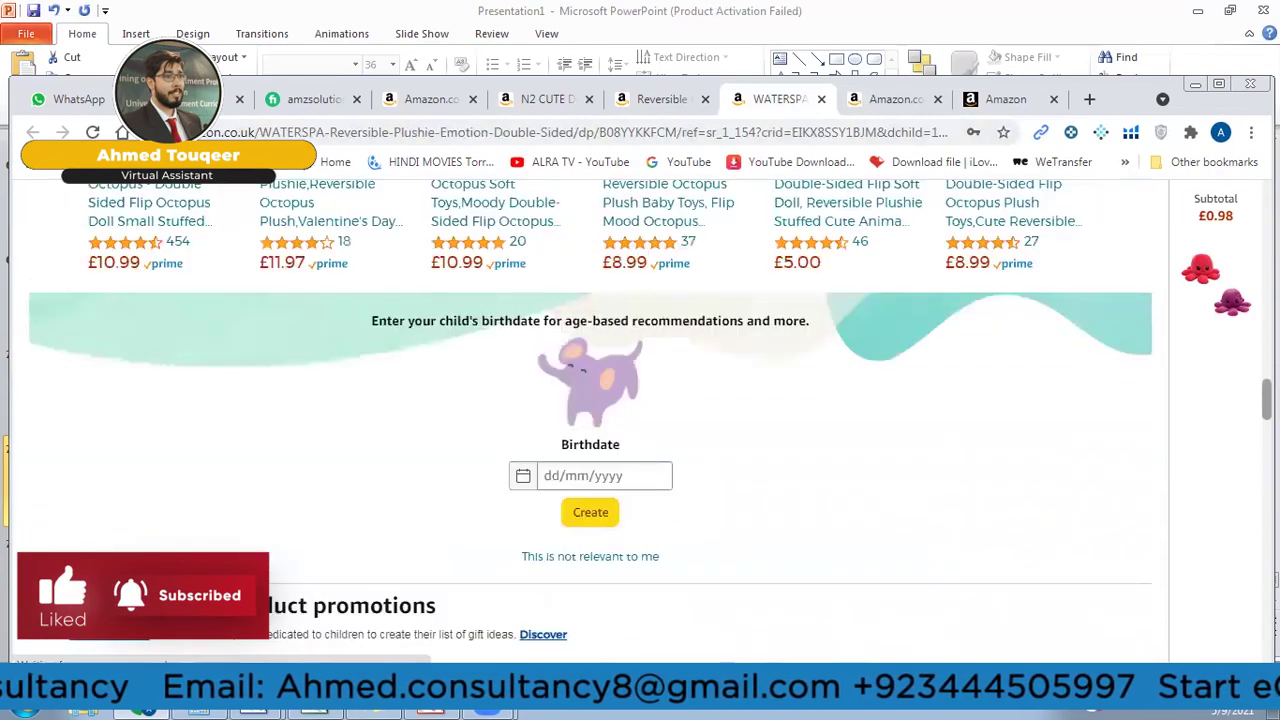
{"action": "scroll", "coordinate": [640, 410], "scroll_direction": "up", "scroll_amount": 5}
{"action": "scroll", "coordinate": [640, 410], "scroll_direction": "up", "scroll_amount": 5}
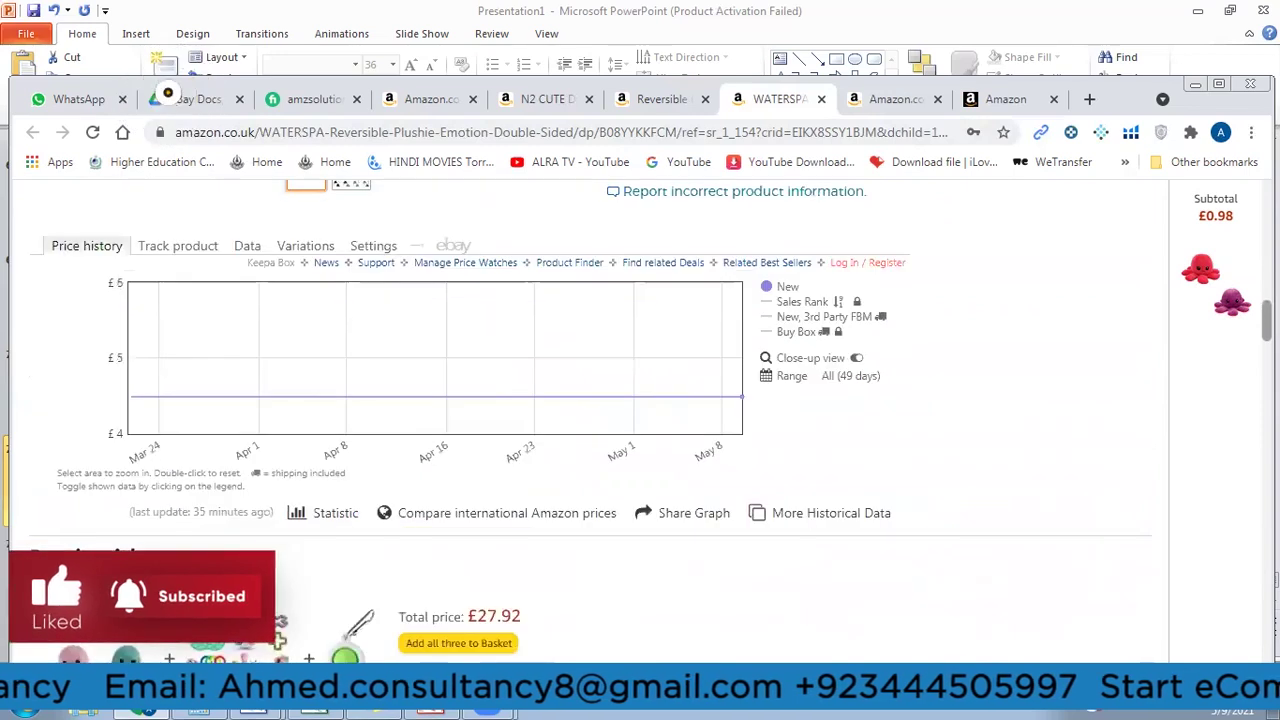
{"action": "scroll", "coordinate": [640, 410], "scroll_direction": "up", "scroll_amount": 5}
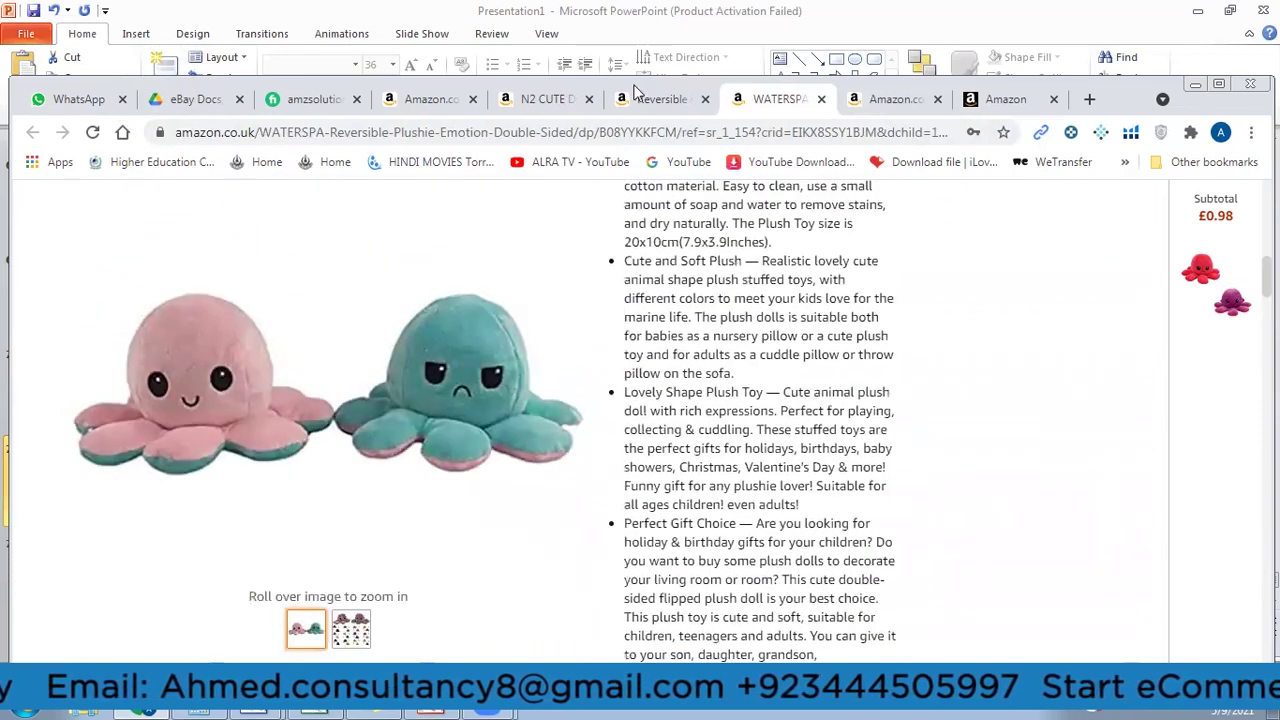
Step: Find the Product description section on the blue/purple Reversible Octopus Soft Toys page
{"action": "left_click", "coordinate": [640, 98]}
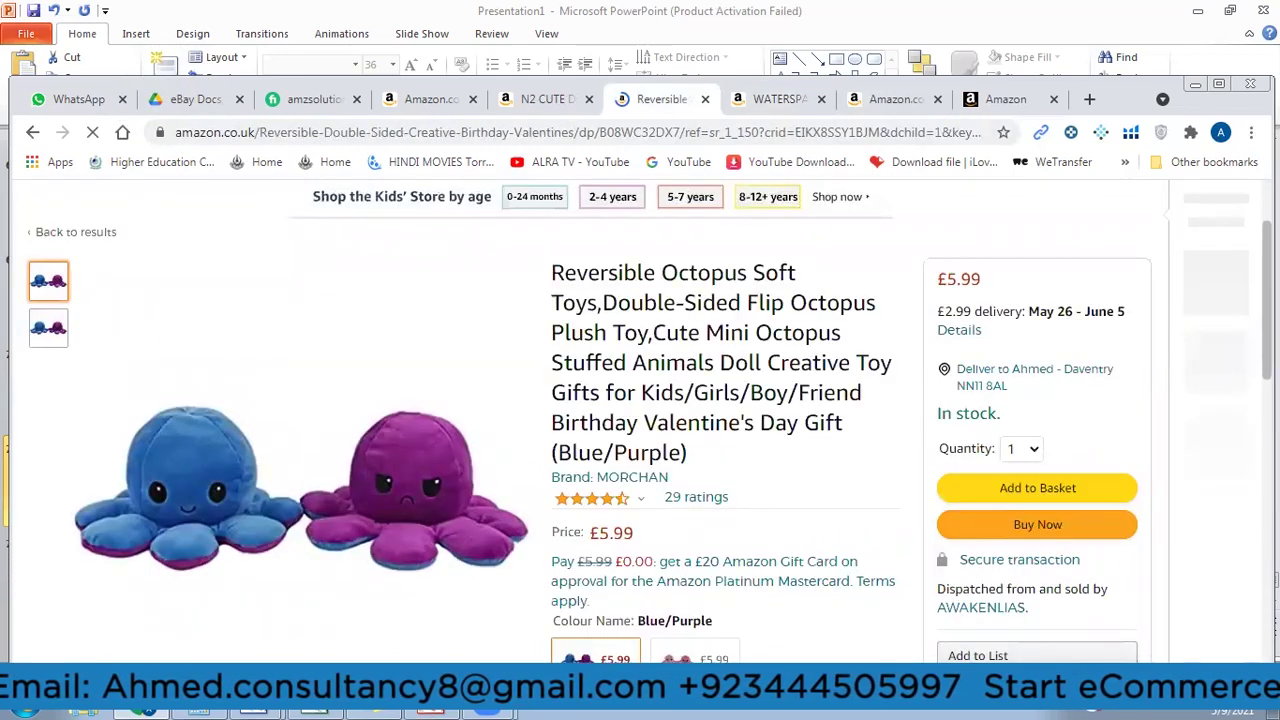
{"action": "scroll", "coordinate": [640, 420], "scroll_direction": "down", "scroll_amount": 4}
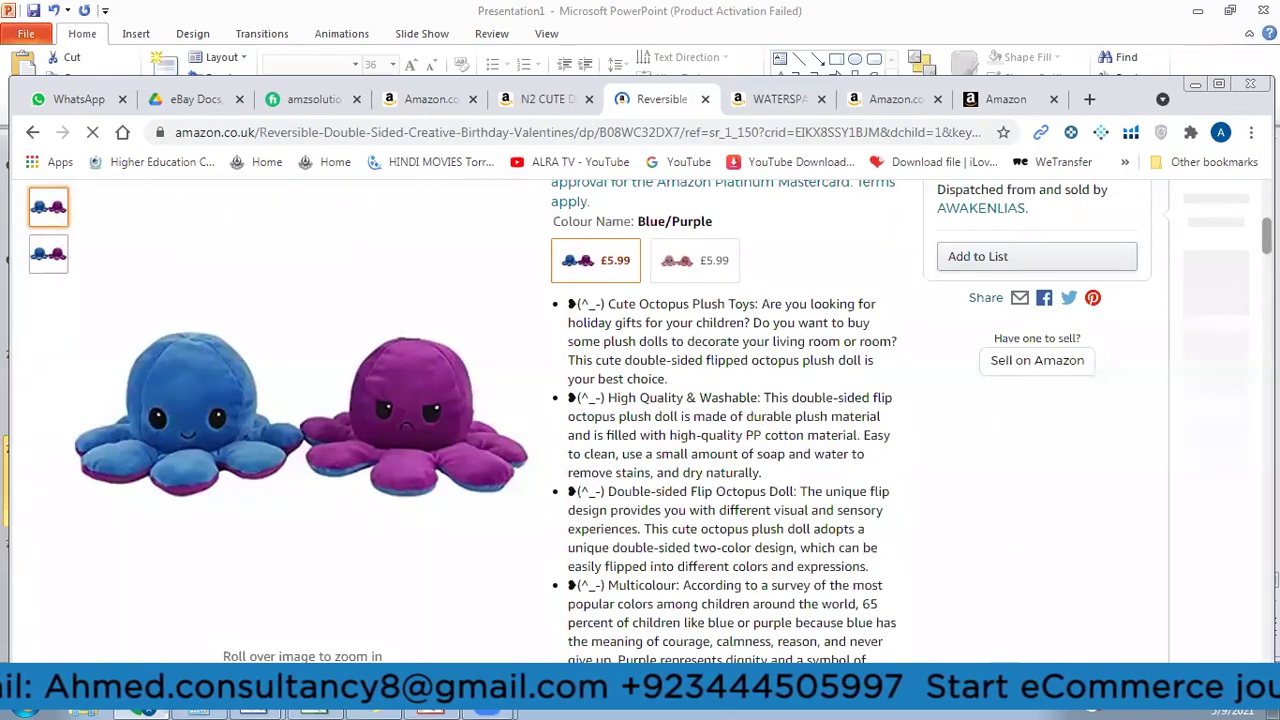
{"action": "scroll", "coordinate": [640, 420], "scroll_direction": "down", "scroll_amount": 8}
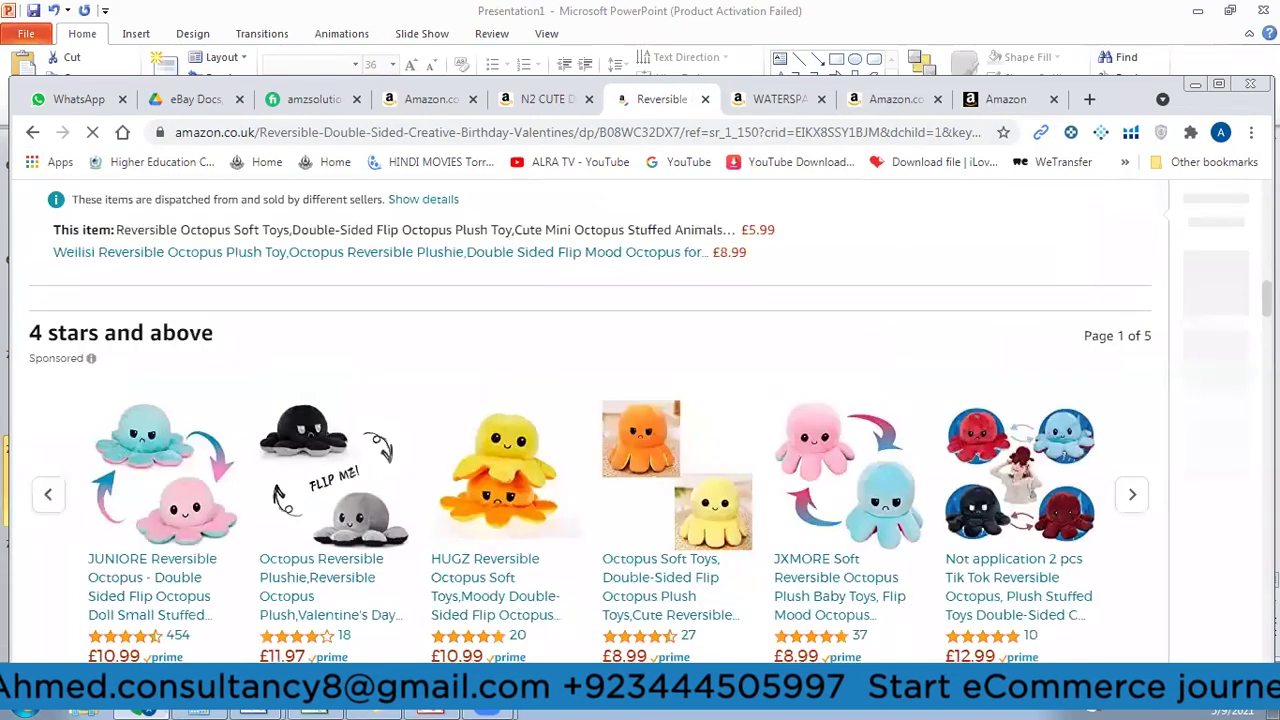
{"action": "scroll", "coordinate": [640, 420], "scroll_direction": "down", "scroll_amount": 12}
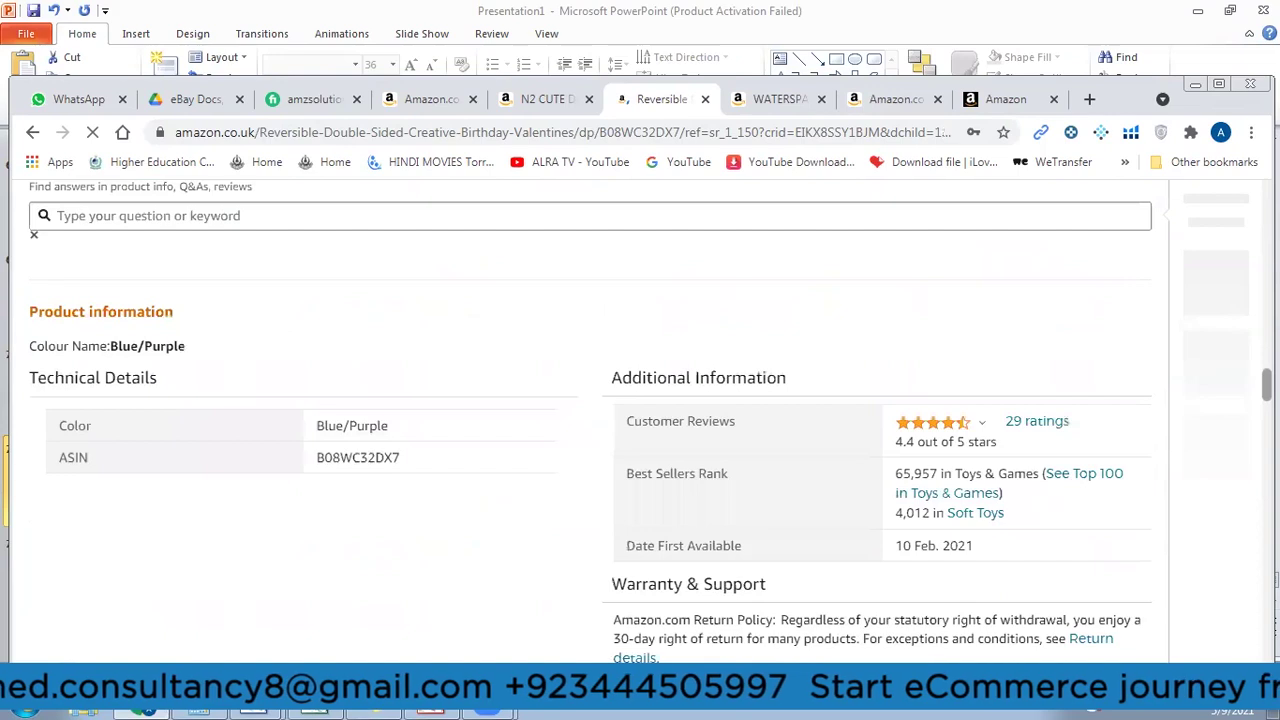
{"action": "scroll", "coordinate": [640, 420], "scroll_direction": "down", "scroll_amount": 4}
{"action": "scroll", "coordinate": [640, 420], "scroll_direction": "down", "scroll_amount": 2}
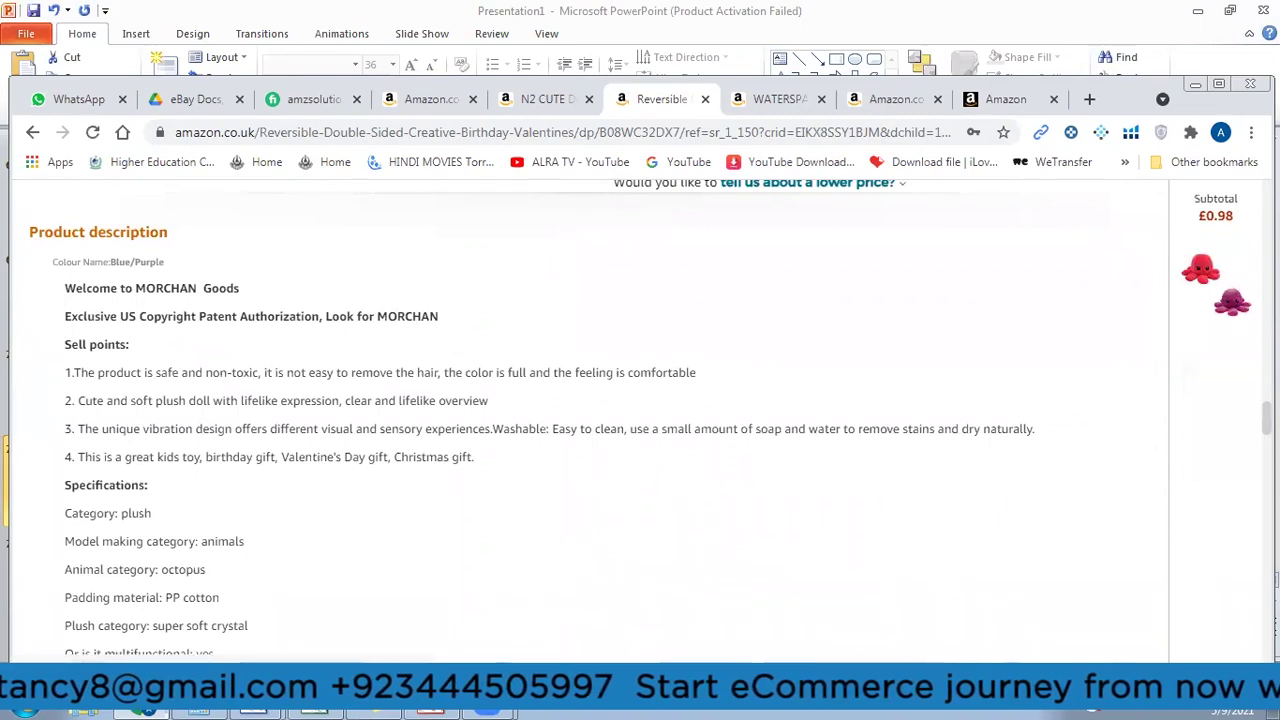
{"action": "scroll", "coordinate": [640, 420], "scroll_direction": "down", "scroll_amount": 1}
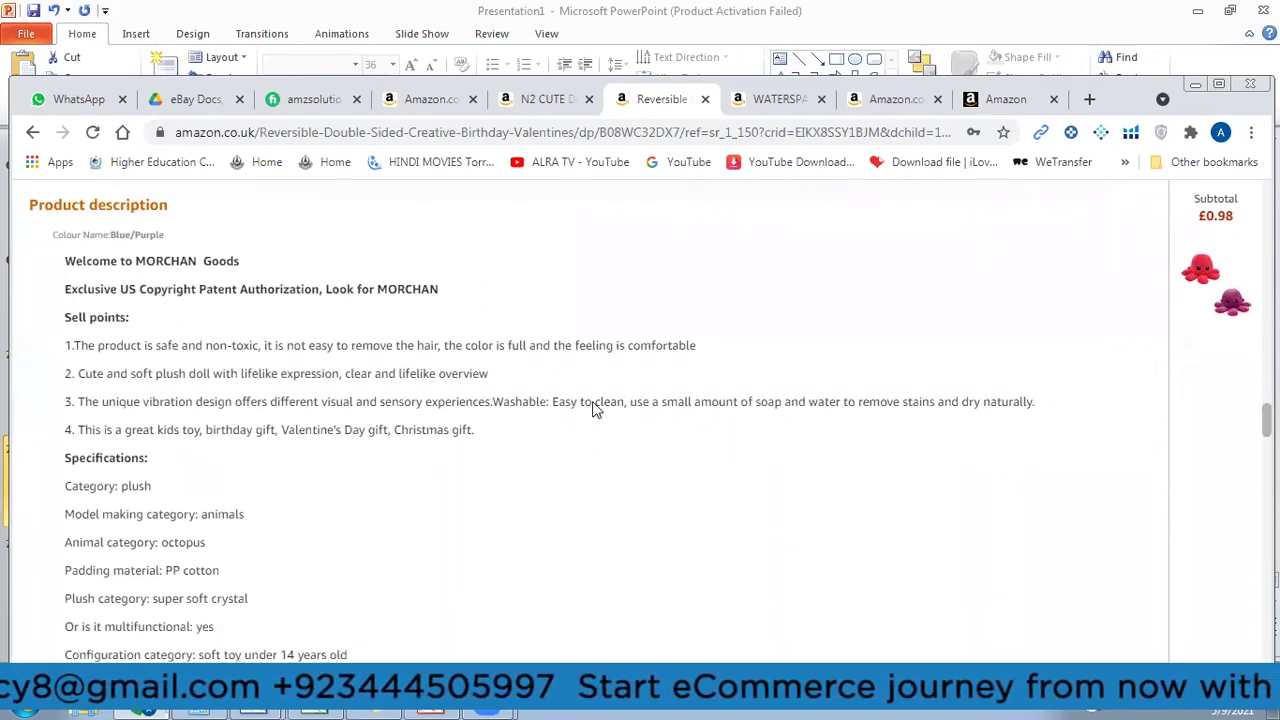
Step: Read the octopus toy's product description, including its headings, sell points, specifications and package contents
{"action": "left_click_drag", "start_coordinate": [66, 260], "coordinate": [250, 287]}
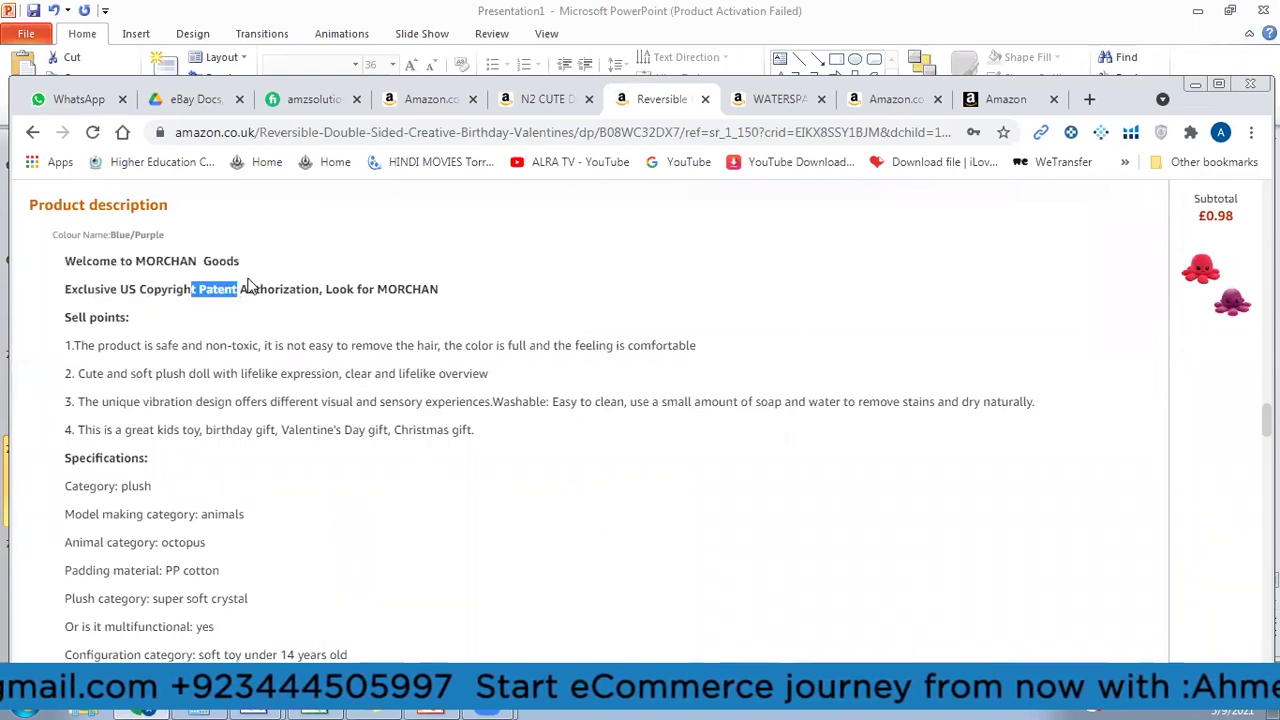
{"action": "left_click", "coordinate": [70, 318]}
{"action": "left_click_drag", "start_coordinate": [120, 345], "coordinate": [260, 374]}
{"action": "left_click", "coordinate": [103, 465]}
{"action": "left_click_drag", "start_coordinate": [90, 459], "coordinate": [116, 487]}
{"action": "left_click", "coordinate": [463, 585]}
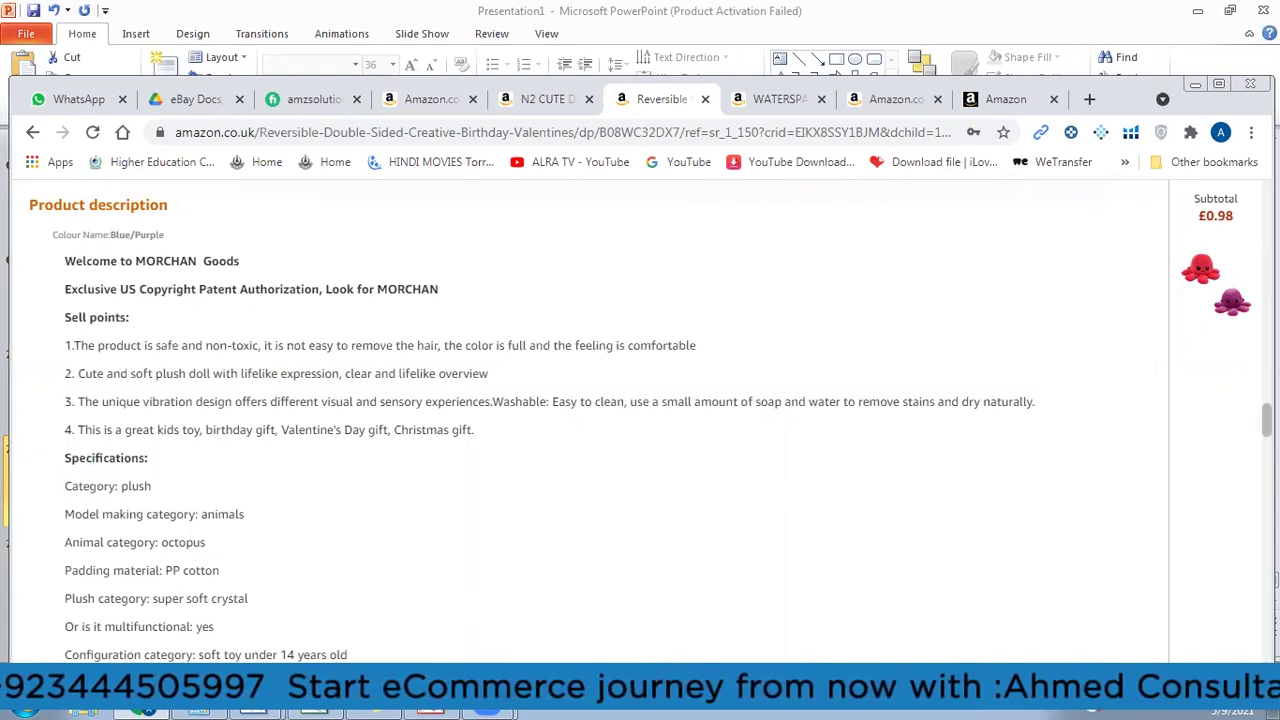
{"action": "scroll", "coordinate": [920, 464], "scroll_direction": "down", "scroll_amount": 4}
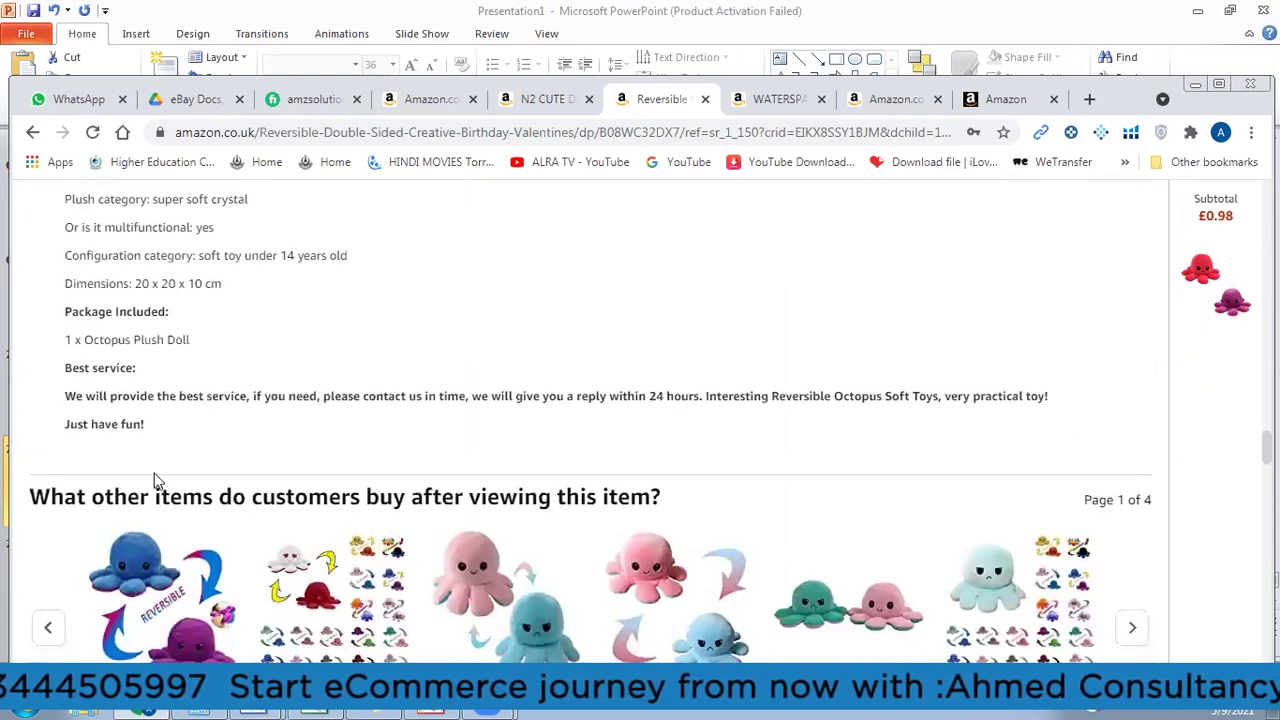
{"action": "scroll", "coordinate": [168, 93], "scroll_direction": "up", "scroll_amount": 4}
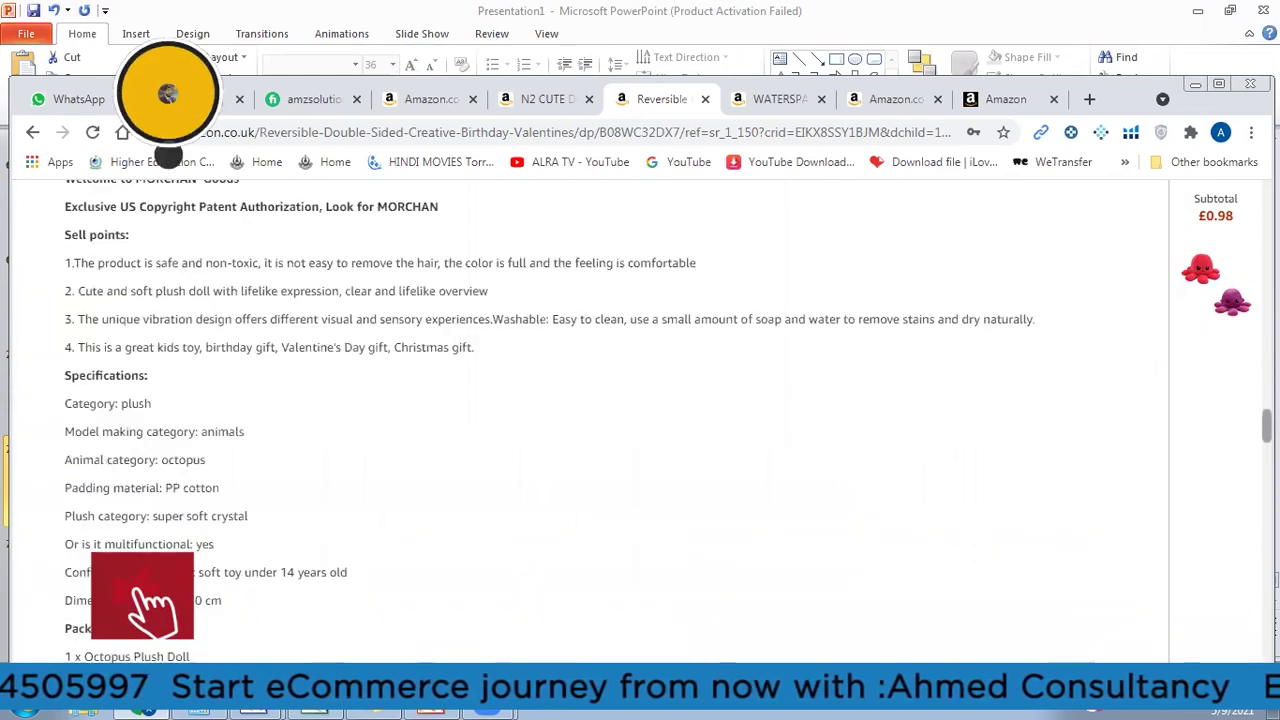